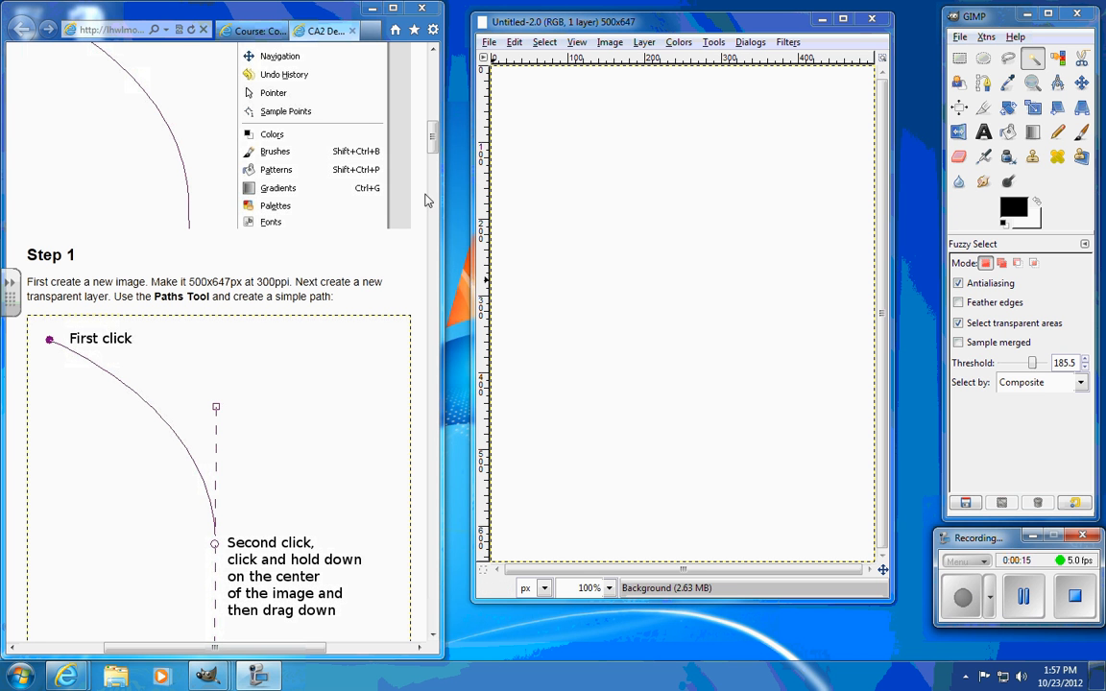
Open the Layers dialog and add a new 500 × 647 px layer with transparency fill above the background.
{"action": "mouse_move", "coordinate": [432, 132]}
{"action": "left_mouse_down"}
{"action": "mouse_move", "coordinate": [434, 122]}
{"action": "mouse_move", "coordinate": [435, 133]}
{"action": "left_mouse_up"}
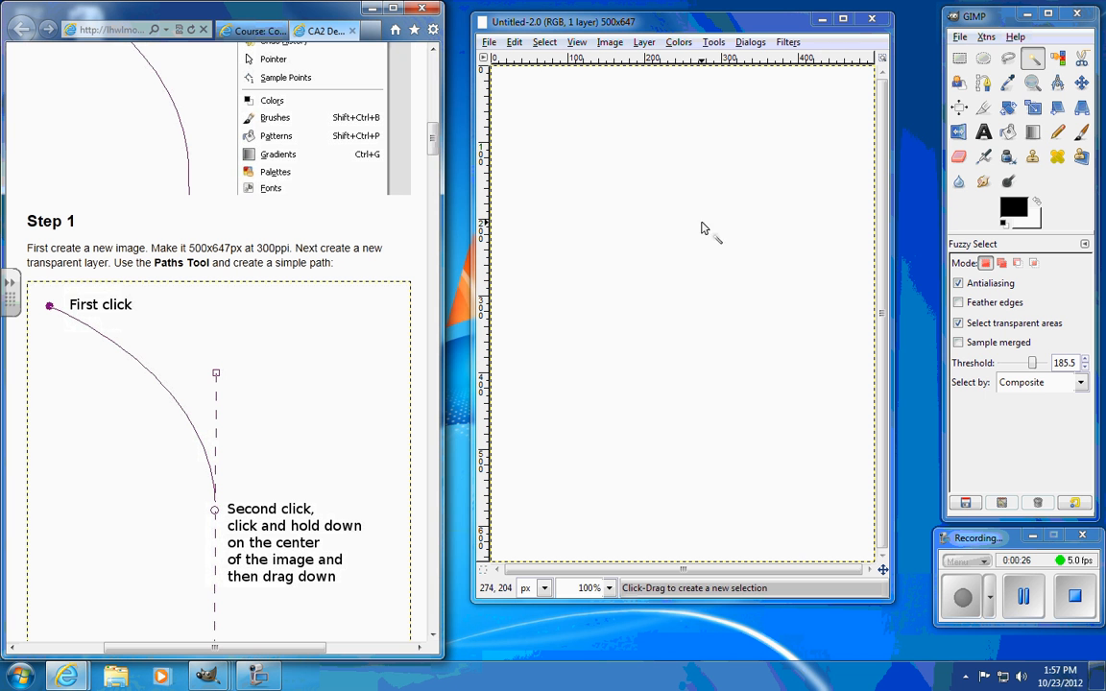
{"action": "left_click", "coordinate": [749, 43]}
{"action": "left_click", "coordinate": [767, 117]}
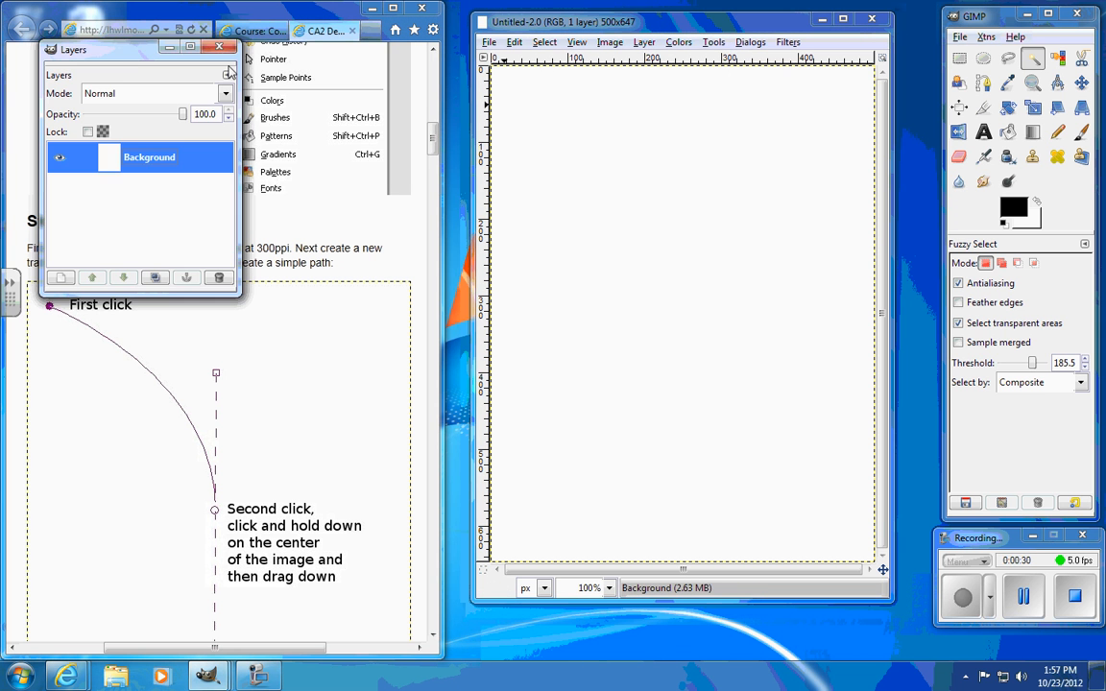
{"action": "left_click_drag", "start_coordinate": [122, 50], "coordinate": [350, 112]}
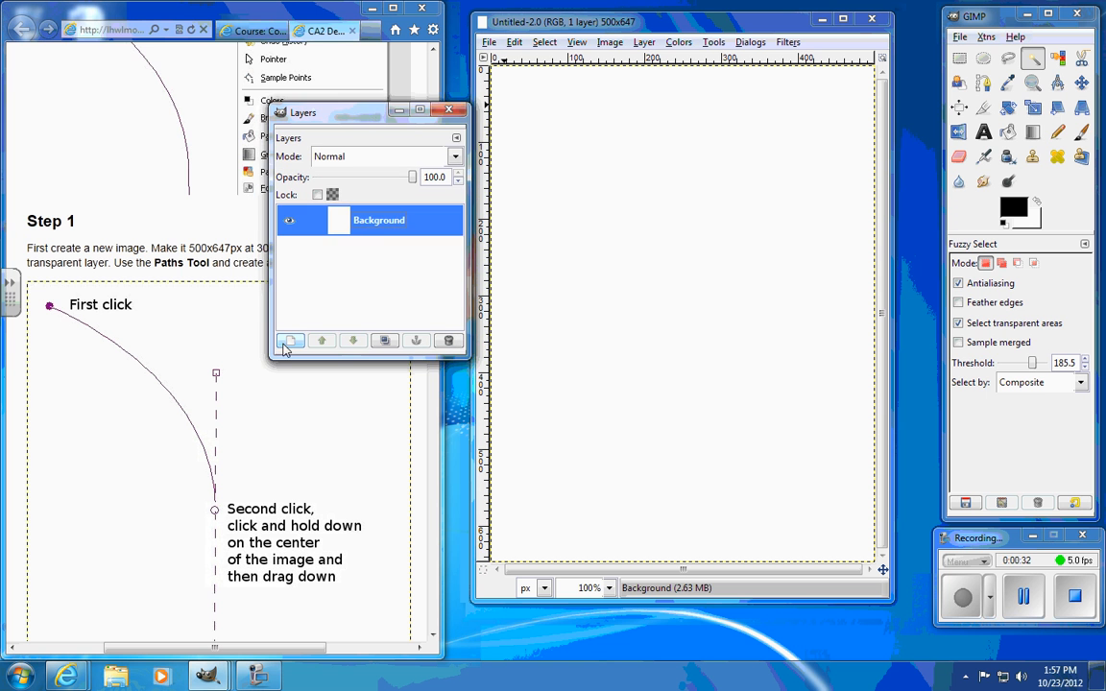
{"action": "left_click", "coordinate": [289, 341]}
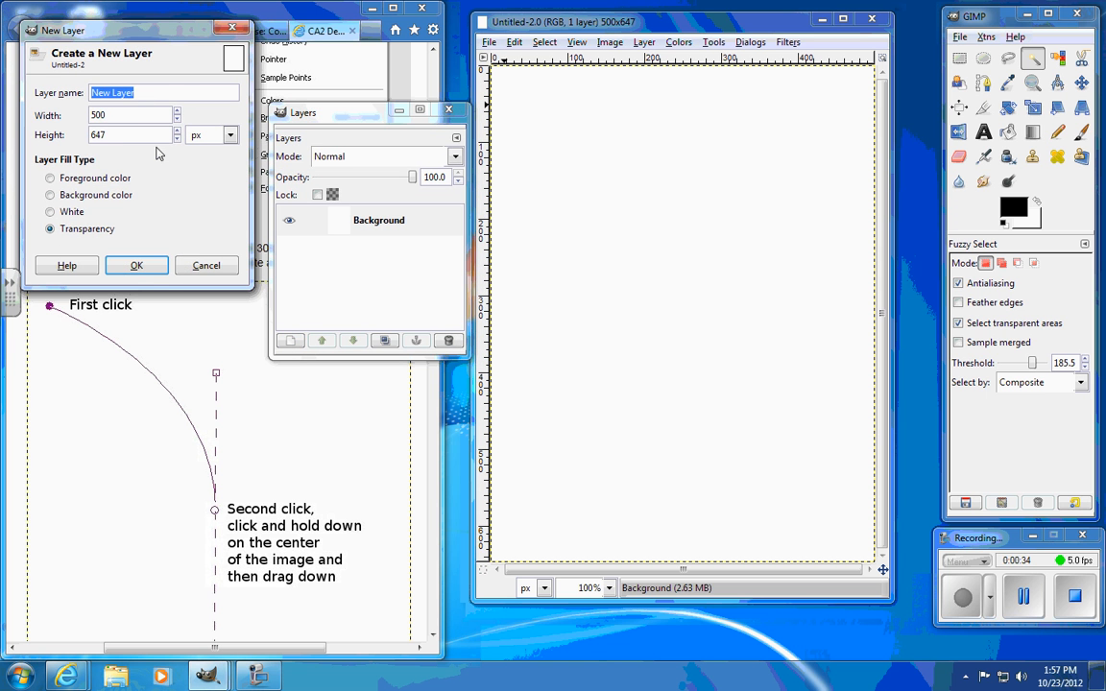
{"action": "left_click", "coordinate": [140, 268]}
{"action": "left_click", "coordinate": [402, 226]}
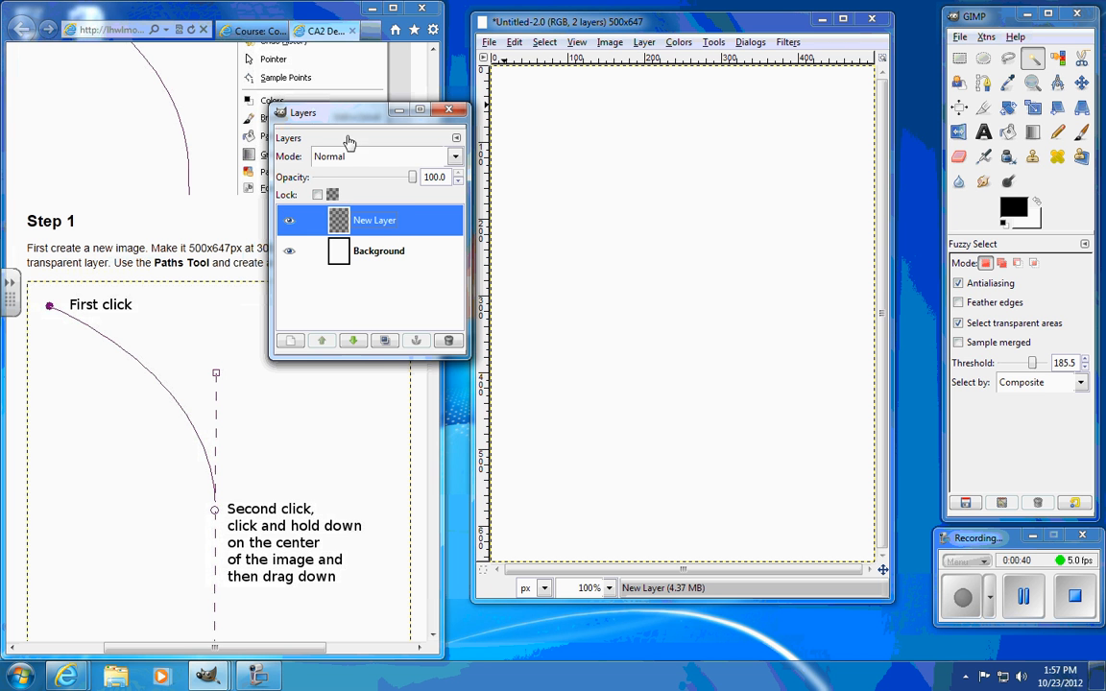
{"action": "left_click_drag", "start_coordinate": [338, 115], "coordinate": [338, 216]}
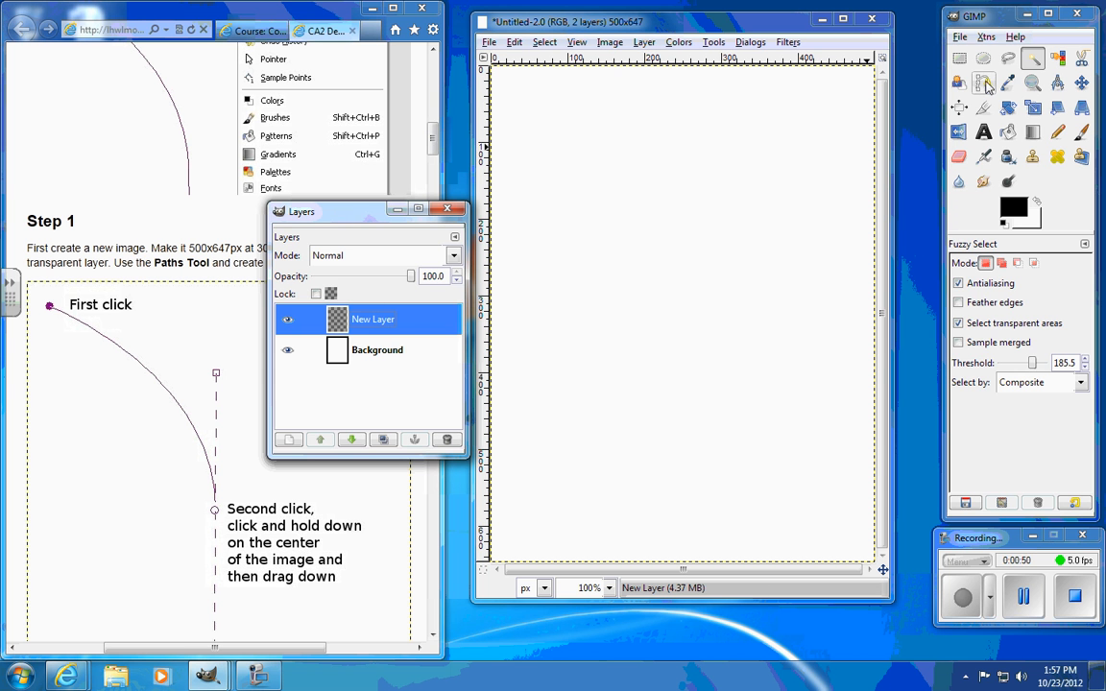
Draw an S-shaped path with the Paths tool from the image's upper-left corner, curving through its center, to the lower-right corner.
{"action": "left_click", "coordinate": [984, 85]}
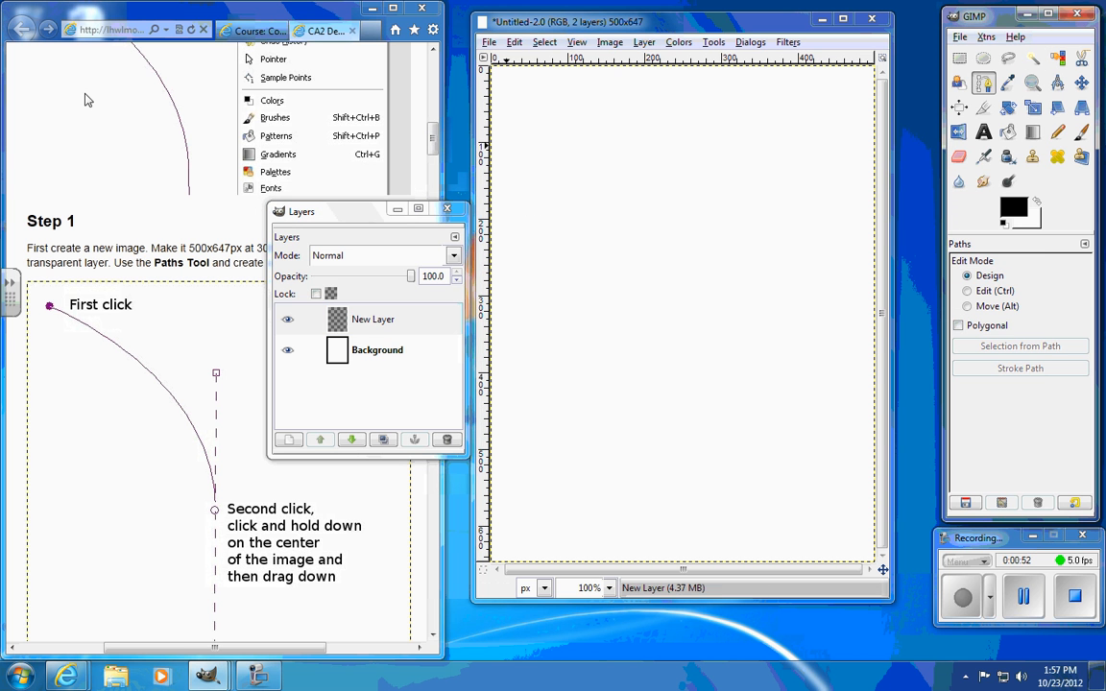
{"action": "left_click", "coordinate": [506, 79]}
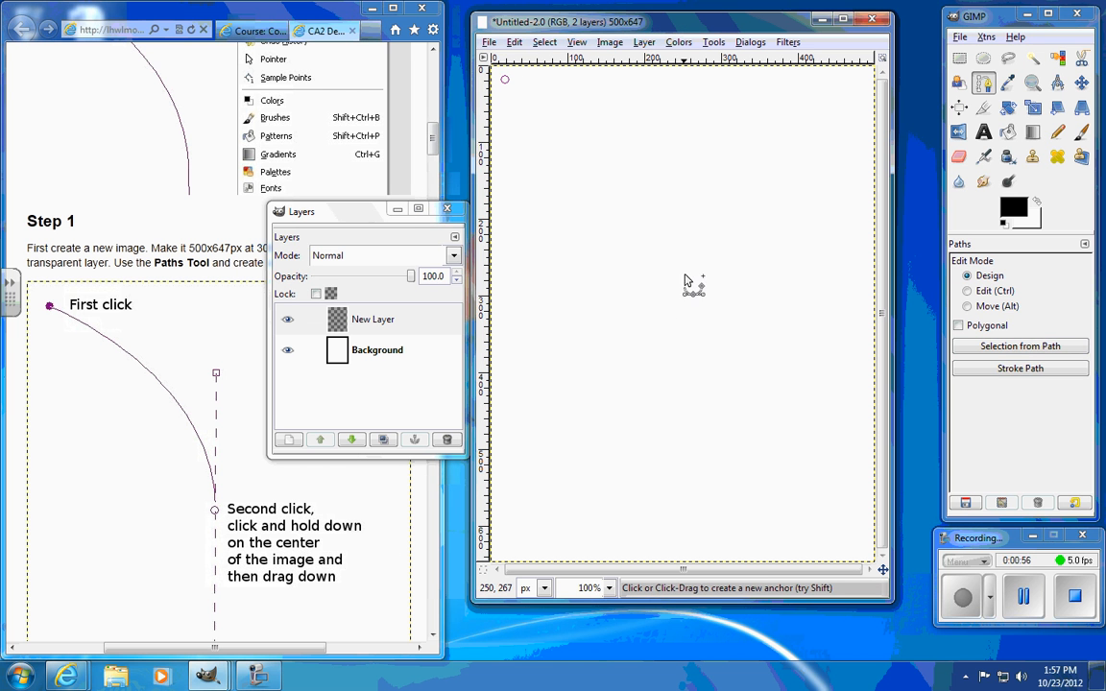
{"action": "mouse_move", "coordinate": [679, 314]}
{"action": "left_mouse_down"}
{"action": "mouse_move", "coordinate": [681, 198]}
{"action": "mouse_move", "coordinate": [740, 217]}
{"action": "mouse_move", "coordinate": [716, 445]}
{"action": "mouse_move", "coordinate": [680, 440]}
{"action": "left_mouse_up"}
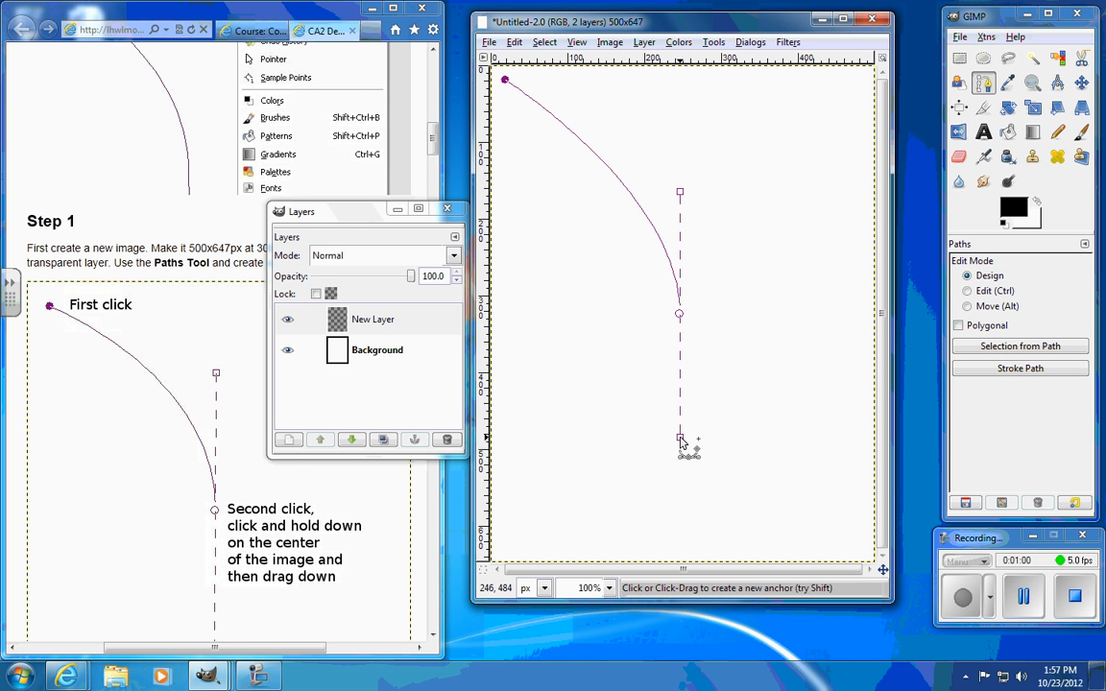
{"action": "left_click", "coordinate": [850, 538]}
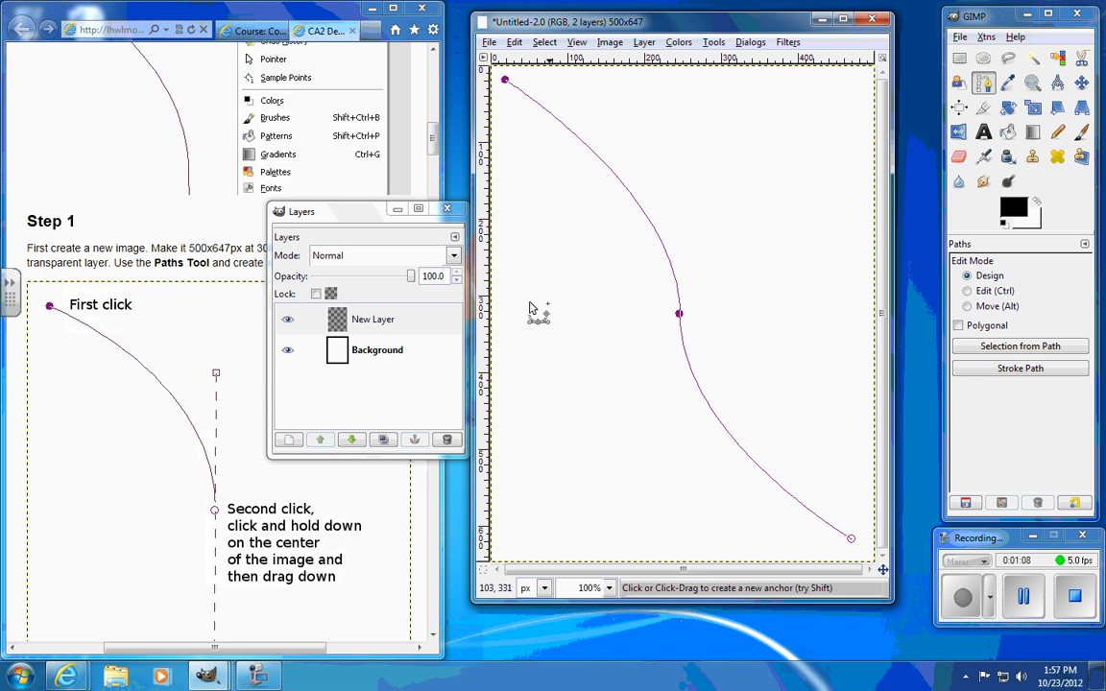
Activate the Paintbrush tool from the tutorial's Step 2 and open the Paths dialog, arranged above the Layers dialog.
{"action": "left_click_drag", "start_coordinate": [336, 216], "coordinate": [272, 169]}
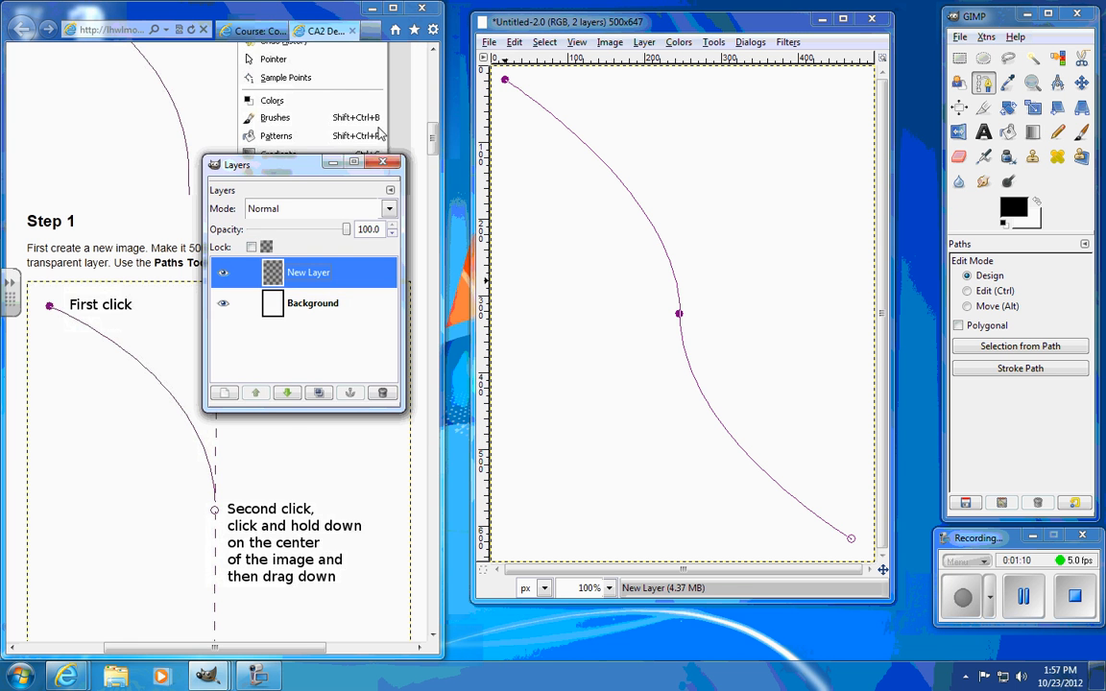
{"action": "left_click_drag", "start_coordinate": [437, 144], "coordinate": [448, 210]}
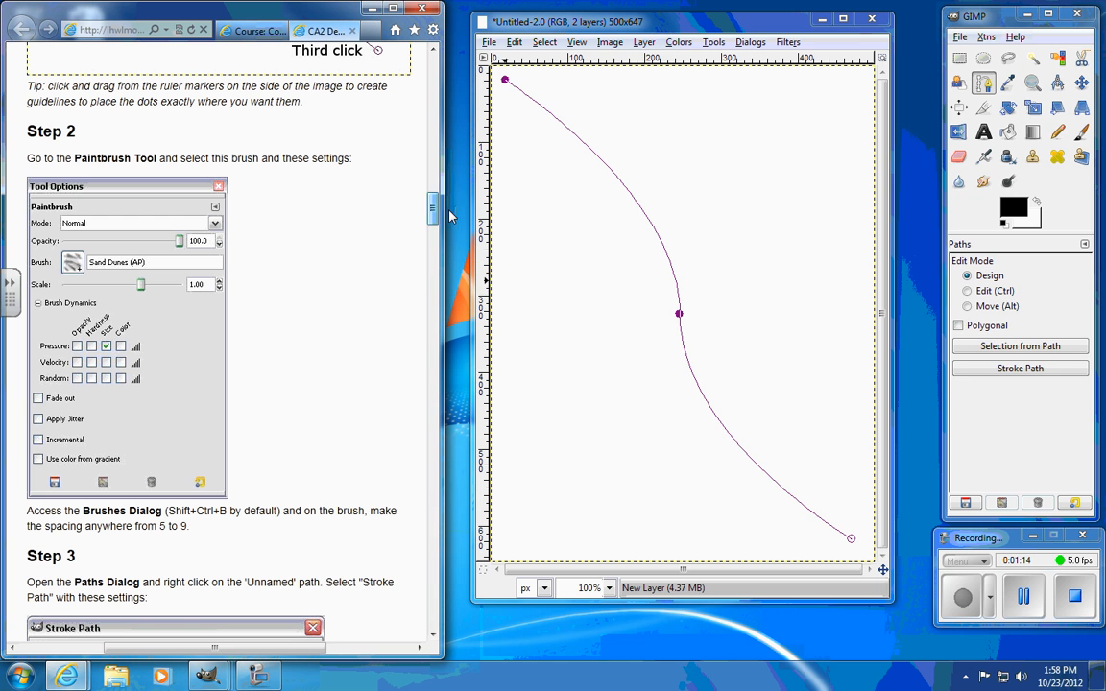
{"action": "left_click", "coordinate": [1080, 136]}
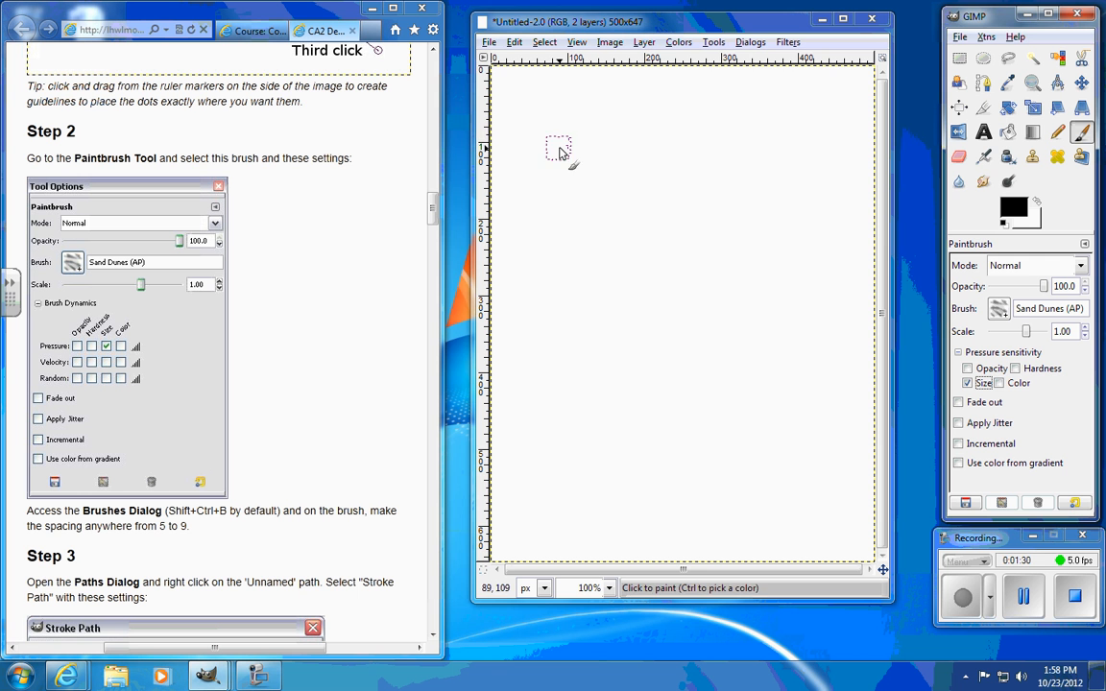
{"action": "left_click", "coordinate": [749, 42]}
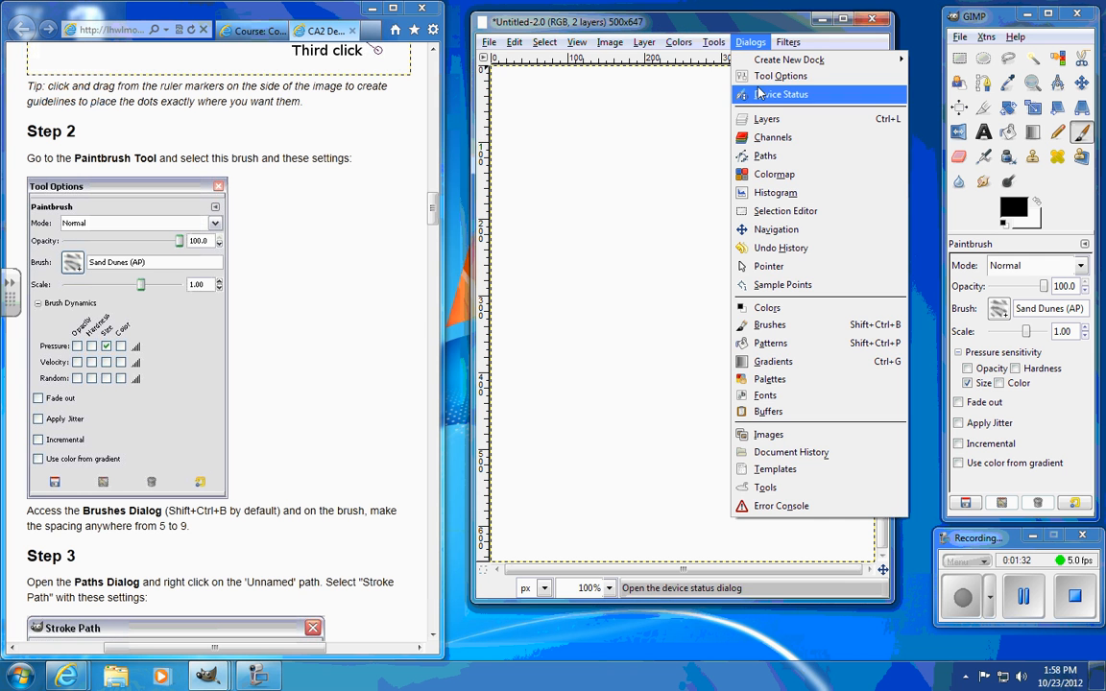
{"action": "left_click", "coordinate": [765, 156]}
{"action": "left_click_drag", "start_coordinate": [336, 61], "coordinate": [340, 113]}
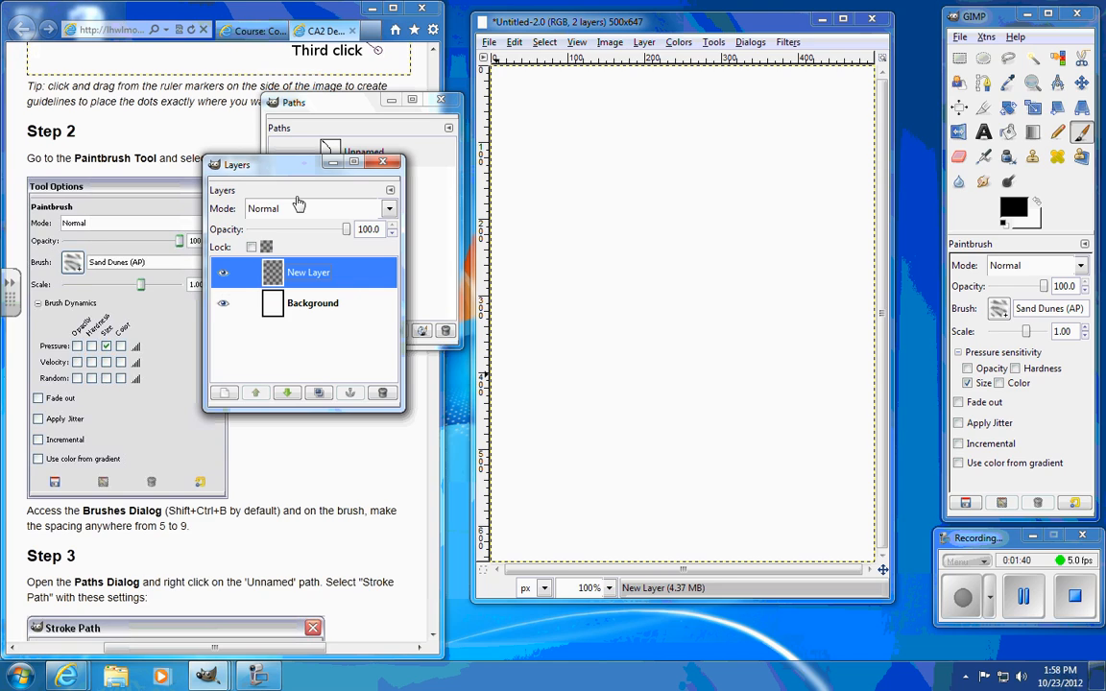
{"action": "left_click_drag", "start_coordinate": [289, 168], "coordinate": [342, 374]}
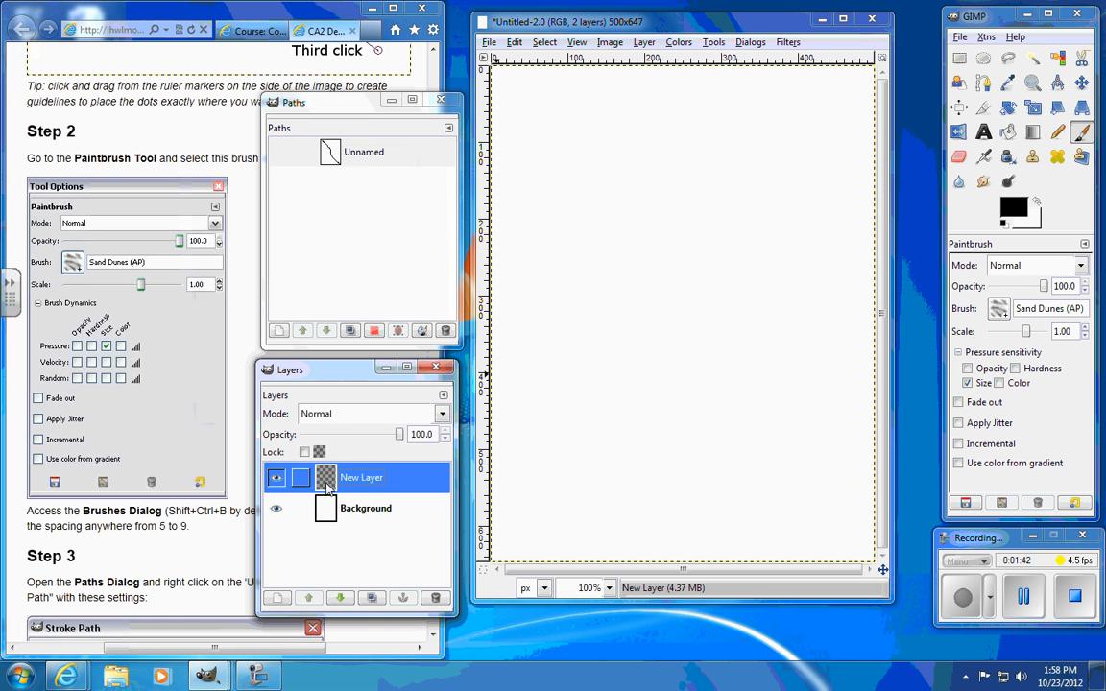
Make the unnamed path visible, stroke it with the Paintbrush paint tool on the new layer, and hide the path again.
{"action": "left_click", "coordinate": [280, 153]}
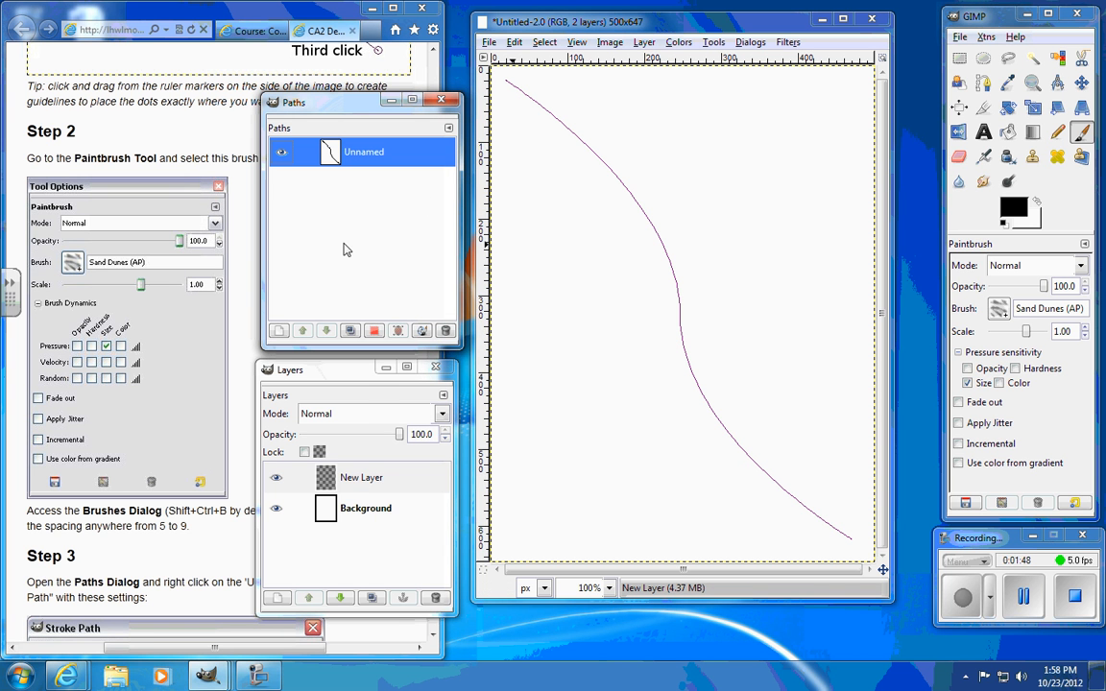
{"action": "right_click", "coordinate": [373, 156]}
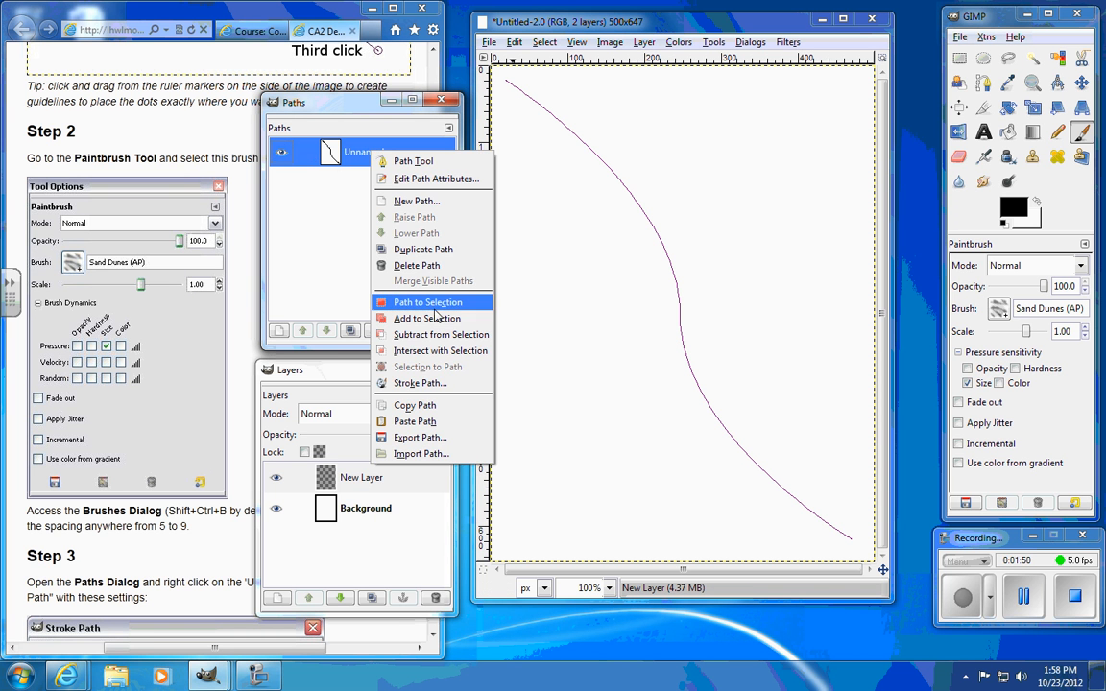
{"action": "left_click", "coordinate": [419, 382]}
{"action": "mouse_move", "coordinate": [163, 37]}
{"action": "left_mouse_down"}
{"action": "mouse_move", "coordinate": [178, 59]}
{"action": "mouse_move", "coordinate": [614, 373]}
{"action": "mouse_move", "coordinate": [639, 401]}
{"action": "mouse_move", "coordinate": [622, 405]}
{"action": "left_mouse_up"}
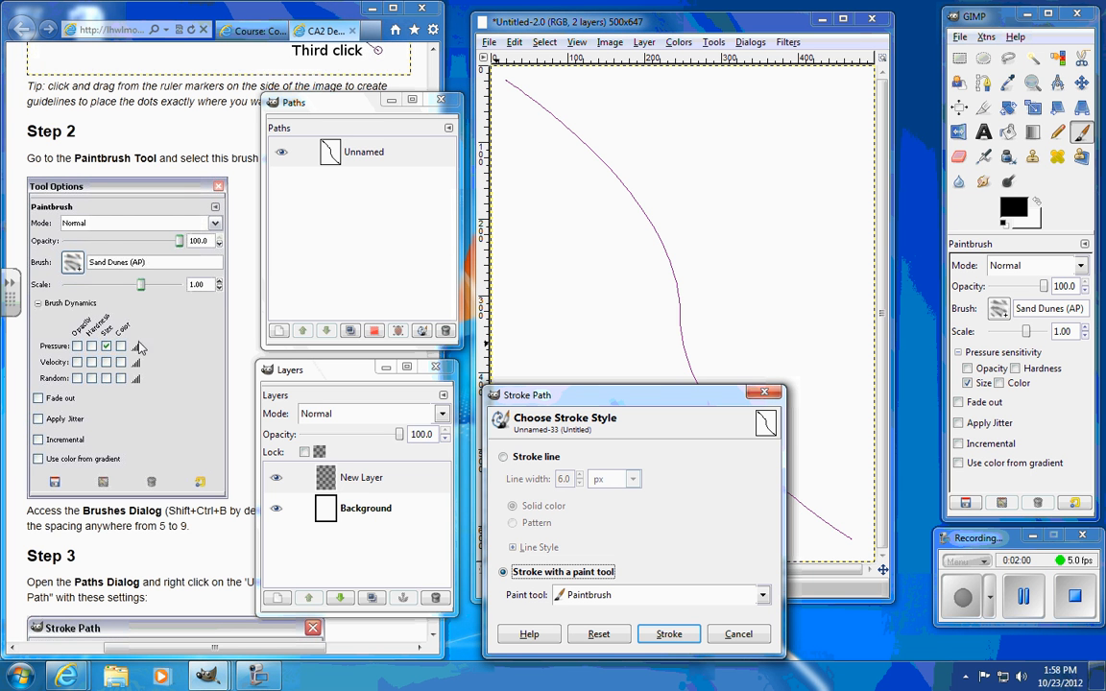
{"action": "left_click", "coordinate": [669, 633]}
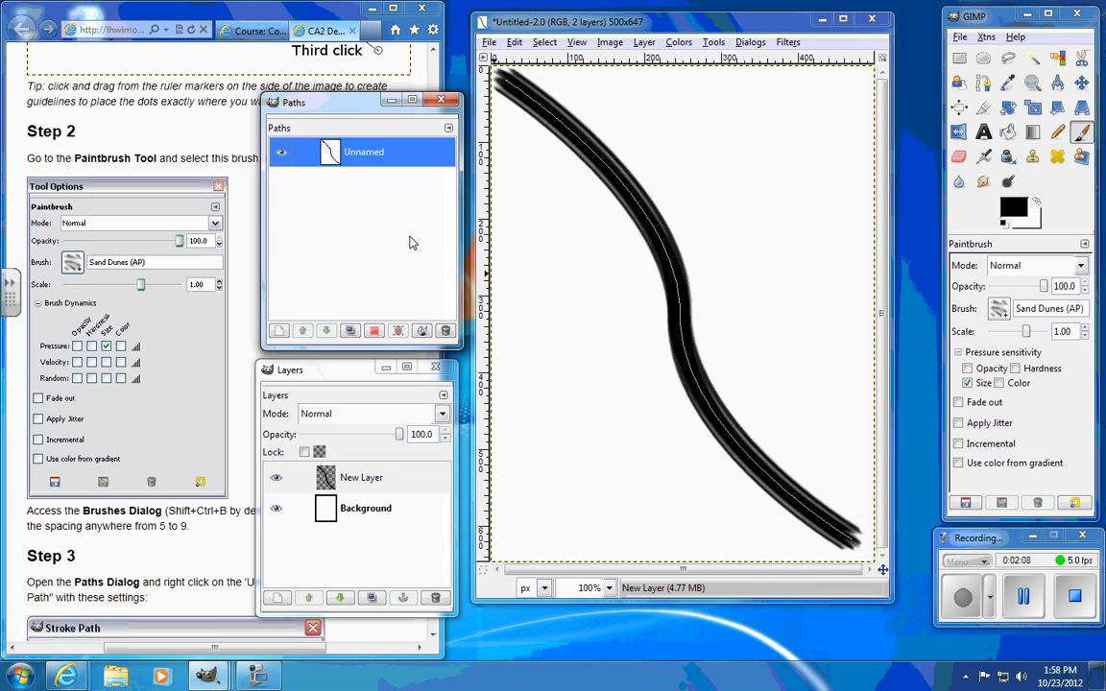
{"action": "left_click", "coordinate": [283, 153]}
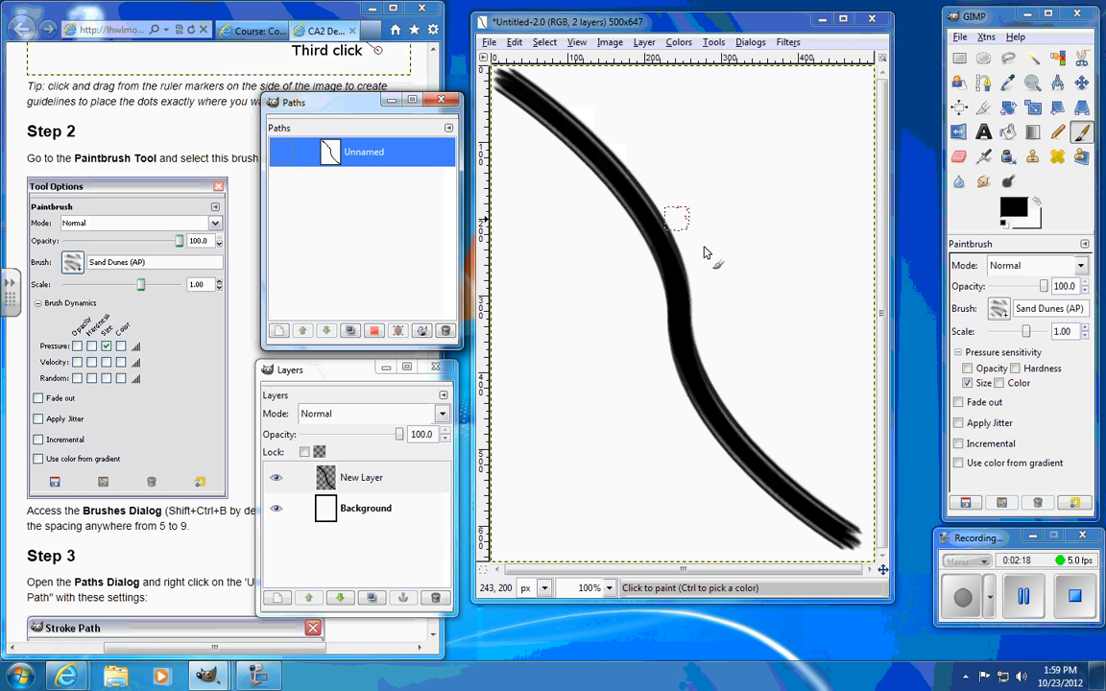
Toggle the Background layer's visibility off and on to inspect the brush stroke against transparency.
{"action": "left_click", "coordinate": [277, 511]}
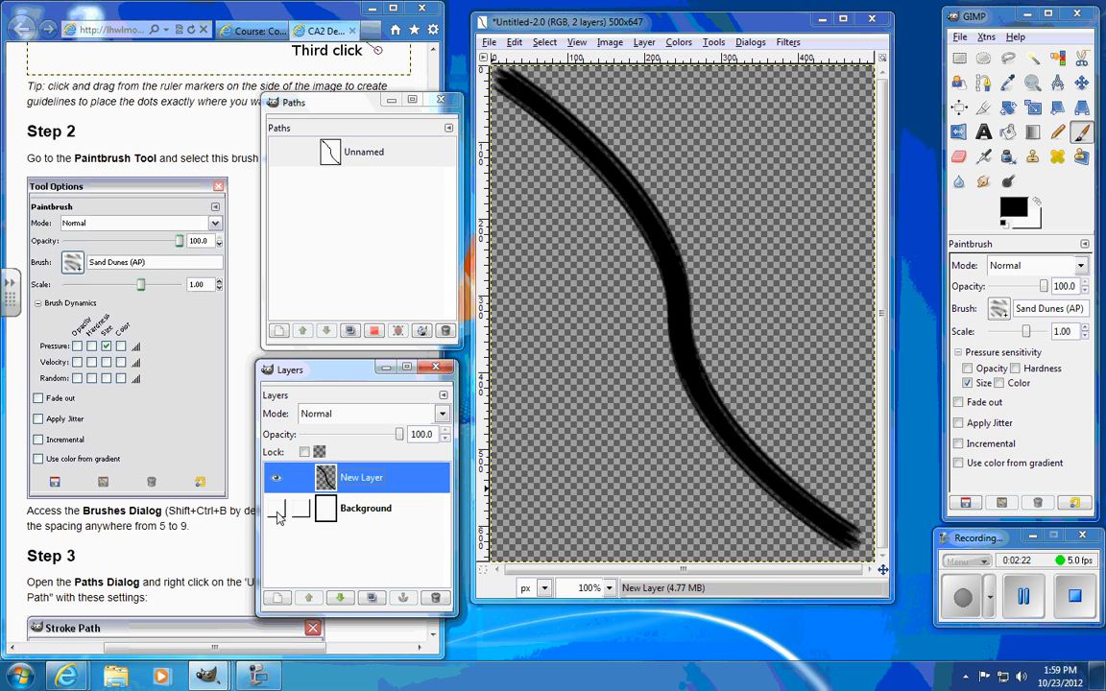
{"action": "left_click", "coordinate": [277, 512]}
{"action": "left_click", "coordinate": [277, 512]}
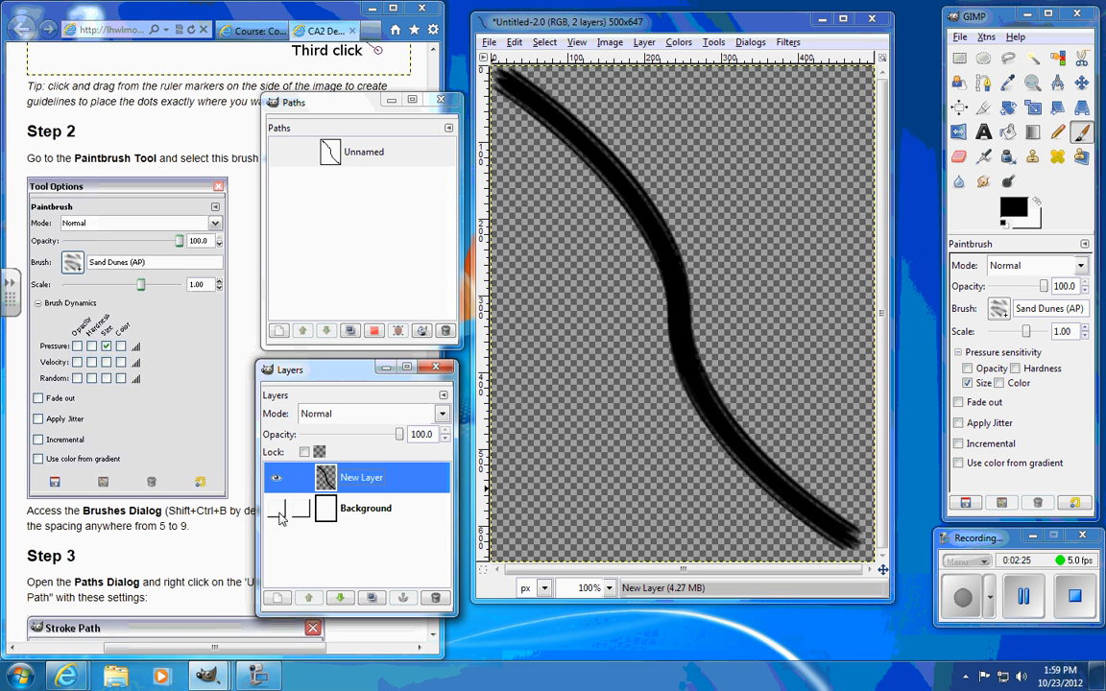
{"action": "left_click", "coordinate": [279, 512]}
{"action": "left_click", "coordinate": [279, 513]}
{"action": "left_click", "coordinate": [279, 513]}
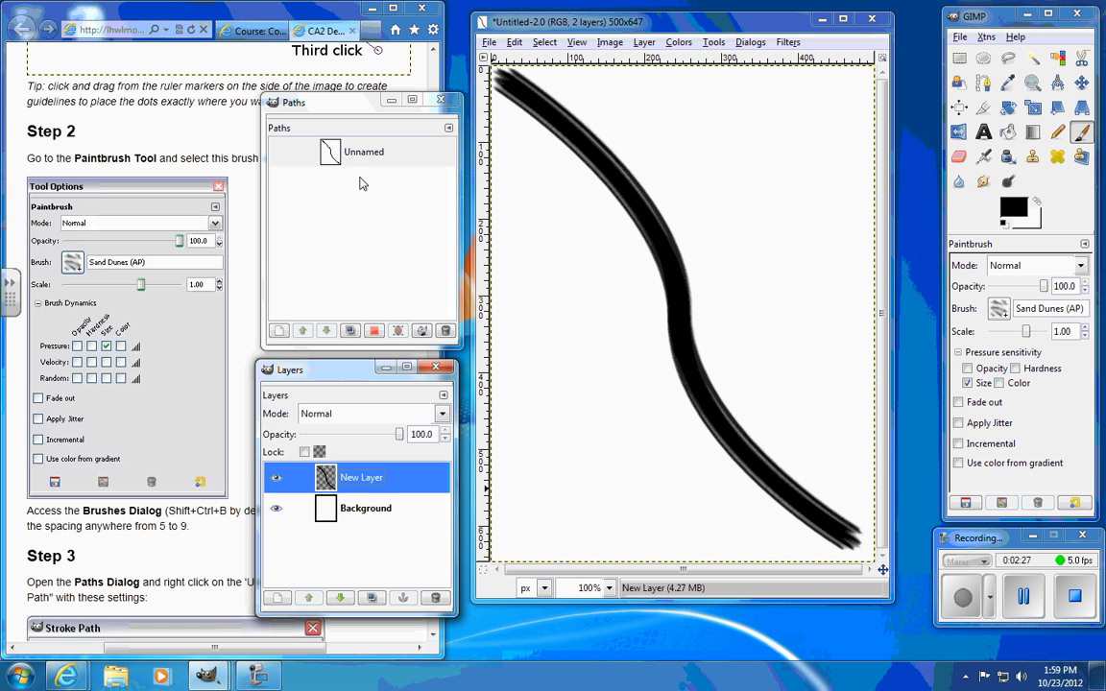
Bring up the tutorial's Step 4 settings for Polar Coordinates and hide the Background layer.
{"action": "left_click", "coordinate": [342, 14]}
{"action": "left_click_drag", "start_coordinate": [433, 209], "coordinate": [468, 365]}
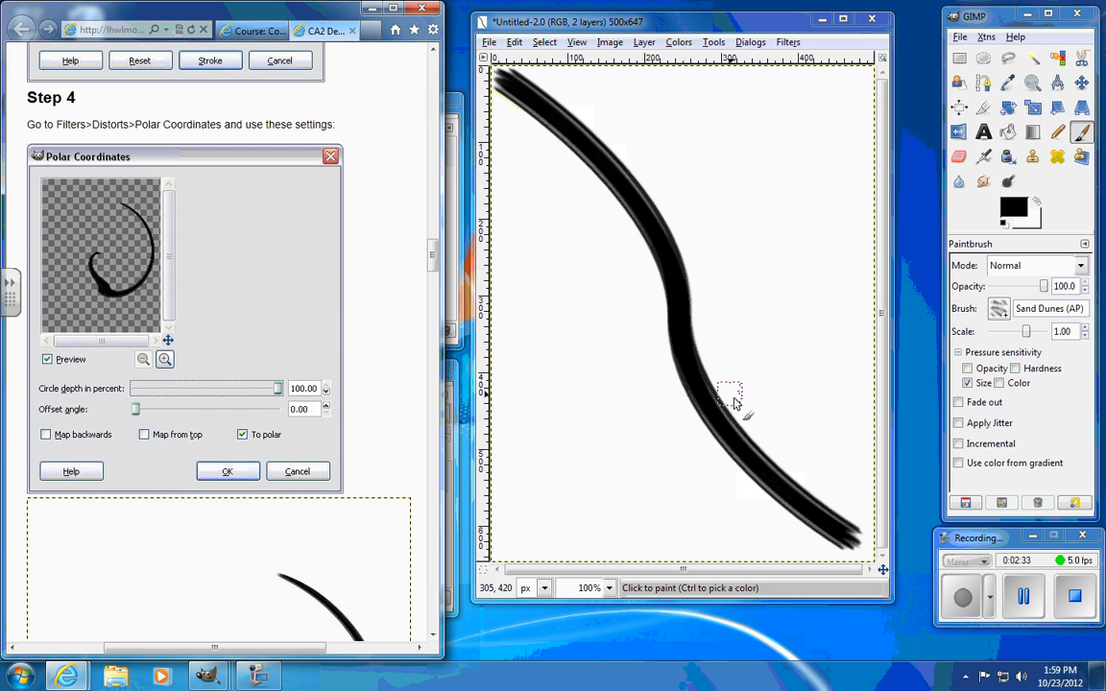
{"action": "left_click", "coordinate": [787, 42]}
{"action": "left_click", "coordinate": [786, 46]}
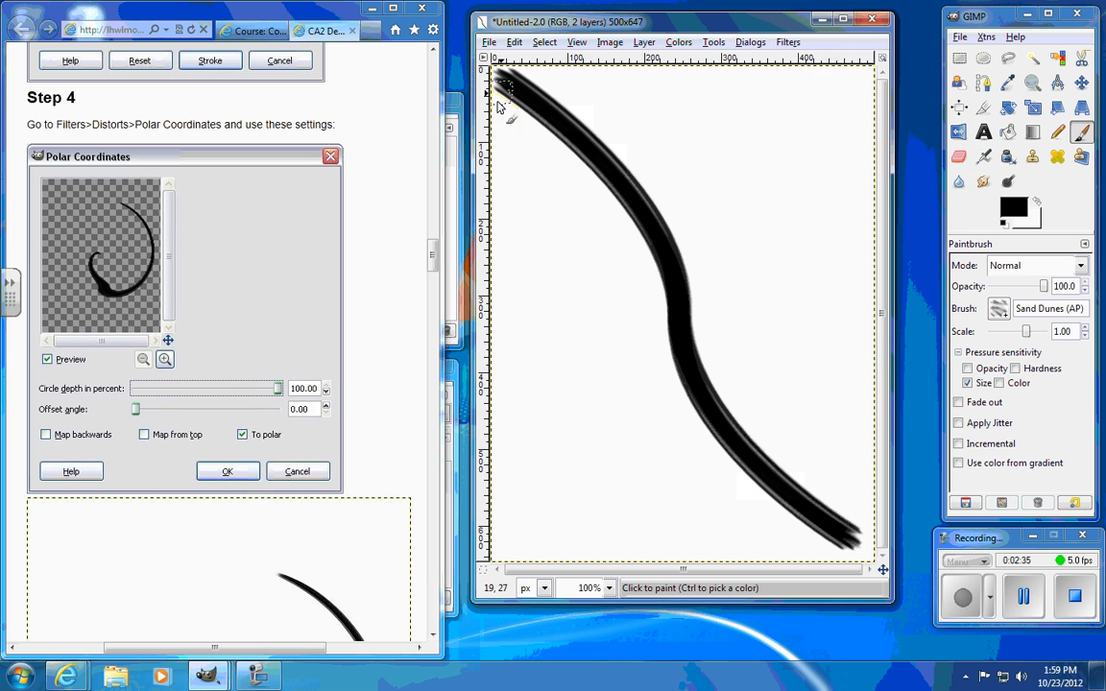
{"action": "left_click", "coordinate": [450, 461]}
{"action": "left_click", "coordinate": [275, 508]}
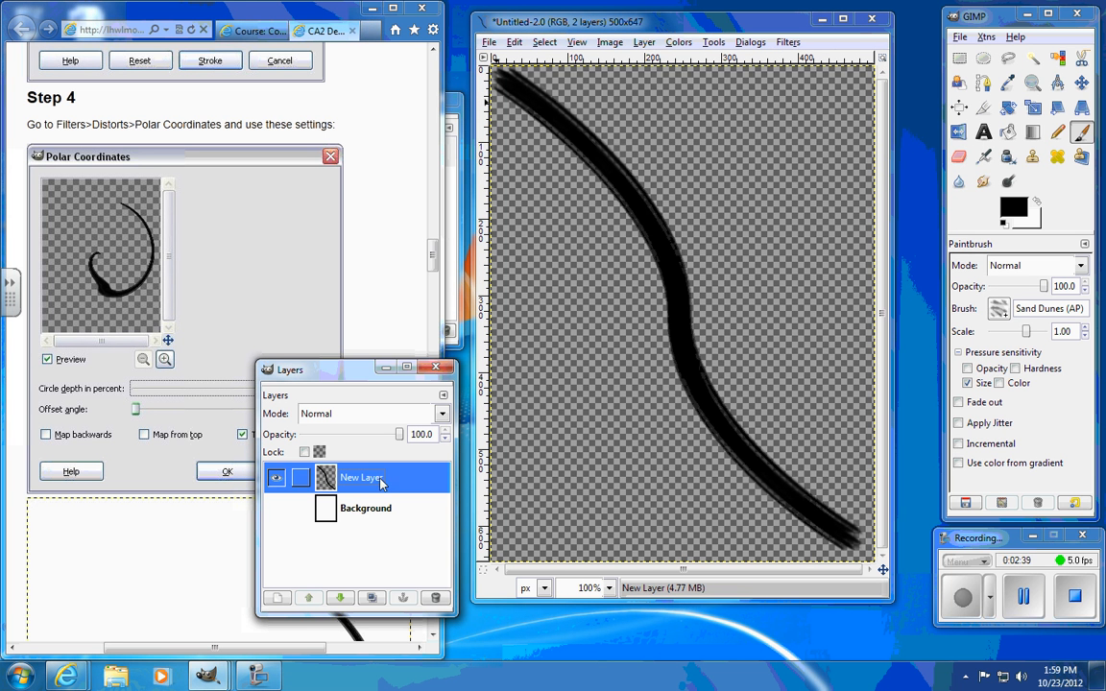
Apply the Polar Coordinates distortion to the stroke layer with 100 percent circle depth, offset angle 0 and To polar enabled.
{"action": "left_click", "coordinate": [790, 43]}
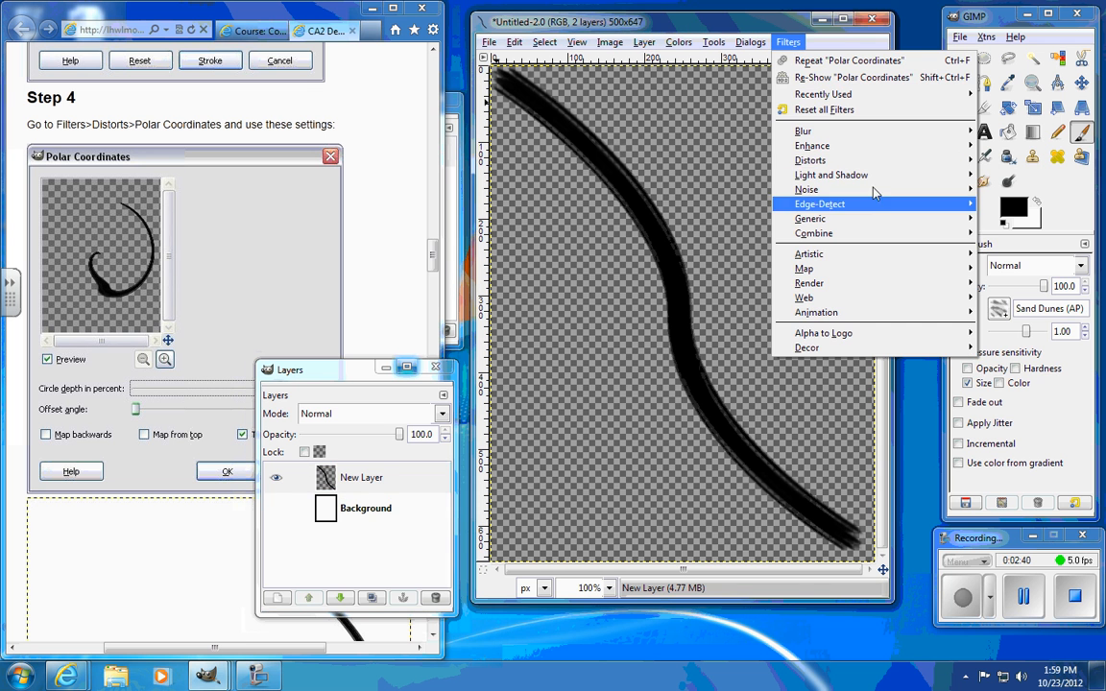
{"action": "mouse_move", "coordinate": [805, 160]}
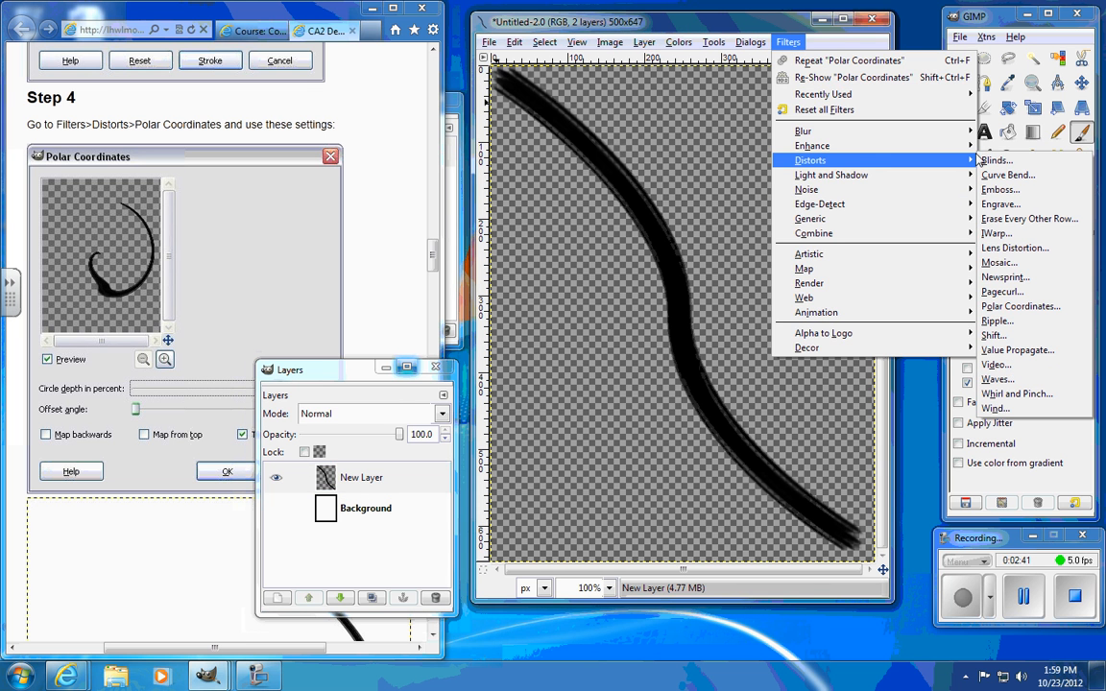
{"action": "left_click", "coordinate": [1017, 306]}
{"action": "left_click_drag", "start_coordinate": [273, 79], "coordinate": [423, 335]}
{"action": "left_click_drag", "start_coordinate": [281, 377], "coordinate": [314, 435]}
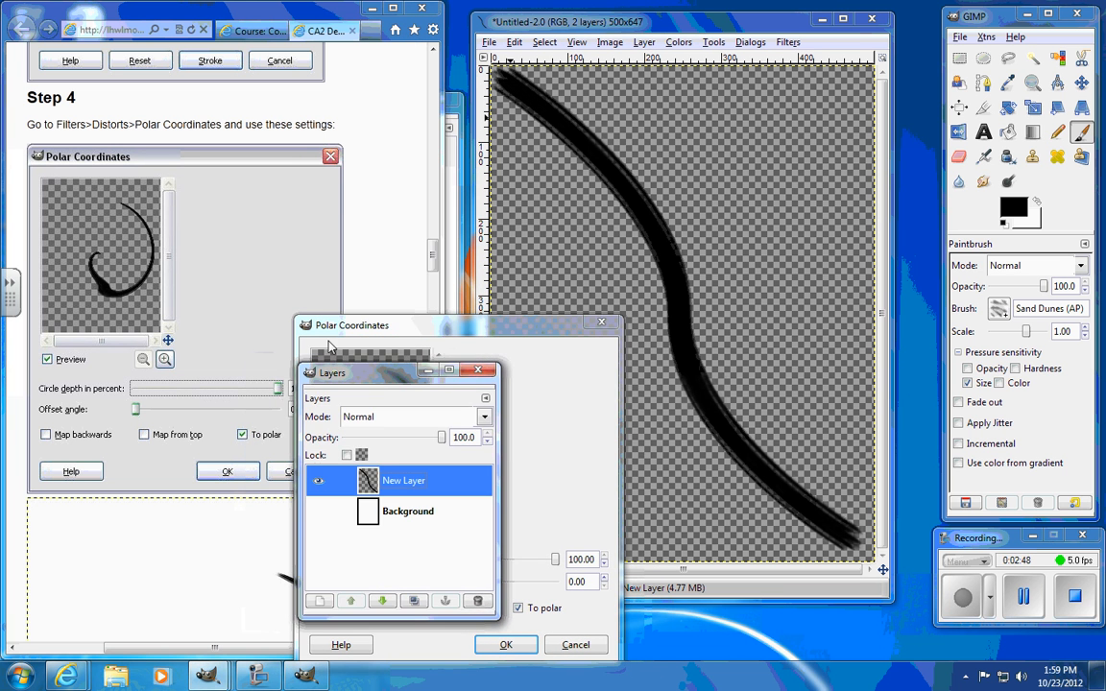
{"action": "left_click", "coordinate": [336, 329]}
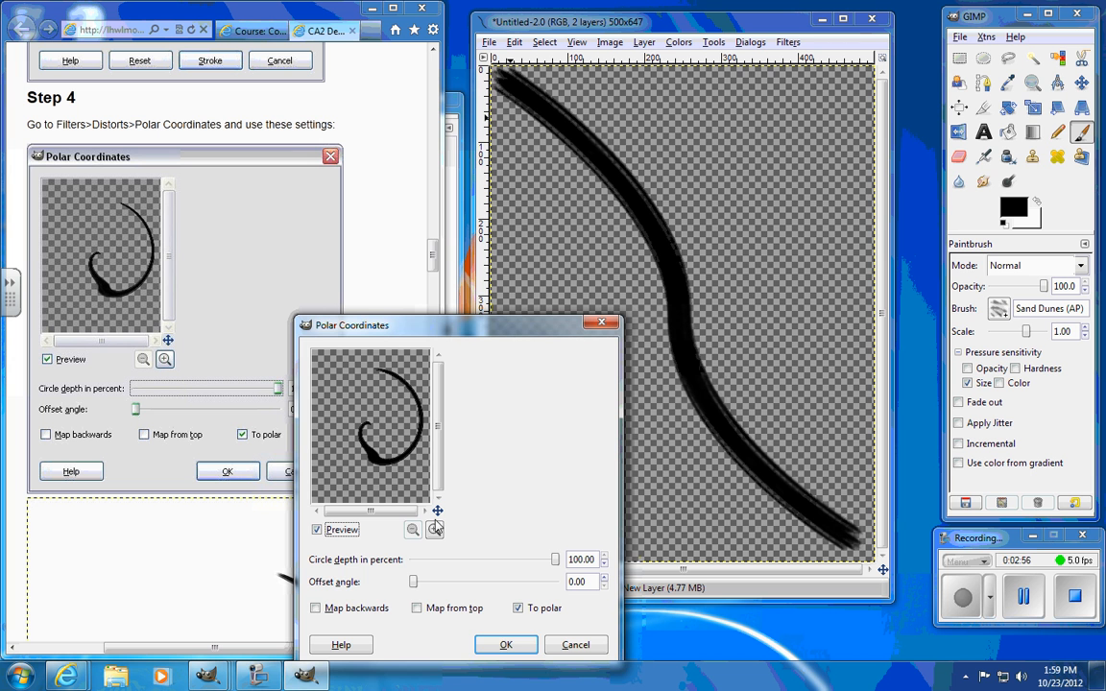
{"action": "left_click", "coordinate": [503, 644]}
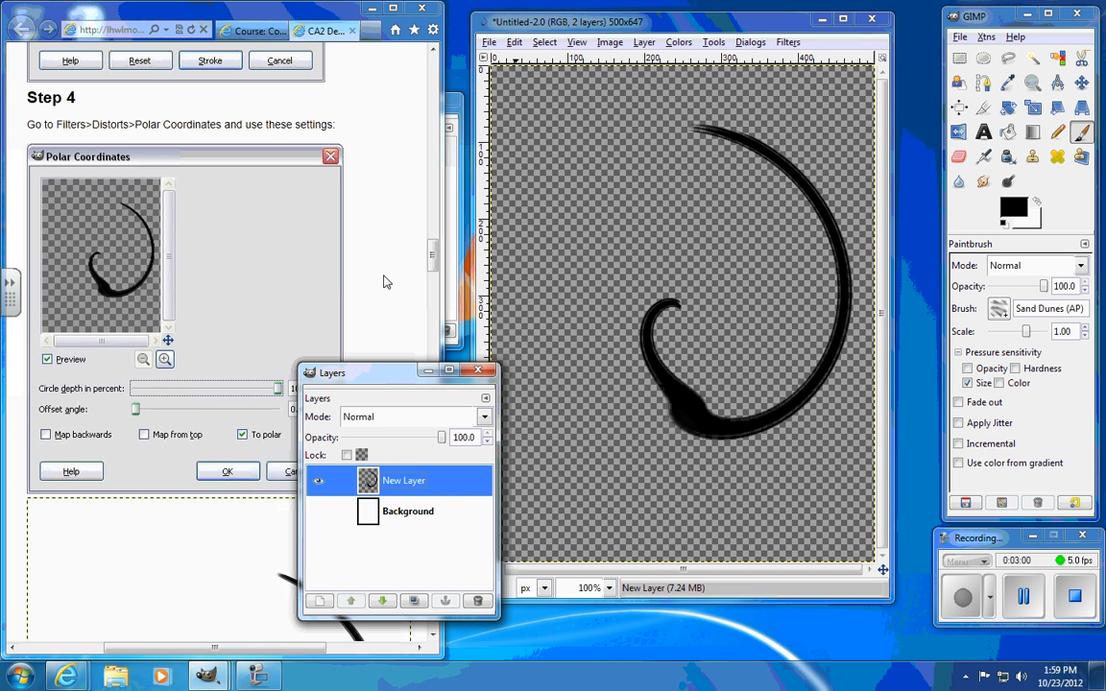
Apply the Wind distortion to the stroke layer with style Wind, direction Left, edge Leading, threshold 12 and strength 6.
{"action": "left_click_drag", "start_coordinate": [434, 257], "coordinate": [443, 305]}
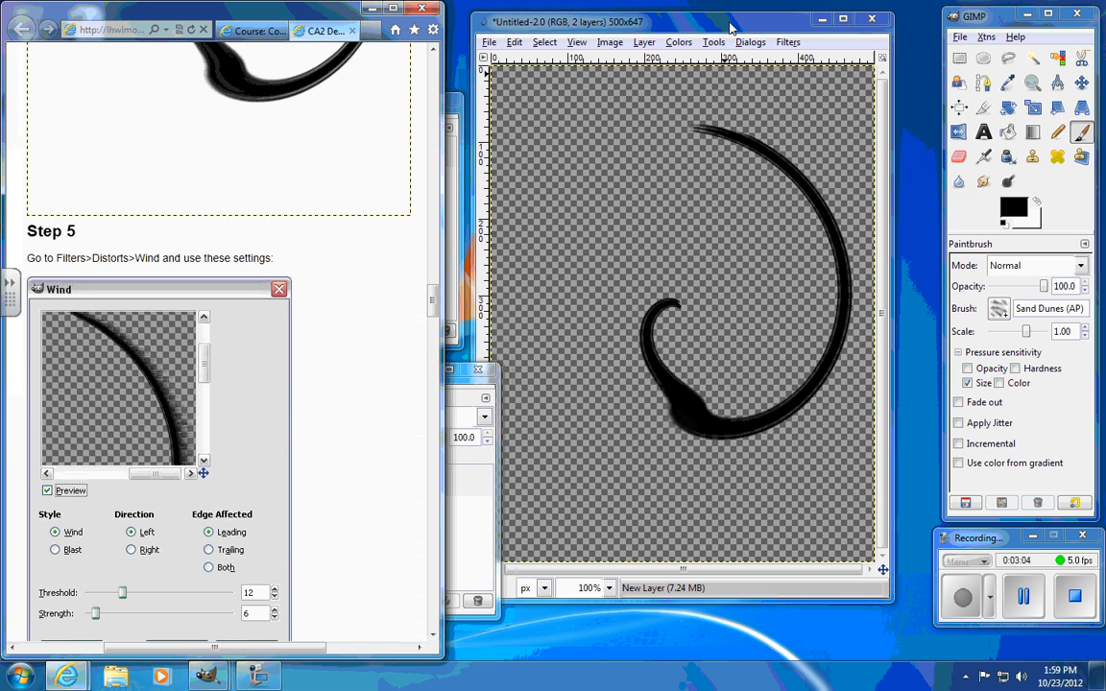
{"action": "left_click", "coordinate": [788, 42]}
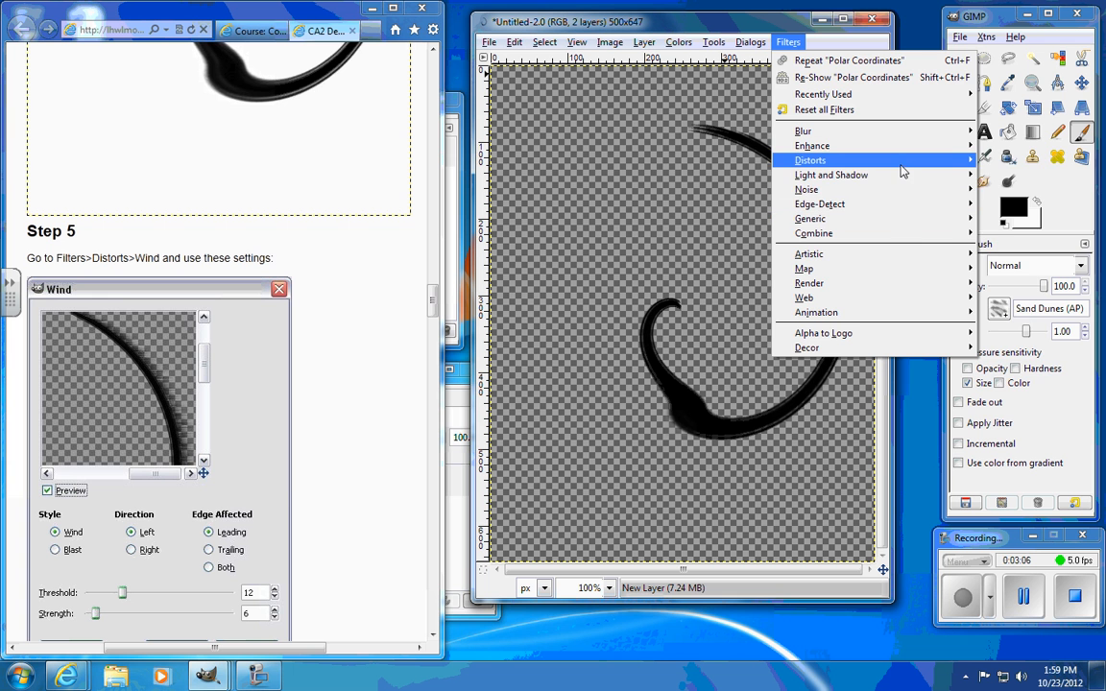
{"action": "mouse_move", "coordinate": [900, 163]}
{"action": "left_click", "coordinate": [995, 408]}
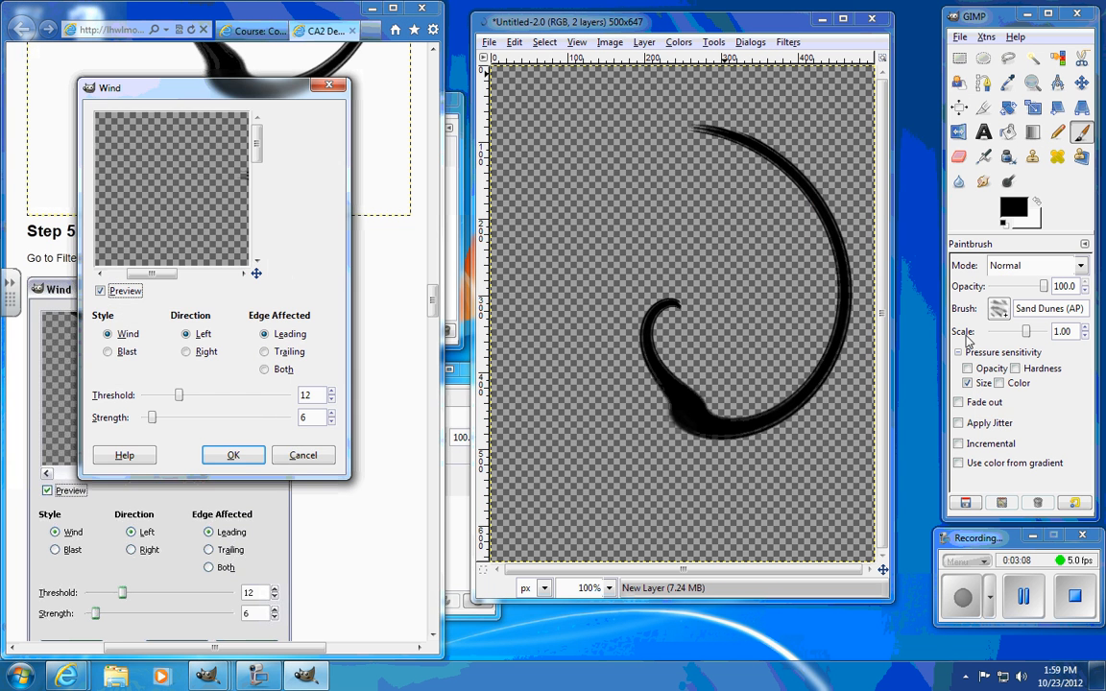
{"action": "left_click_drag", "start_coordinate": [308, 89], "coordinate": [520, 241]}
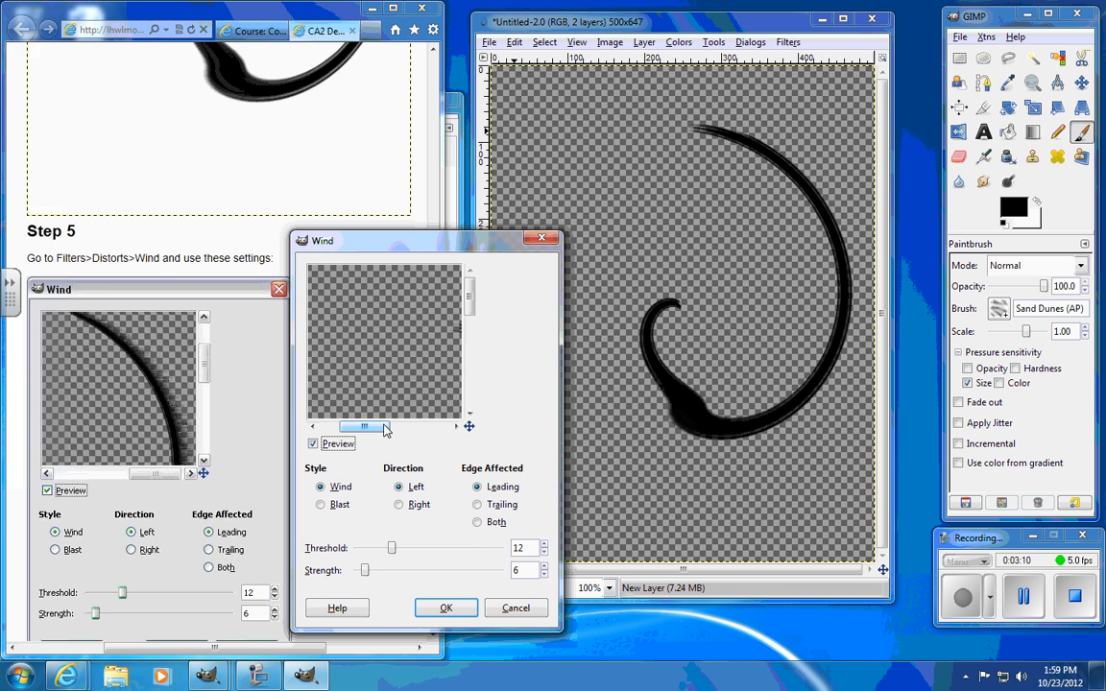
{"action": "left_click_drag", "start_coordinate": [386, 427], "coordinate": [446, 434]}
{"action": "left_click_drag", "start_coordinate": [471, 300], "coordinate": [471, 324]}
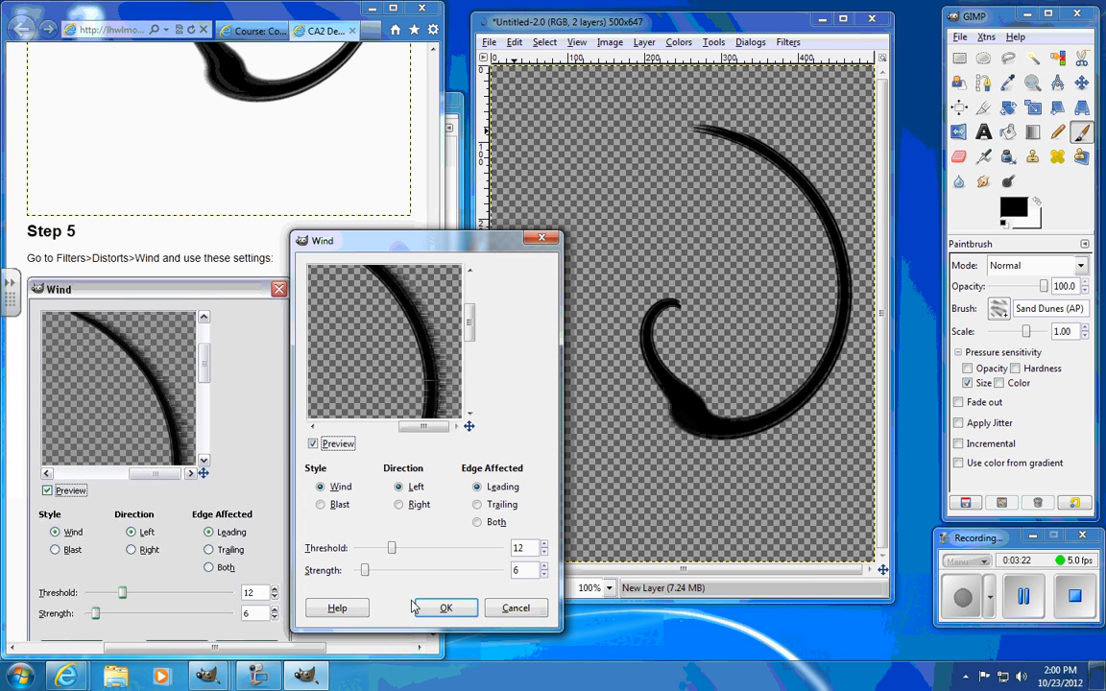
{"action": "left_click", "coordinate": [445, 607]}
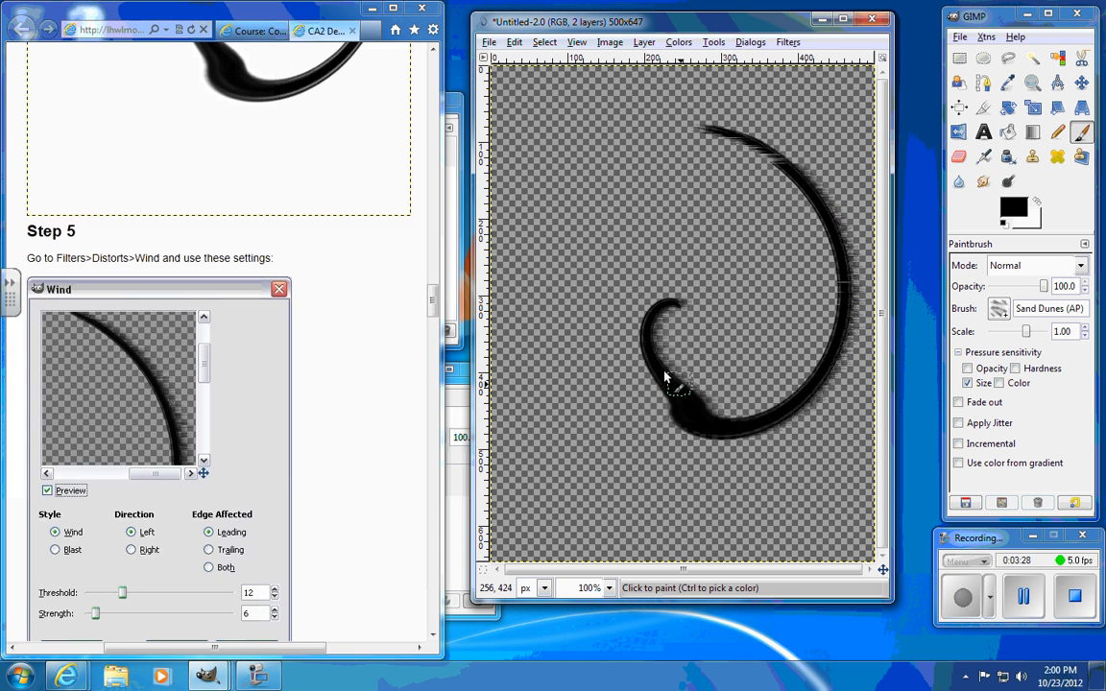
Apply the Polar Coordinates distortion again with circle depth 100, offset angle 0, and Map backwards, Map from top and To polar enabled.
{"action": "left_click_drag", "start_coordinate": [435, 302], "coordinate": [435, 301]}
{"action": "scroll", "coordinate": [437, 320], "scroll_direction": "down", "scroll_amount": 5}
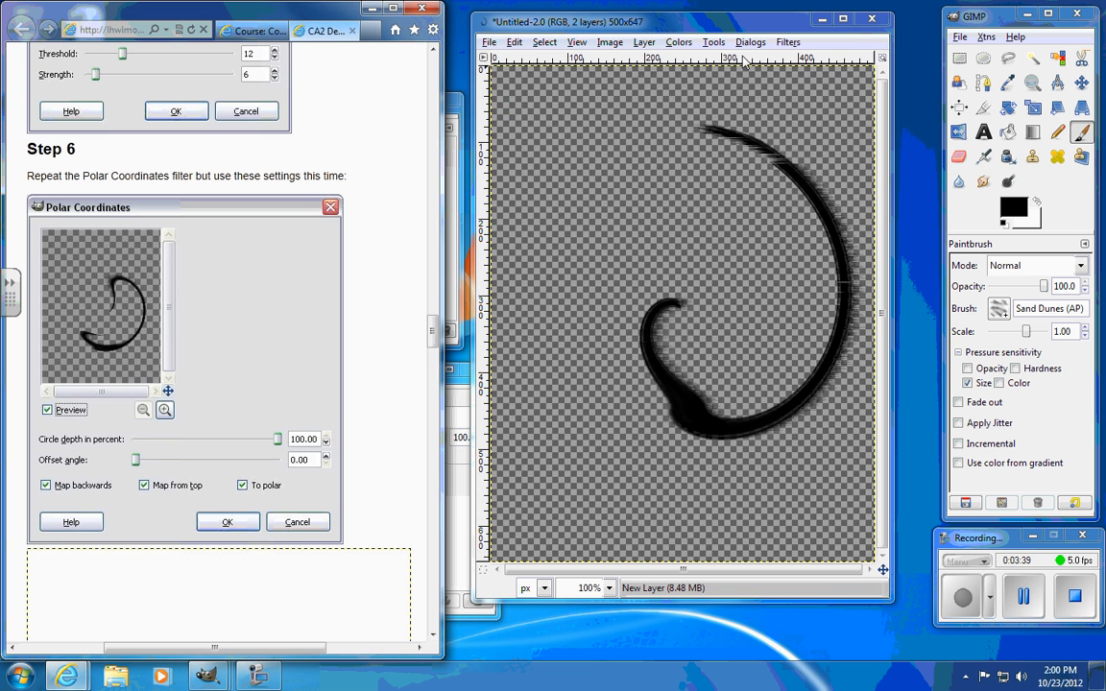
{"action": "left_click", "coordinate": [779, 44]}
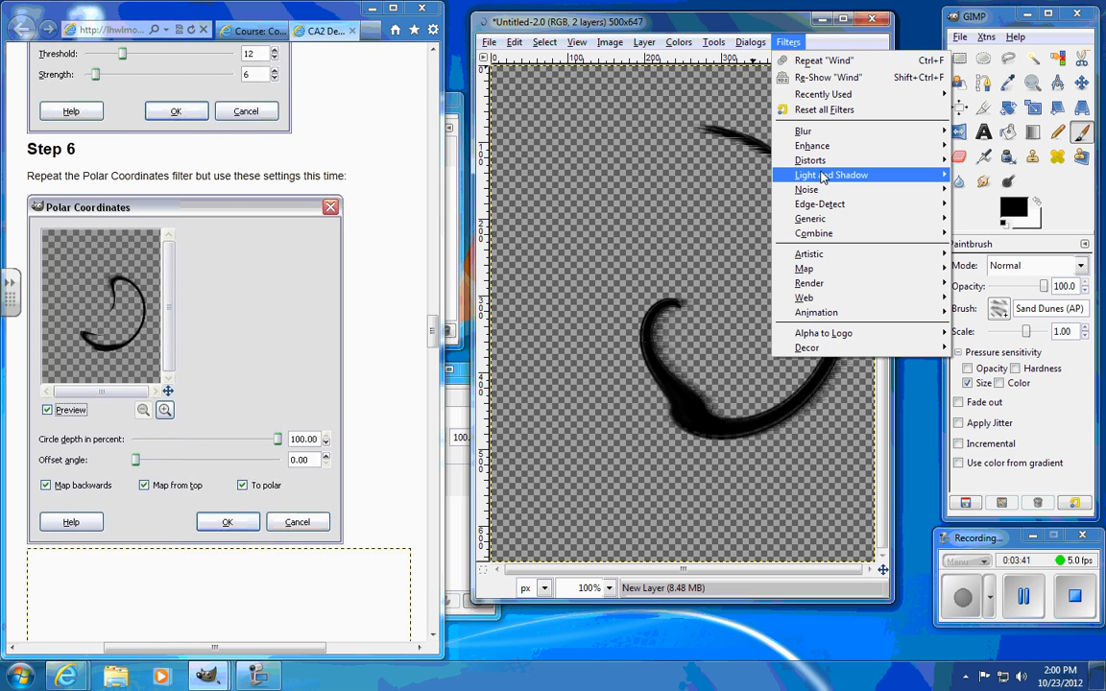
{"action": "mouse_move", "coordinate": [823, 162]}
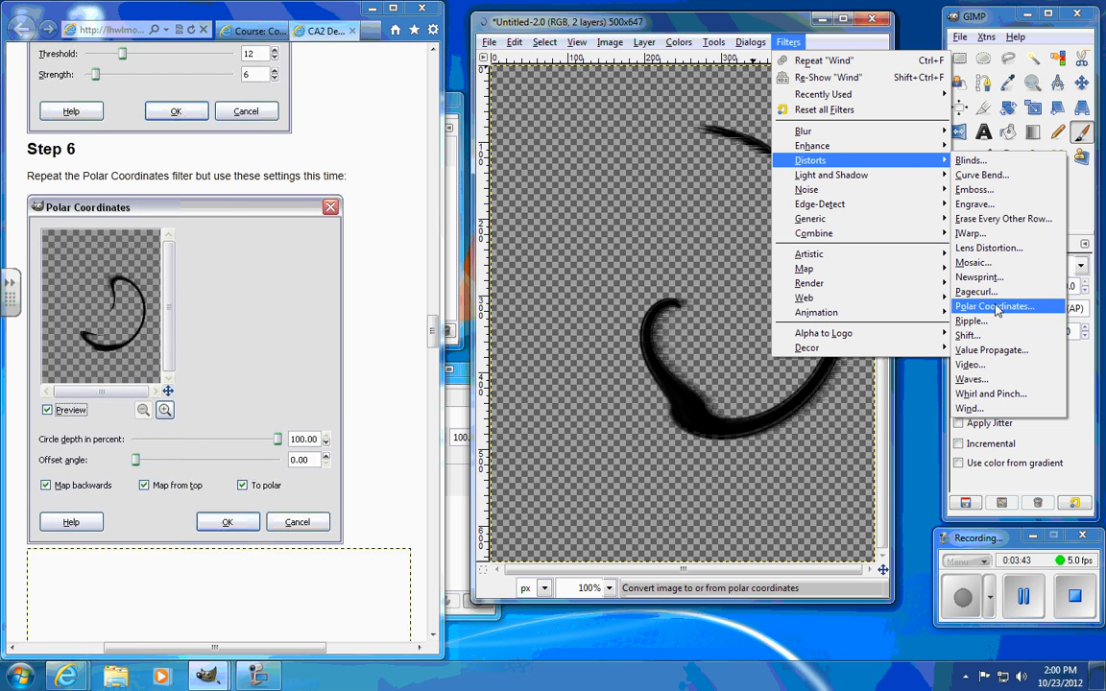
{"action": "left_click", "coordinate": [902, 279]}
{"action": "left_click_drag", "start_coordinate": [284, 121], "coordinate": [566, 77]}
{"action": "left_click", "coordinate": [402, 346]}
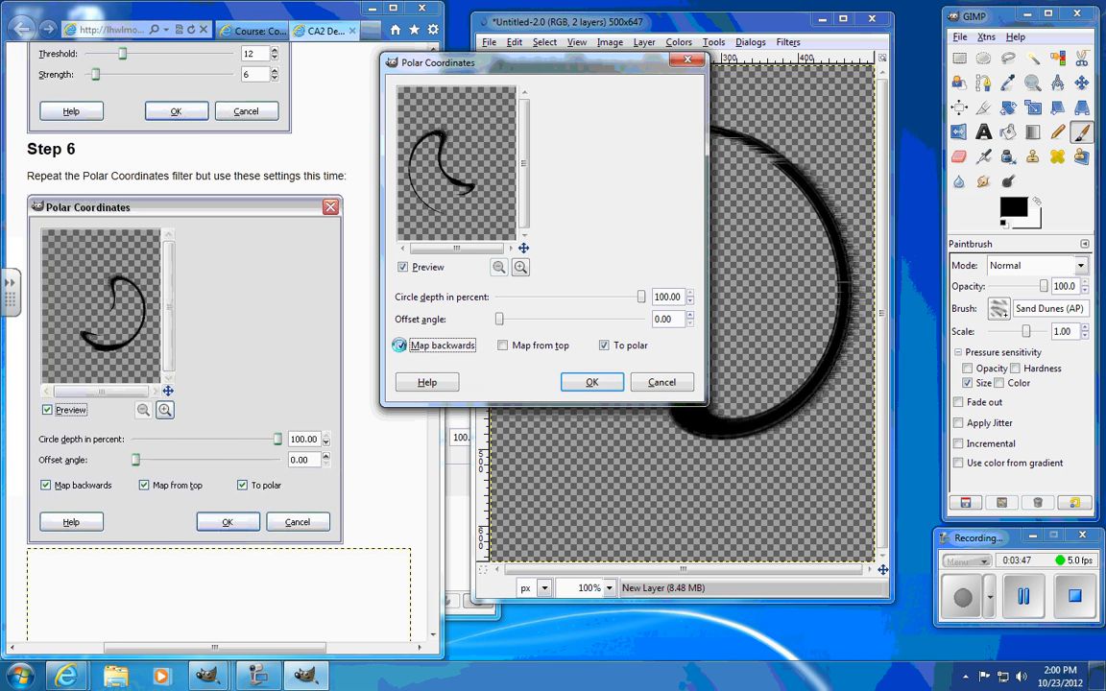
{"action": "left_click", "coordinate": [503, 346]}
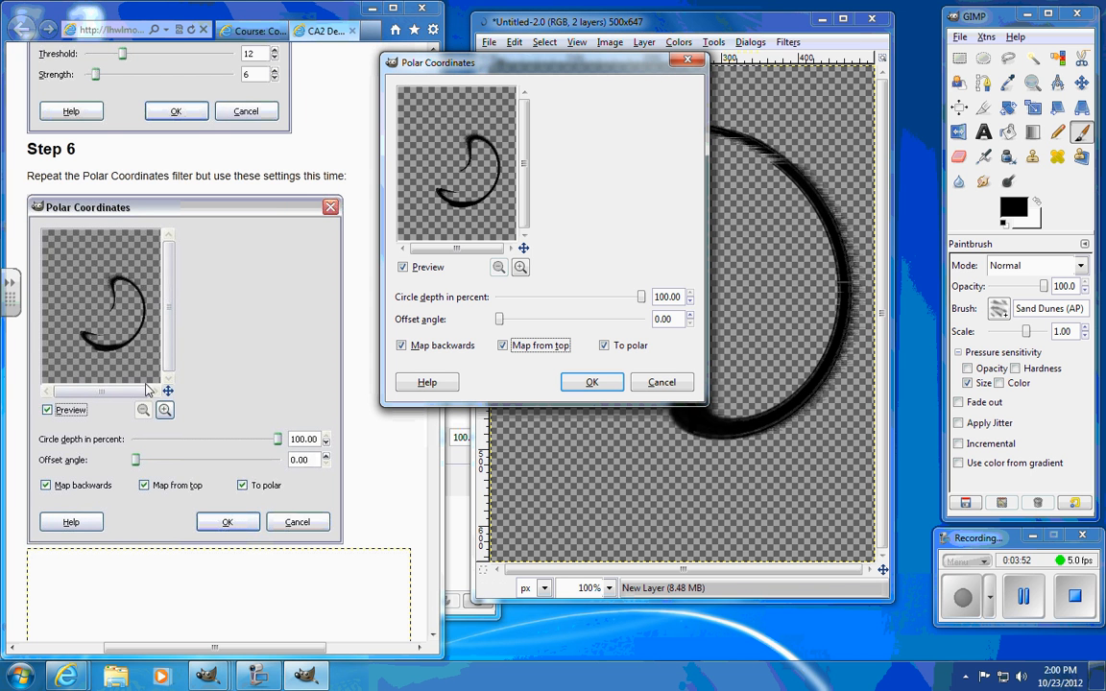
{"action": "key", "text": "Return"}
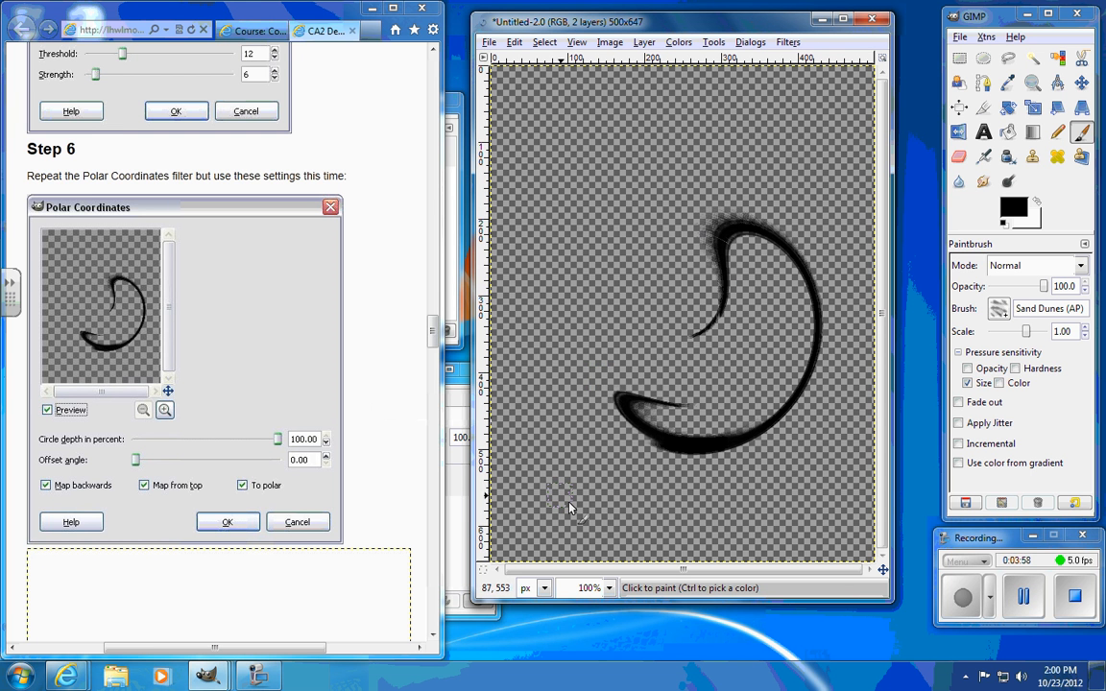
Add a new 500 by 647 px layer with transparency fill above the stroke layer, as the tutorial's Step 7 asks.
{"action": "left_click_drag", "start_coordinate": [433, 339], "coordinate": [444, 386]}
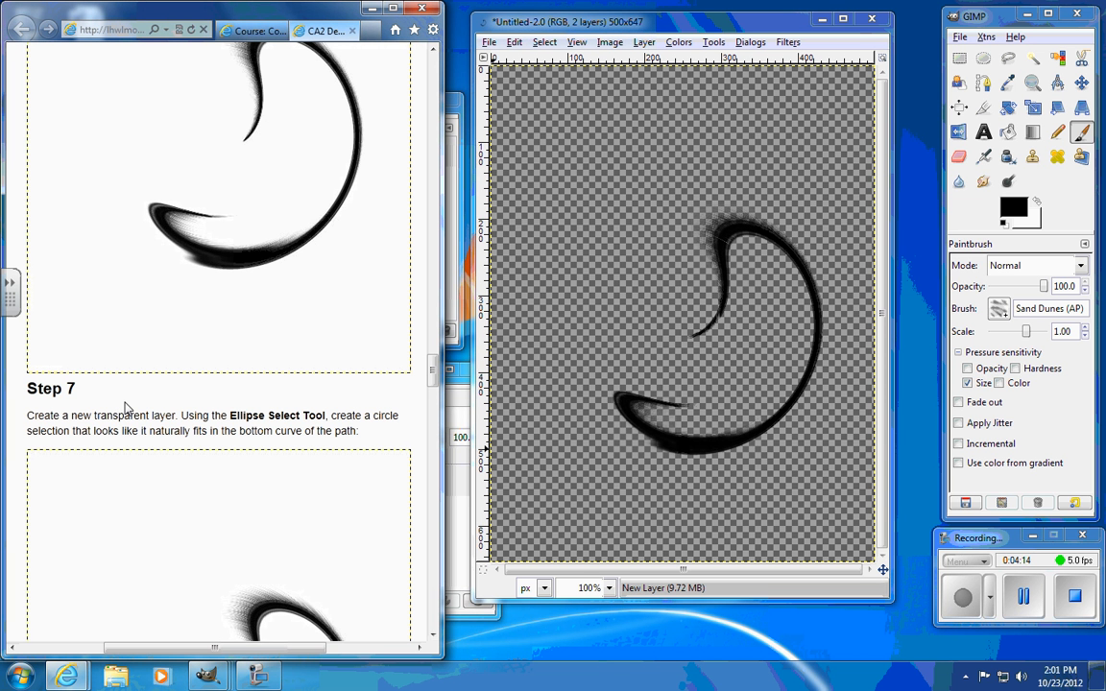
{"action": "left_click", "coordinate": [458, 550]}
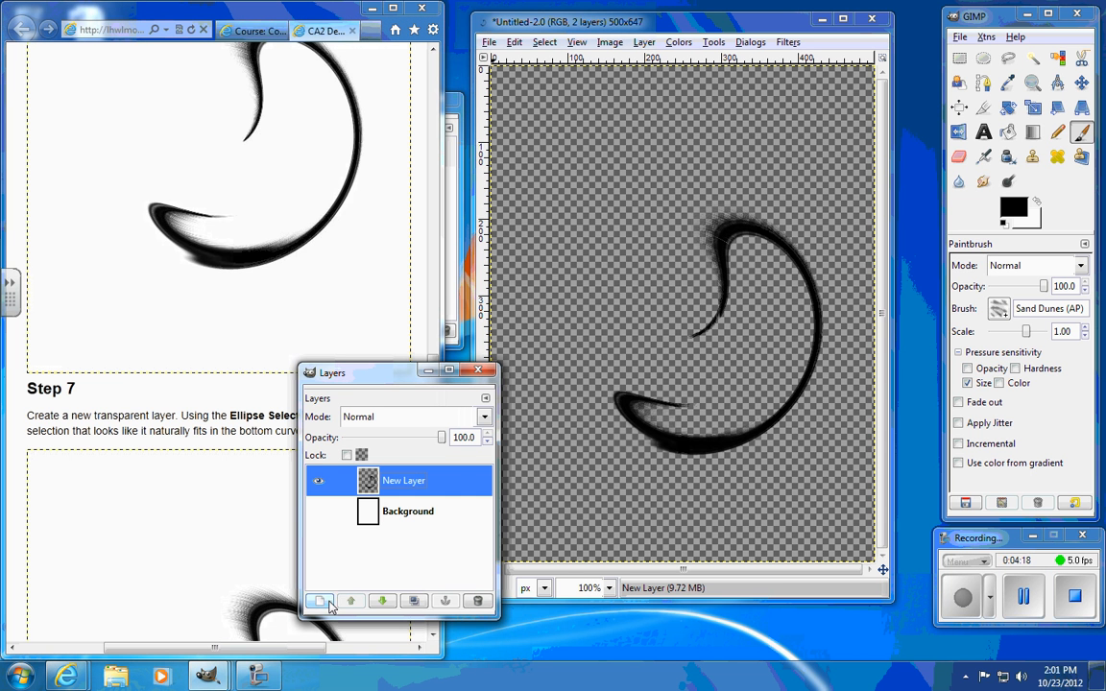
{"action": "left_click", "coordinate": [319, 601]}
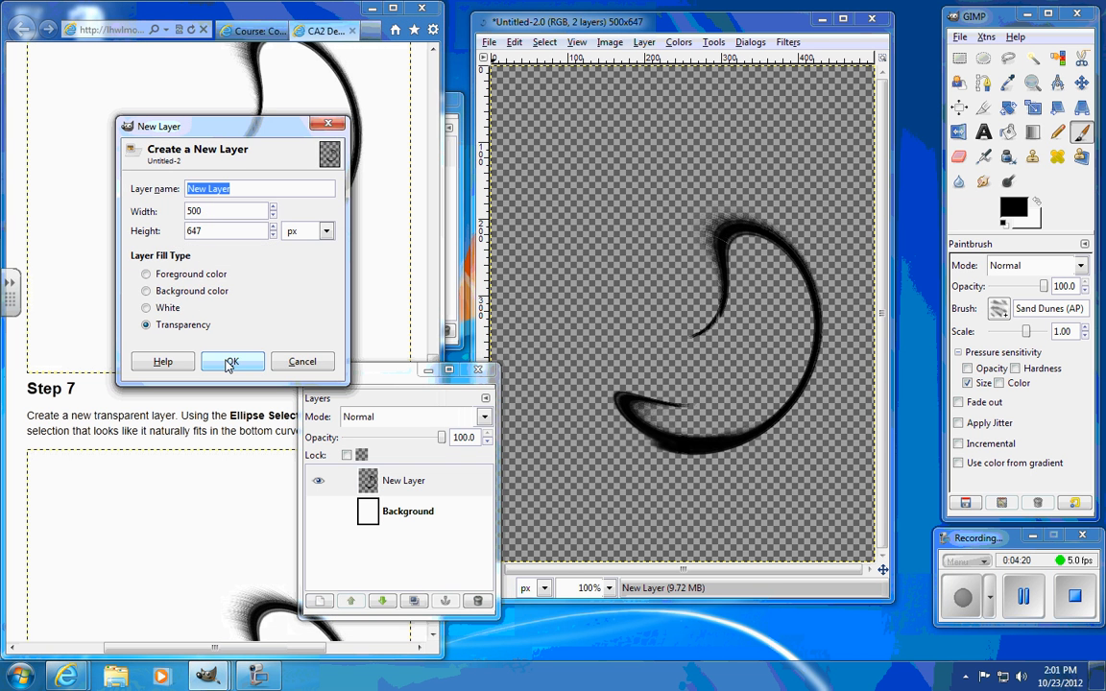
{"action": "left_click", "coordinate": [230, 362]}
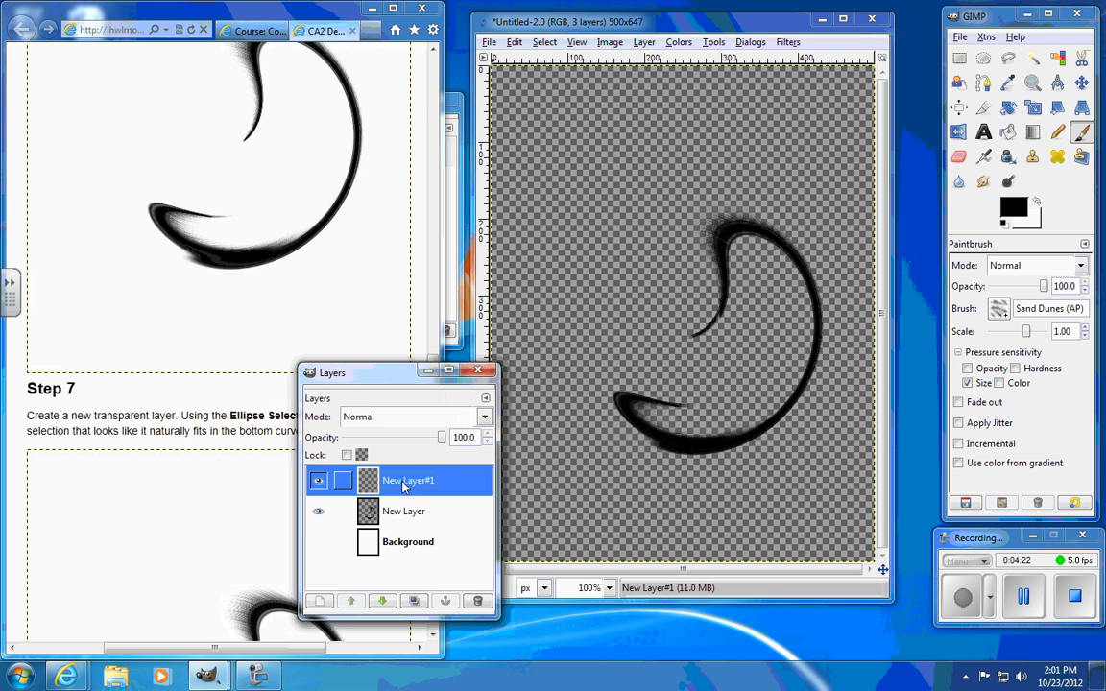
Move the Layers window out of the way and bring up the tutorial's Step 7 example of the circle selection.
{"action": "left_click_drag", "start_coordinate": [354, 371], "coordinate": [272, 73]}
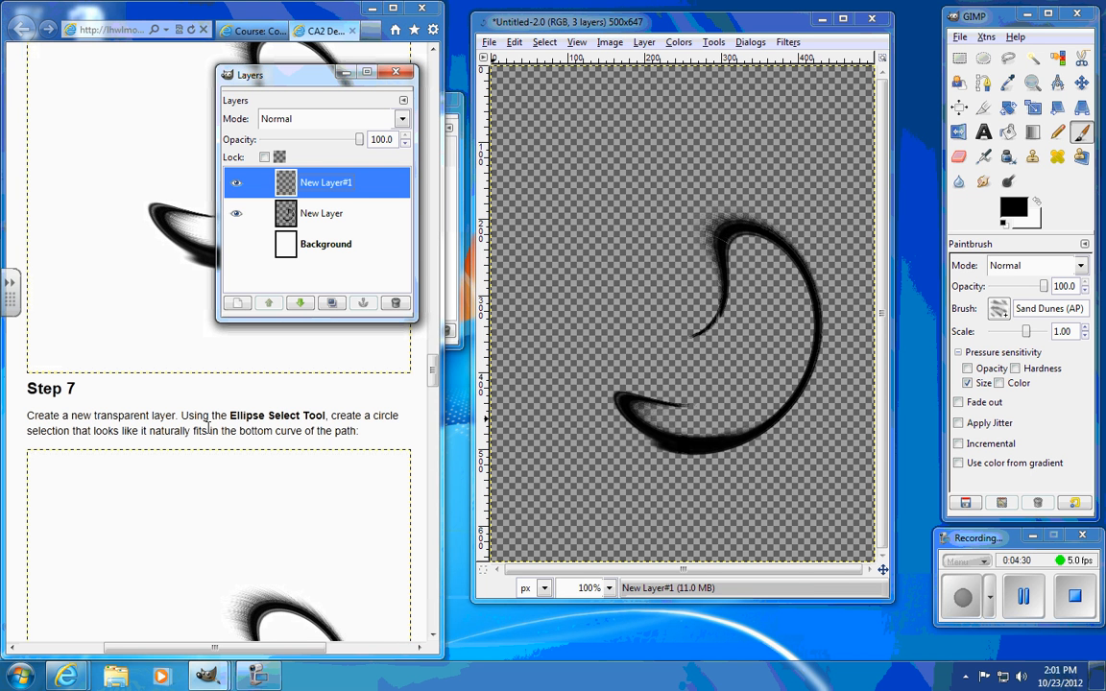
{"action": "left_click_drag", "start_coordinate": [288, 74], "coordinate": [404, 66]}
{"action": "left_click_drag", "start_coordinate": [434, 378], "coordinate": [434, 393]}
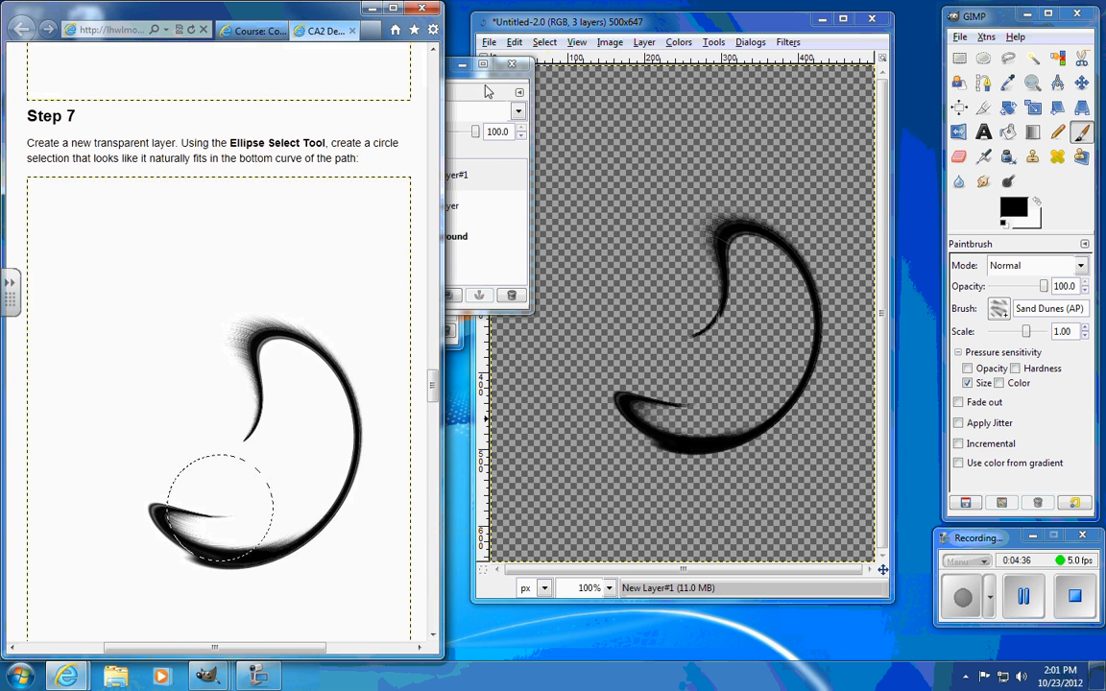
{"action": "left_click", "coordinate": [530, 75]}
{"action": "left_click_drag", "start_coordinate": [444, 70], "coordinate": [277, 52]}
{"action": "mouse_move", "coordinate": [435, 384]}
{"action": "left_mouse_down"}
{"action": "mouse_move", "coordinate": [434, 413]}
{"action": "mouse_move", "coordinate": [438, 369]}
{"action": "mouse_move", "coordinate": [441, 382]}
{"action": "left_mouse_up"}
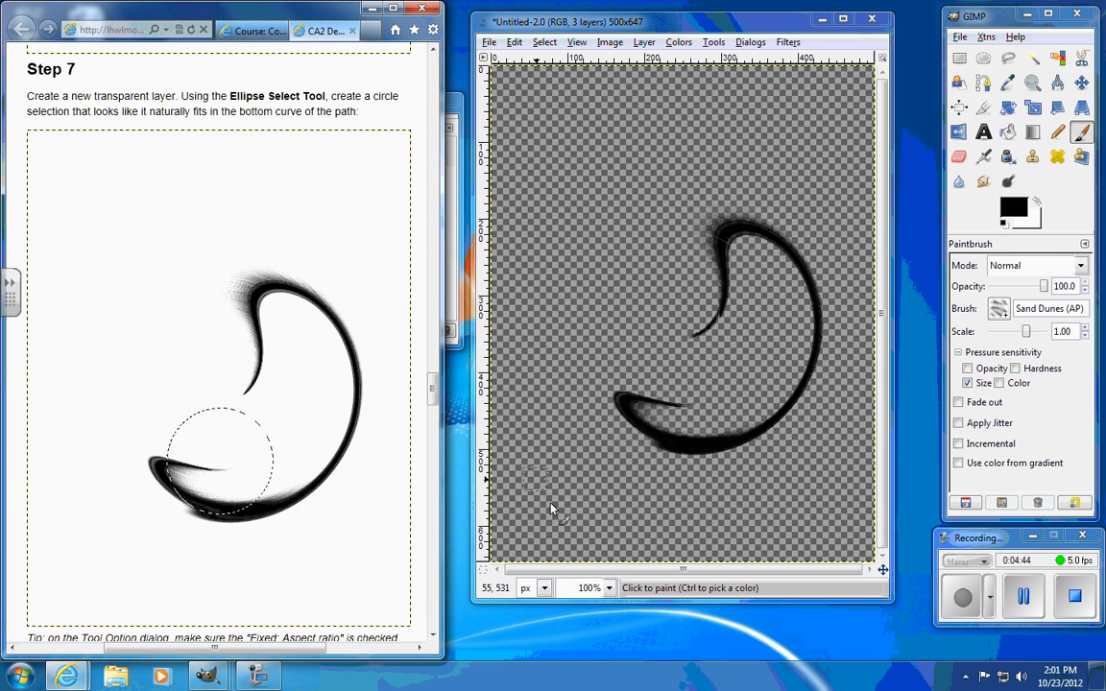
Make an ellipse selection inside the stroke's bottom curve and adjust it to about 141 by 134 px at position 185, 361.
{"action": "left_click", "coordinate": [983, 58]}
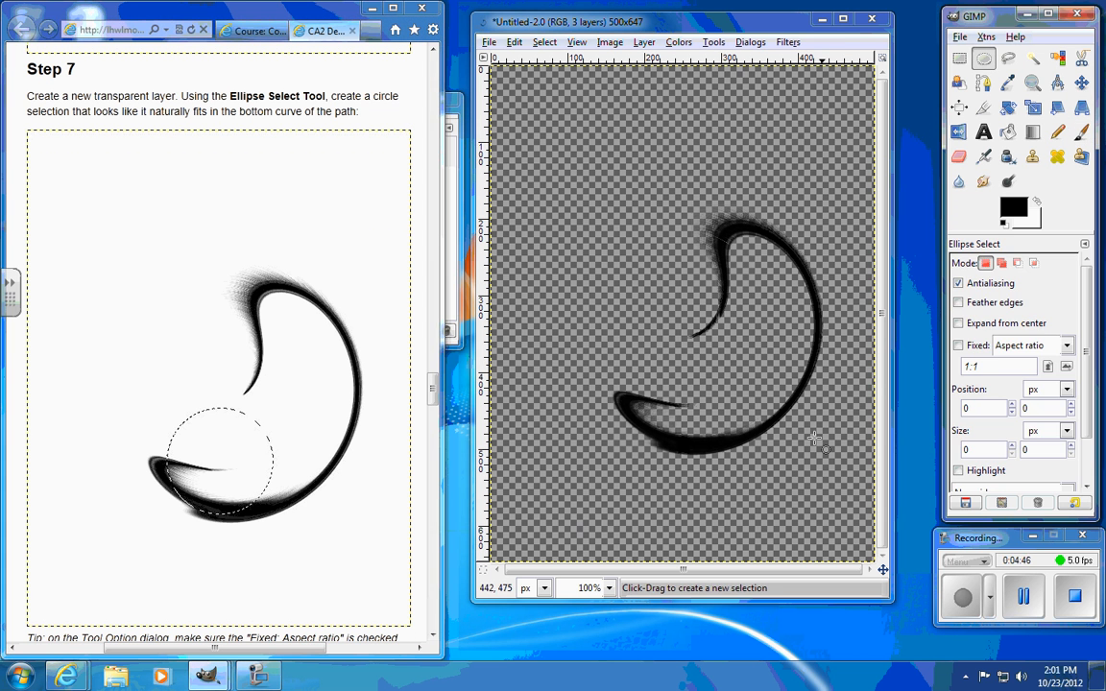
{"action": "left_click_drag", "start_coordinate": [635, 335], "coordinate": [750, 440]}
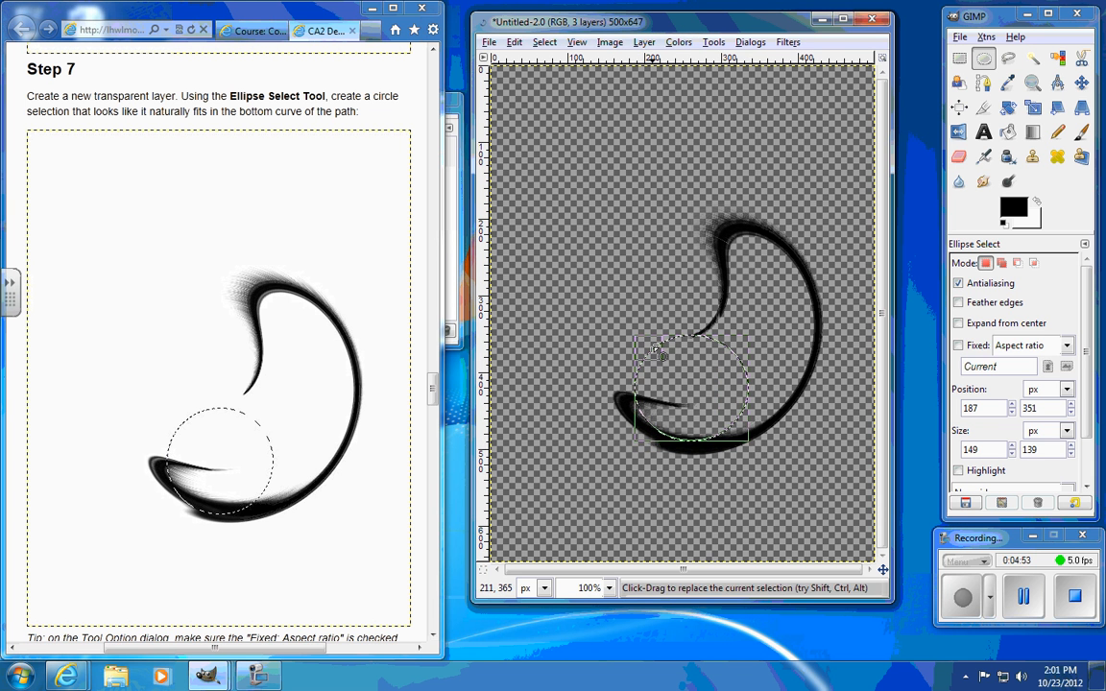
{"action": "left_click_drag", "start_coordinate": [642, 341], "coordinate": [640, 334]}
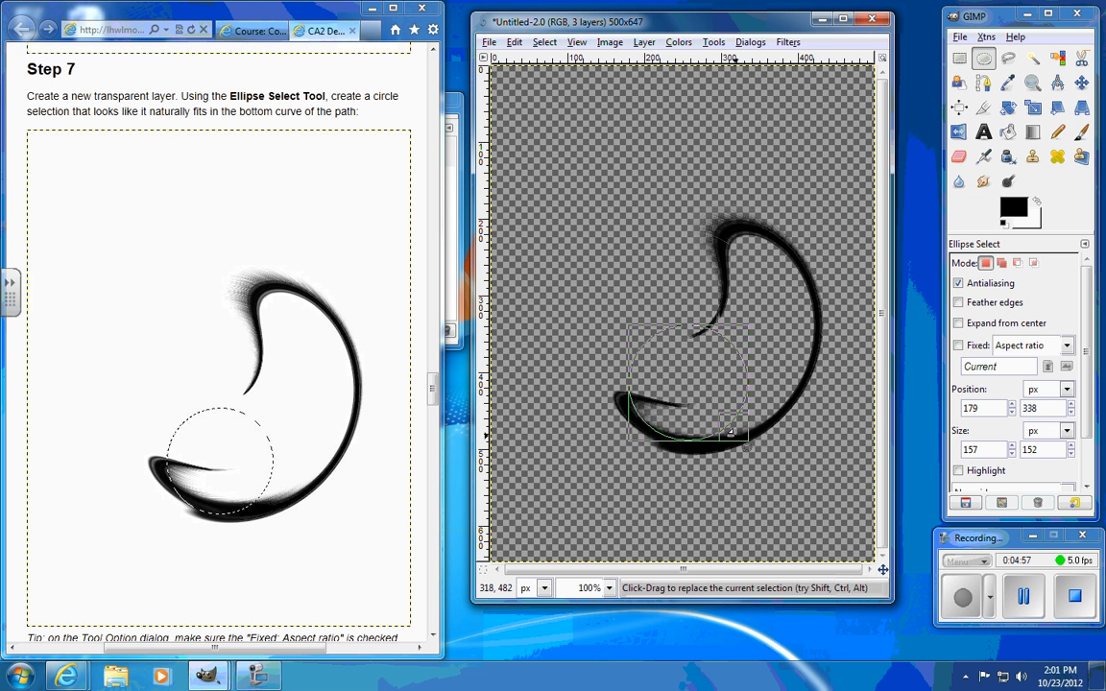
{"action": "left_click_drag", "start_coordinate": [734, 432], "coordinate": [739, 442]}
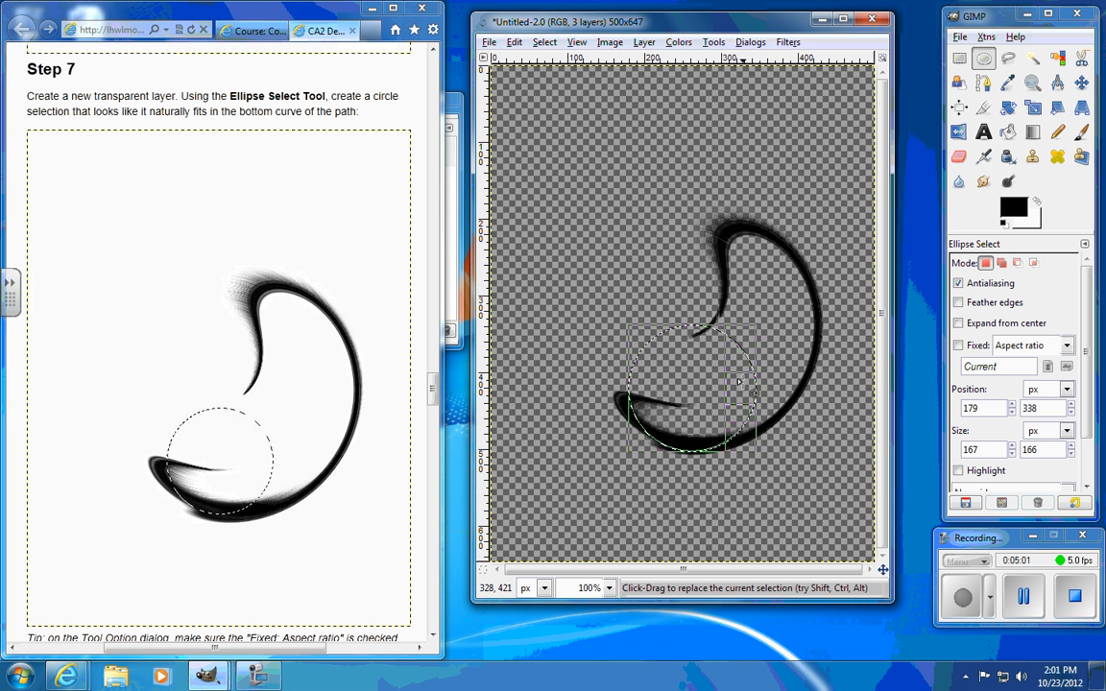
{"action": "left_click_drag", "start_coordinate": [751, 345], "coordinate": [739, 363]}
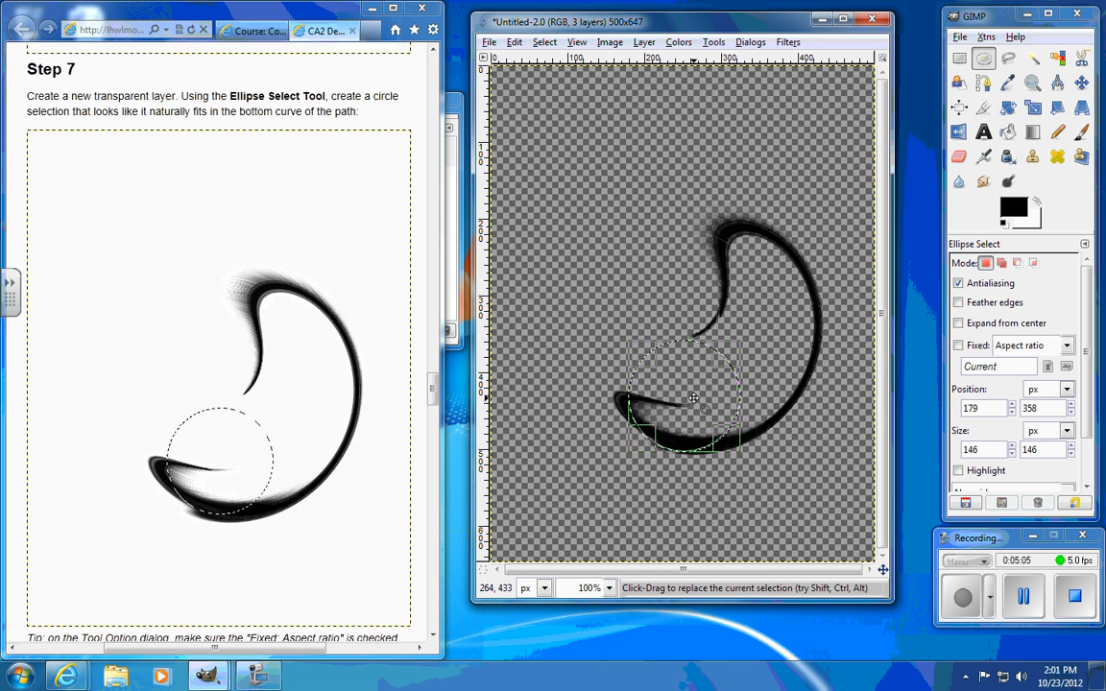
{"action": "left_click_drag", "start_coordinate": [692, 397], "coordinate": [699, 397]}
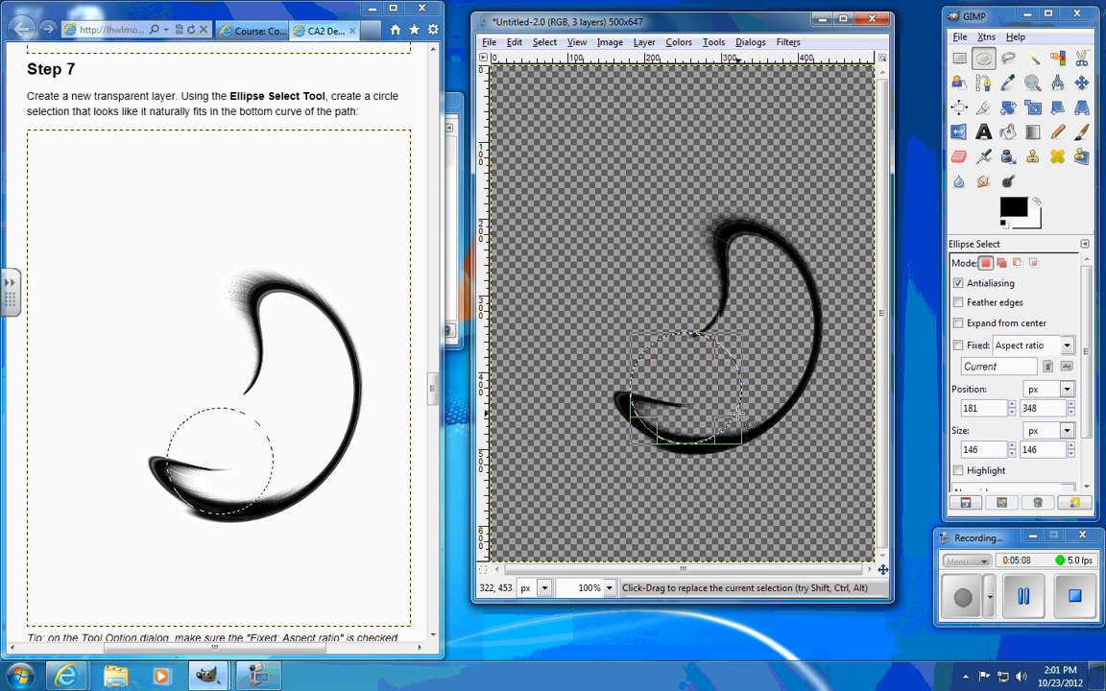
{"action": "left_click_drag", "start_coordinate": [725, 423], "coordinate": [740, 429]}
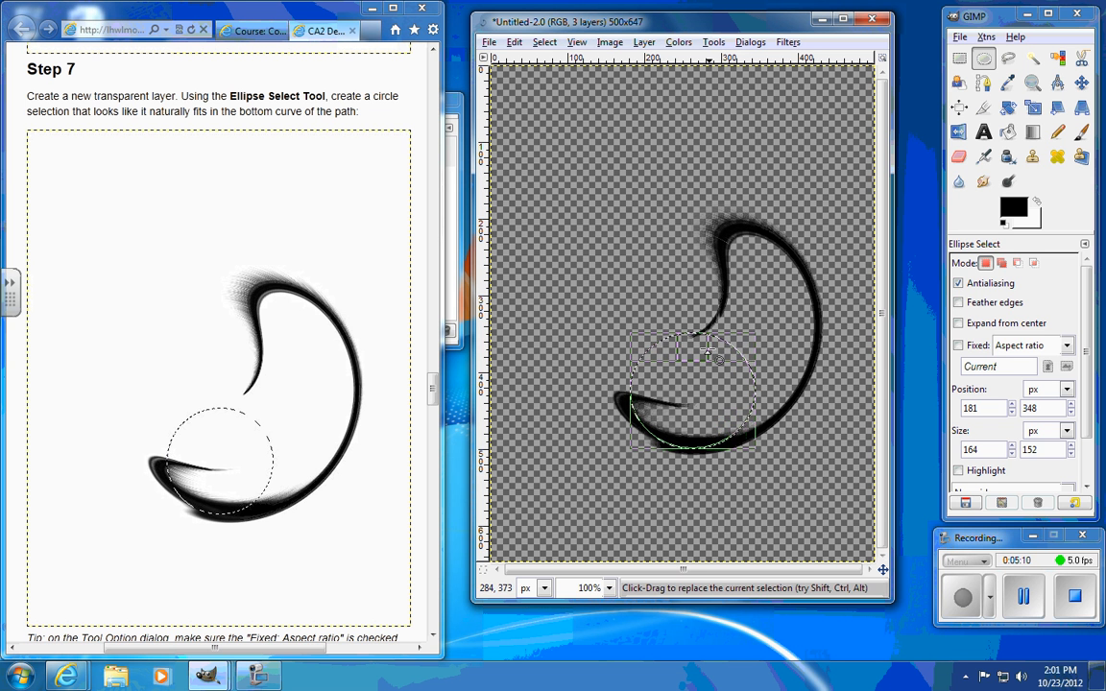
{"action": "left_click_drag", "start_coordinate": [729, 348], "coordinate": [725, 361]}
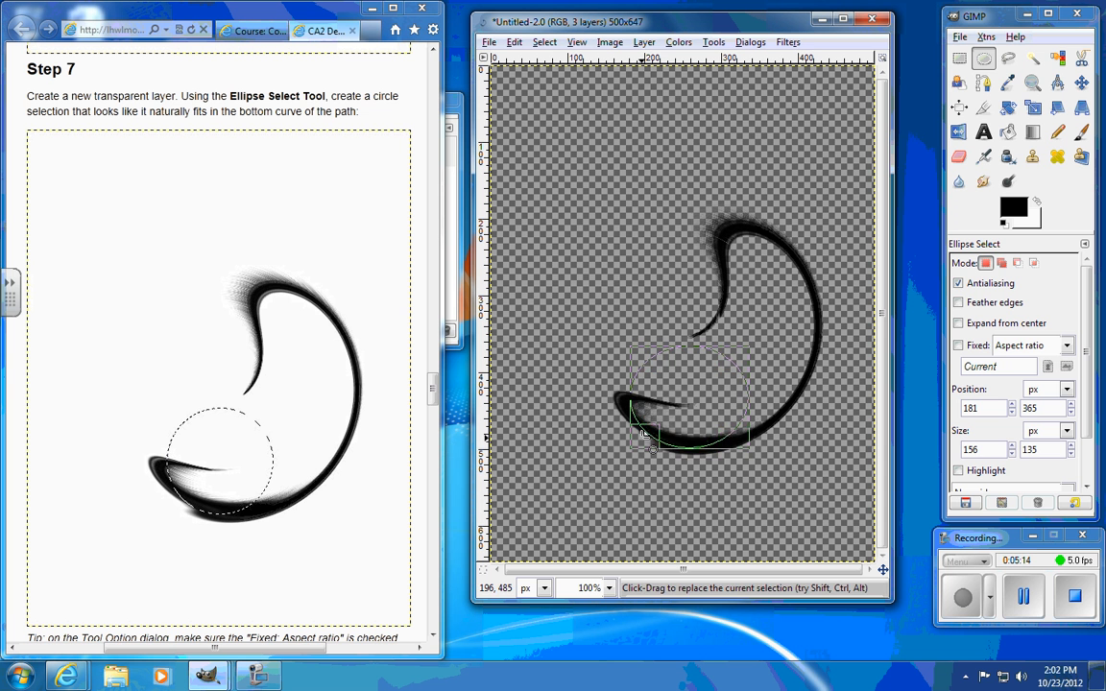
{"action": "left_click_drag", "start_coordinate": [644, 432], "coordinate": [656, 432]}
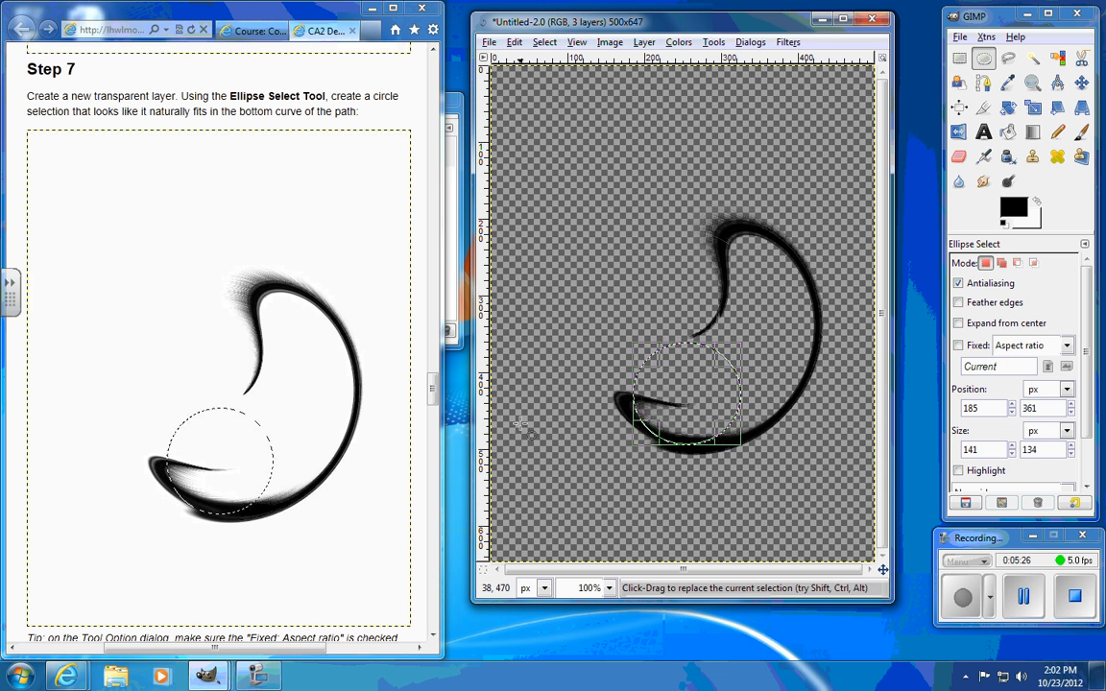
Enable the fixed aspect ratio for the Ellipse Select tool and shrink the selection to about 138 by 131 px.
{"action": "left_click_drag", "start_coordinate": [433, 392], "coordinate": [434, 410]}
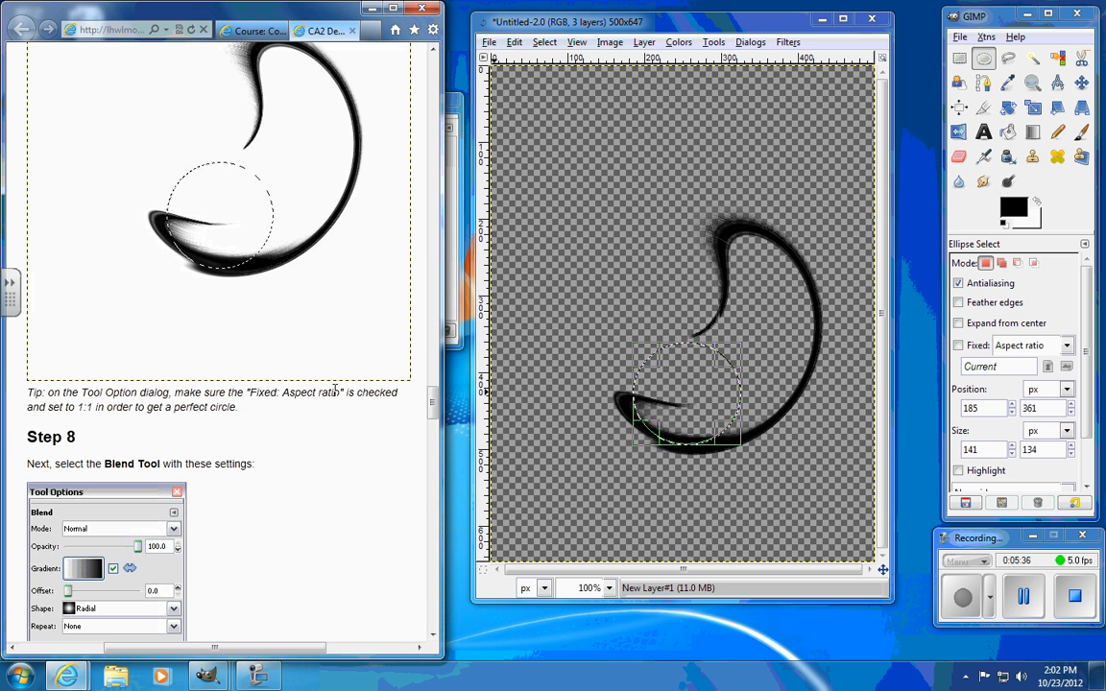
{"action": "left_click", "coordinate": [957, 347]}
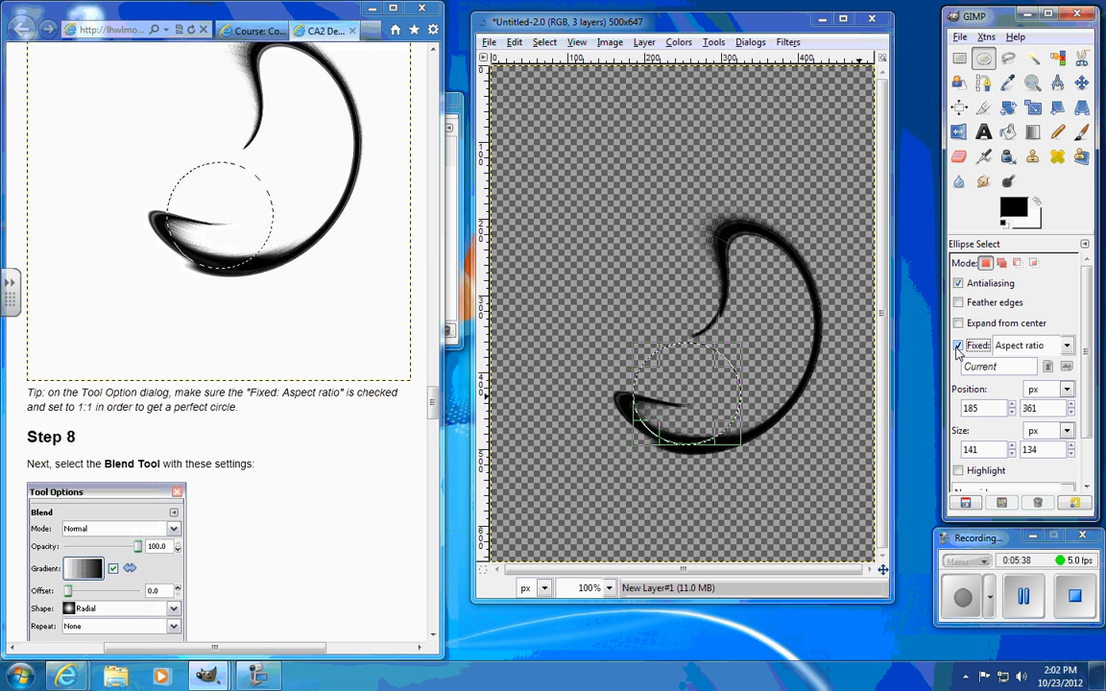
{"action": "left_click_drag", "start_coordinate": [725, 362], "coordinate": [718, 362]}
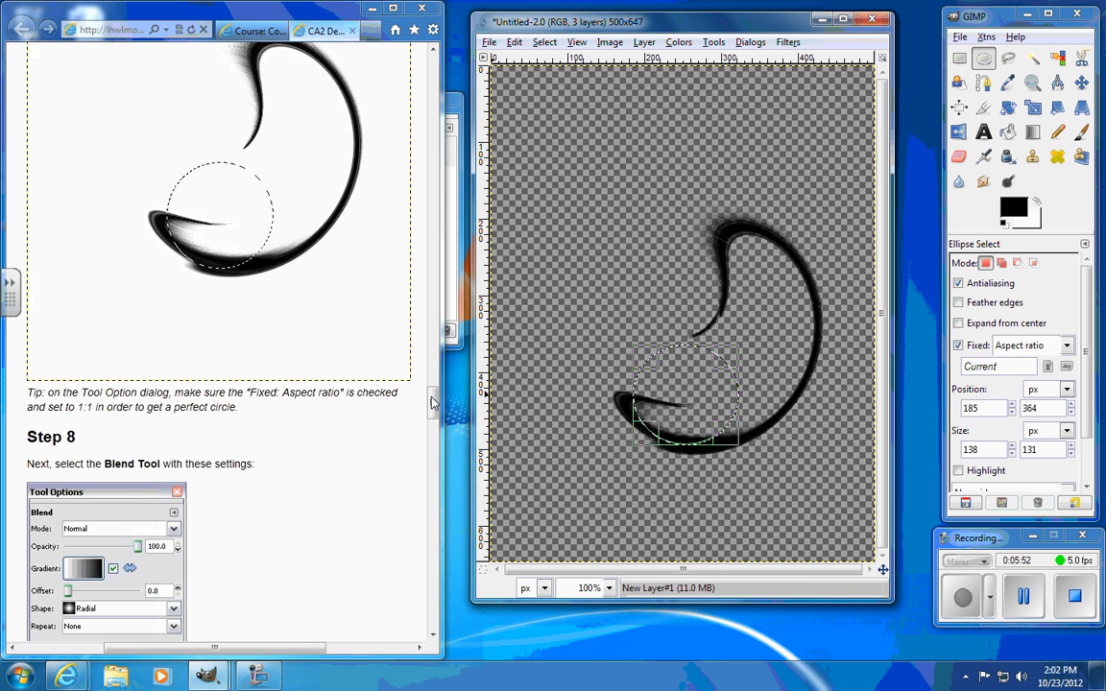
Bring up the tutorial's Step 8 settings, switch to the Blend tool and set its gradient shape to Radial.
{"action": "scroll", "coordinate": [389, 365], "scroll_direction": "down", "scroll_amount": 3}
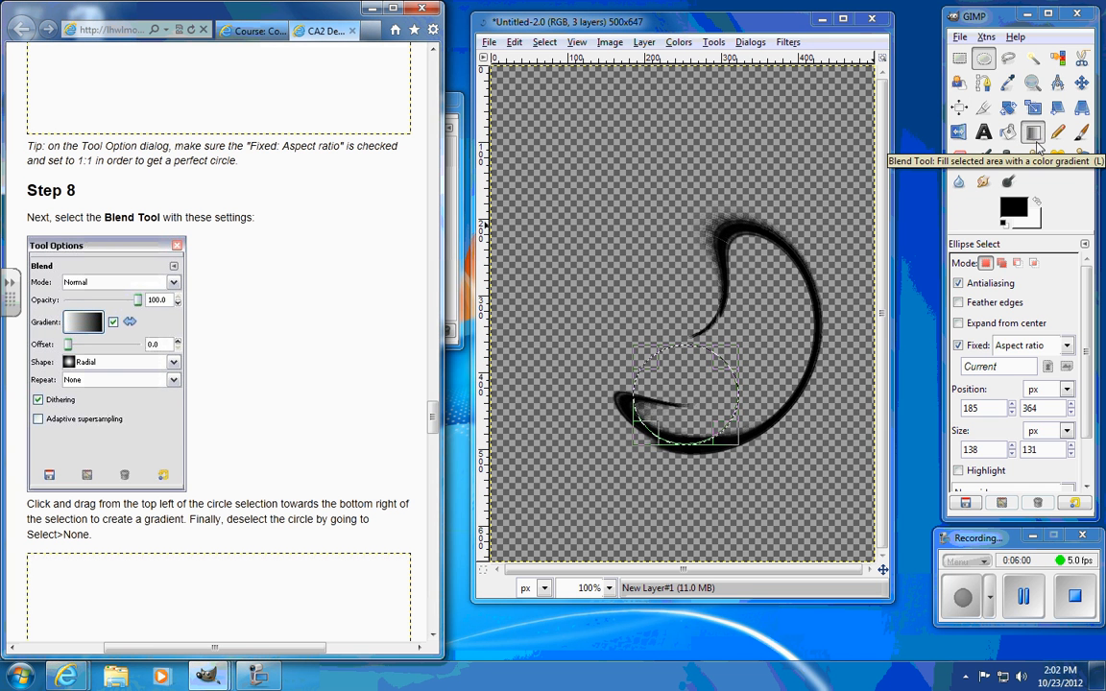
{"action": "left_click", "coordinate": [1033, 138]}
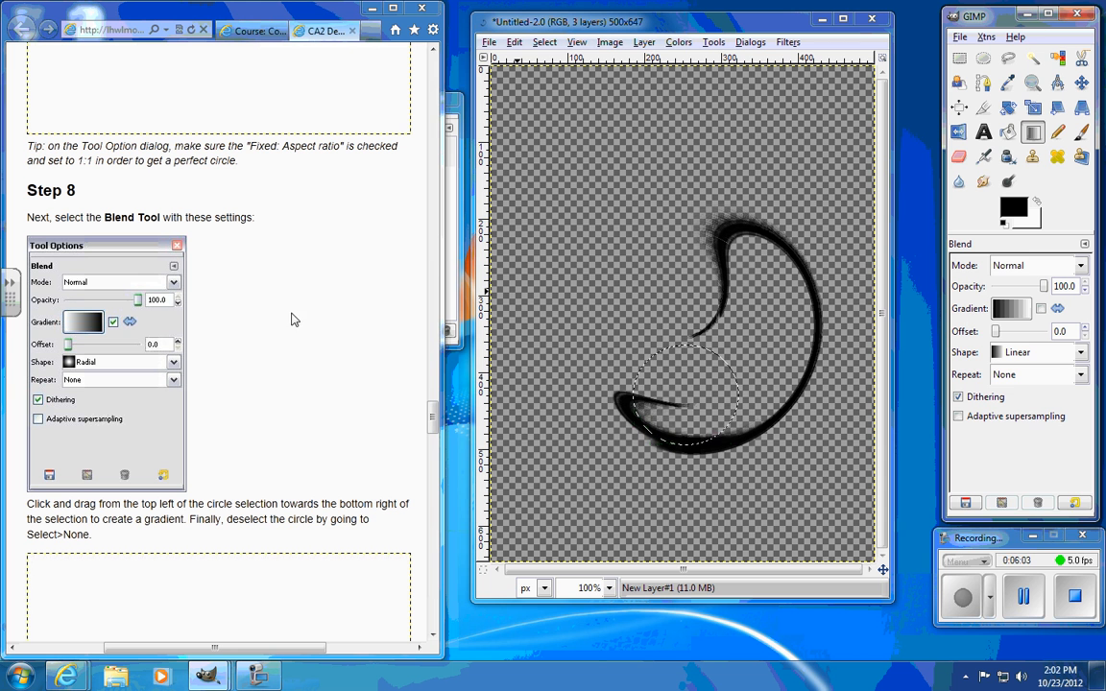
{"action": "left_click", "coordinate": [1046, 352]}
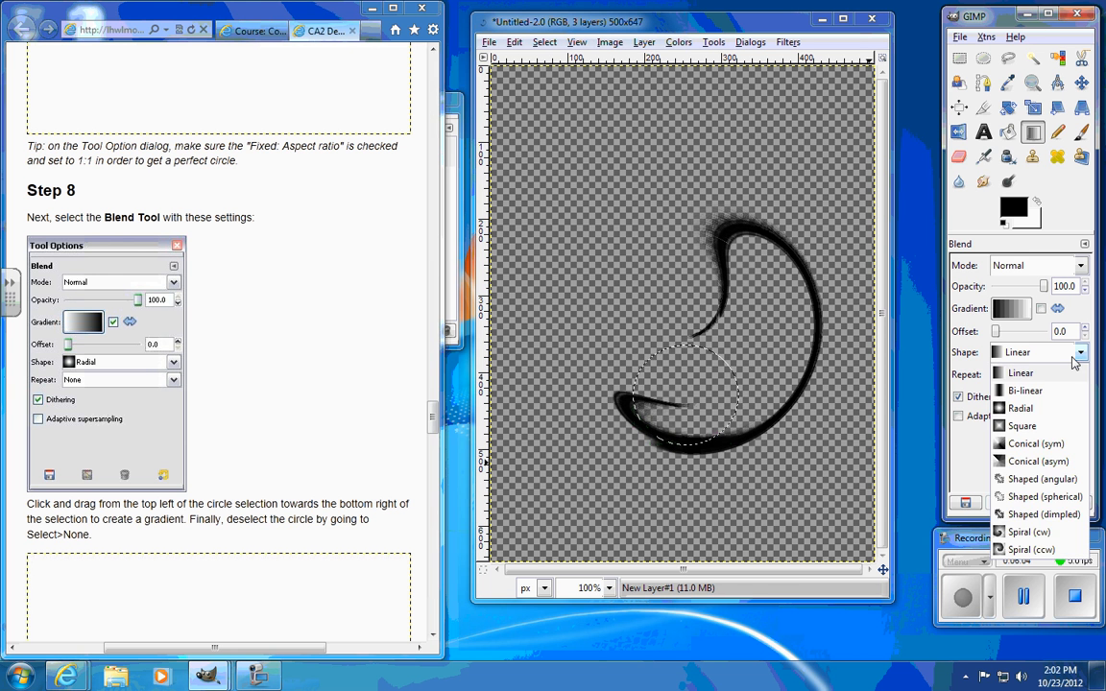
{"action": "left_click", "coordinate": [1020, 408]}
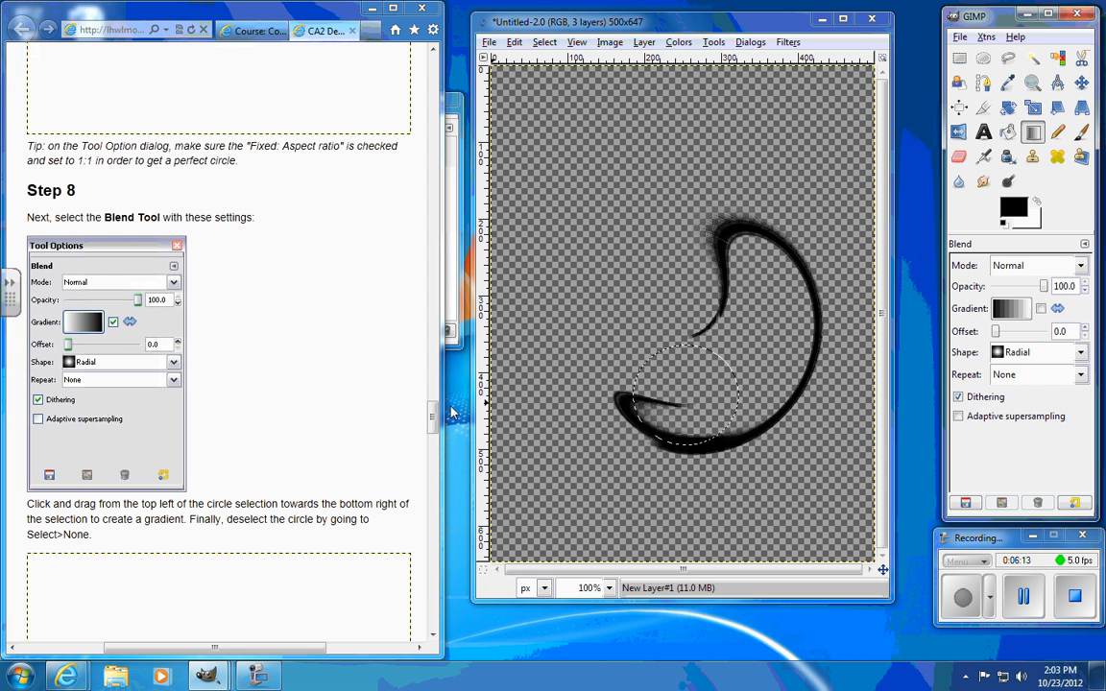
Apply the radial gradient across the circle selection from its upper left to its lower right and check the tutorial's Step 9.
{"action": "left_click_drag", "start_coordinate": [433, 414], "coordinate": [437, 439]}
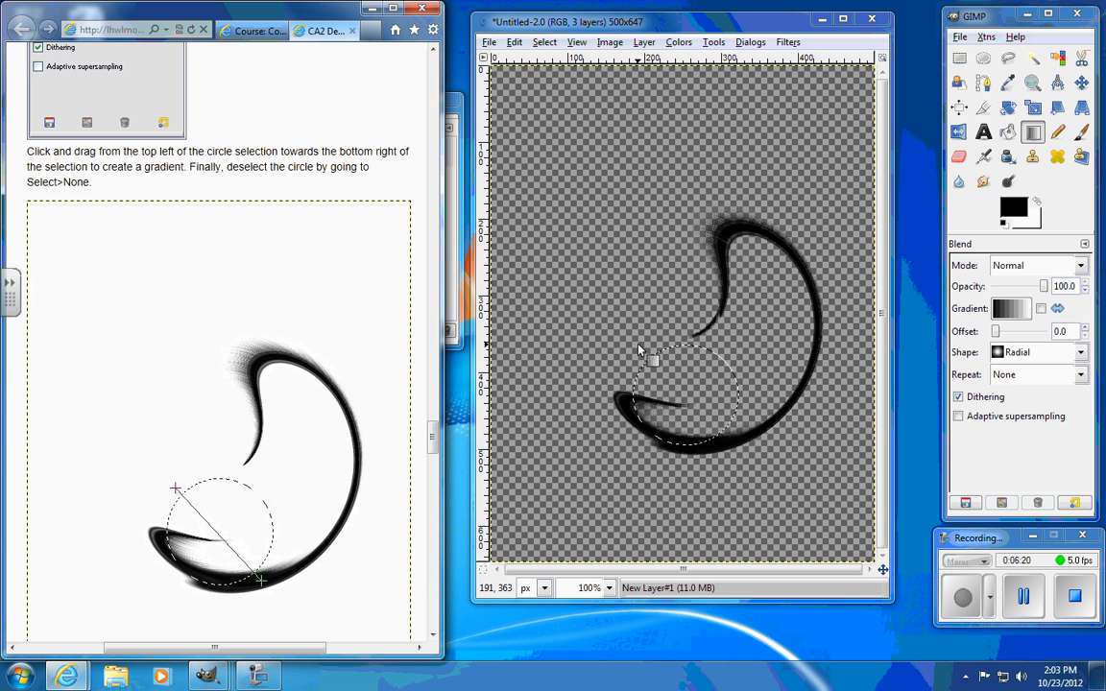
{"action": "left_click_drag", "start_coordinate": [640, 350], "coordinate": [738, 446]}
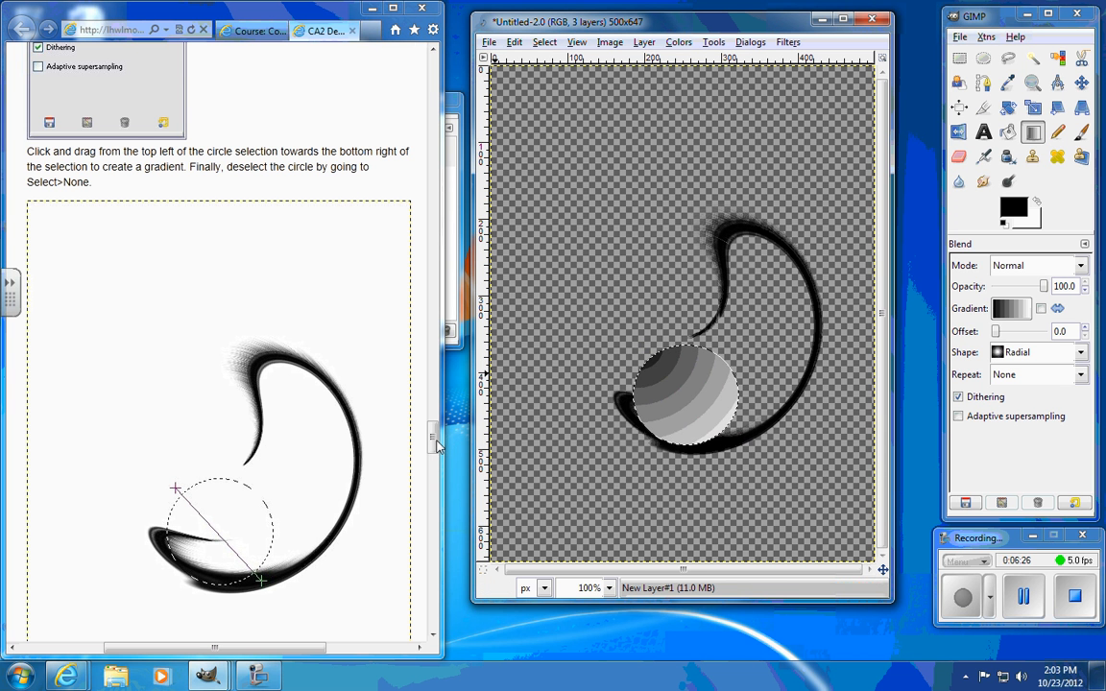
{"action": "left_click_drag", "start_coordinate": [433, 449], "coordinate": [452, 464]}
{"action": "scroll", "coordinate": [436, 441], "scroll_direction": "down", "scroll_amount": 1}
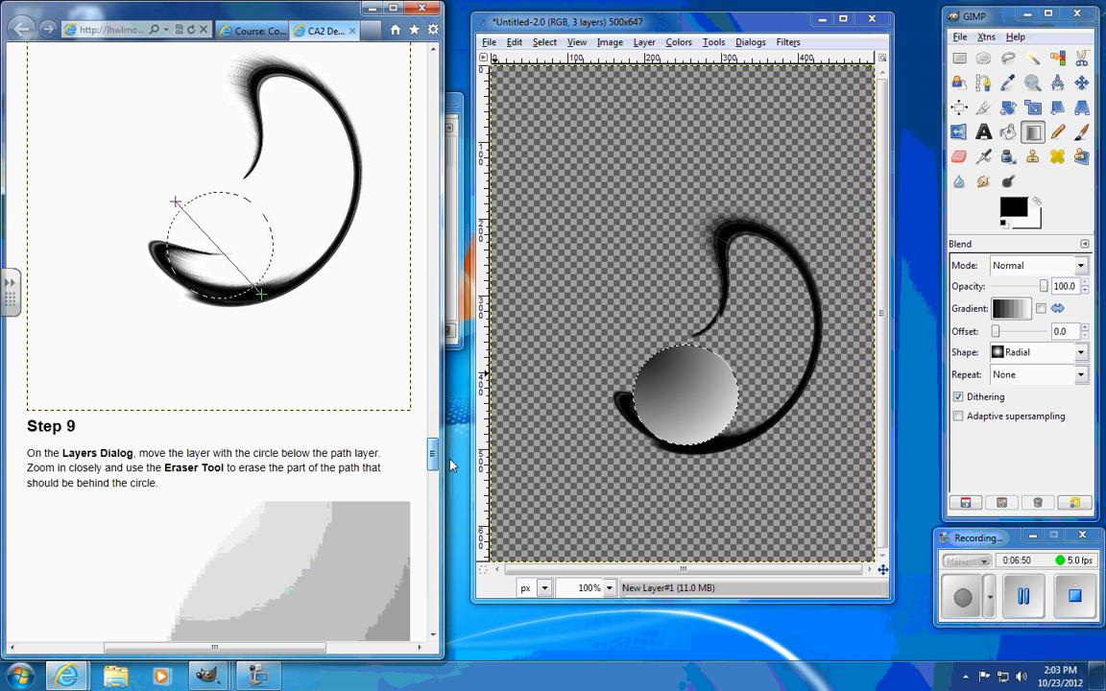
Refill the circle selection with the reversed radial gradient from upper left to lower right and clear the selection.
{"action": "left_click", "coordinate": [1040, 309]}
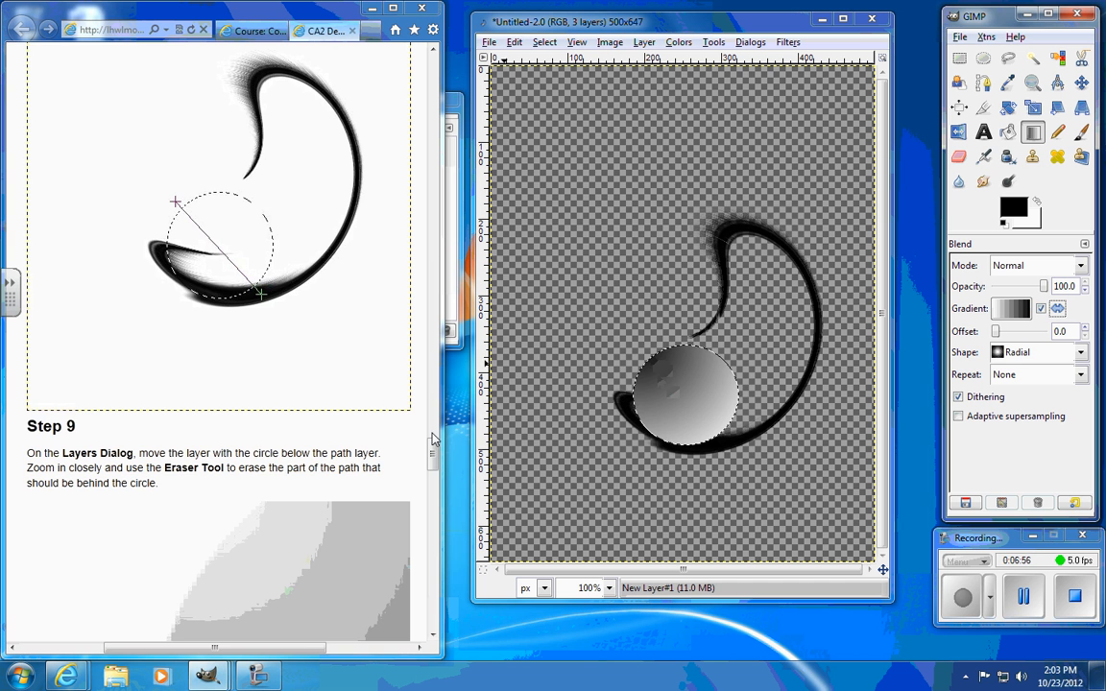
{"action": "scroll", "coordinate": [400, 384], "scroll_direction": "up", "scroll_amount": 5}
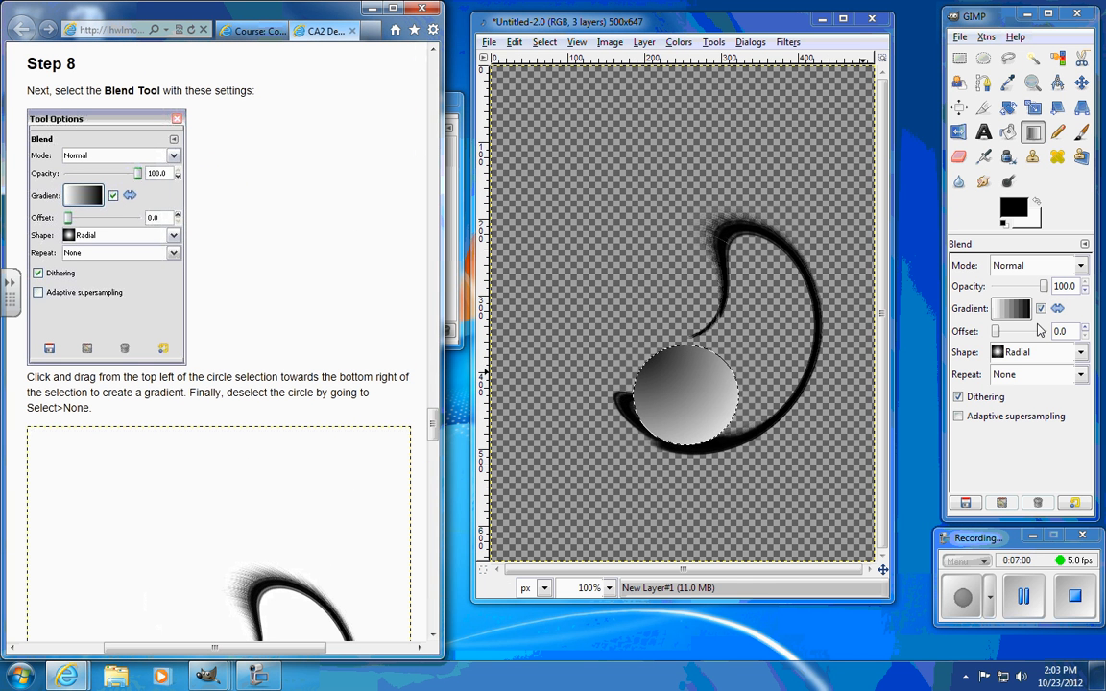
{"action": "left_click_drag", "start_coordinate": [711, 401], "coordinate": [730, 446]}
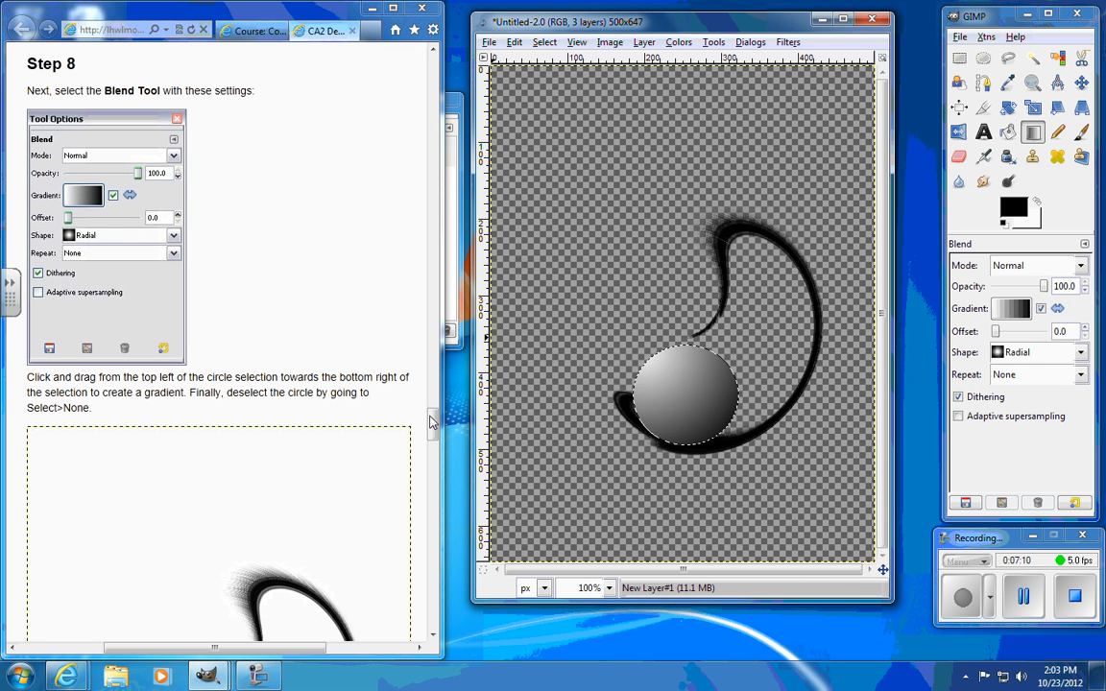
{"action": "left_click", "coordinate": [544, 42]}
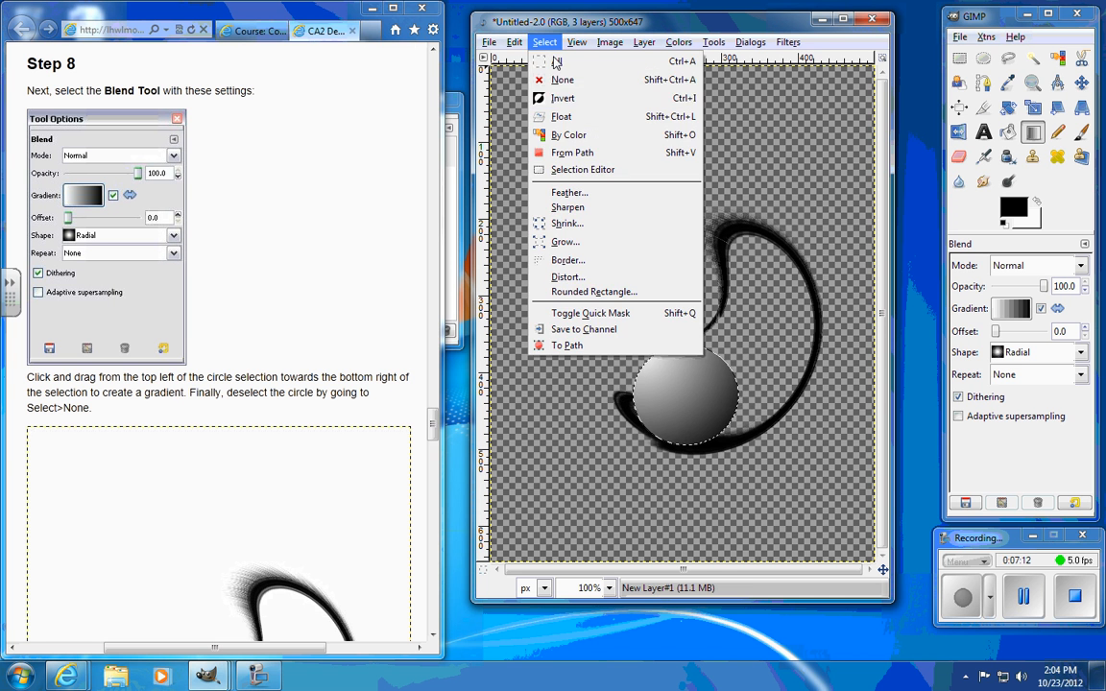
{"action": "left_click", "coordinate": [552, 81]}
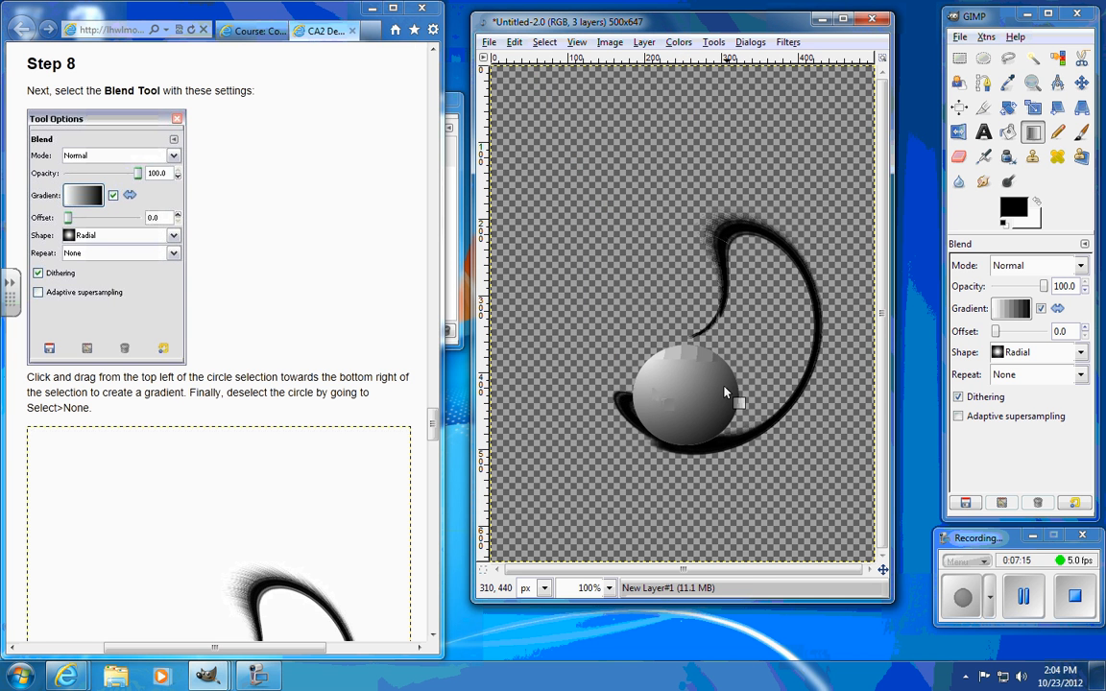
Following the tutorial's Step 9, move the circle's layer, New Layer#1, below the stroke's layer, New Layer.
{"action": "left_click_drag", "start_coordinate": [437, 425], "coordinate": [442, 474]}
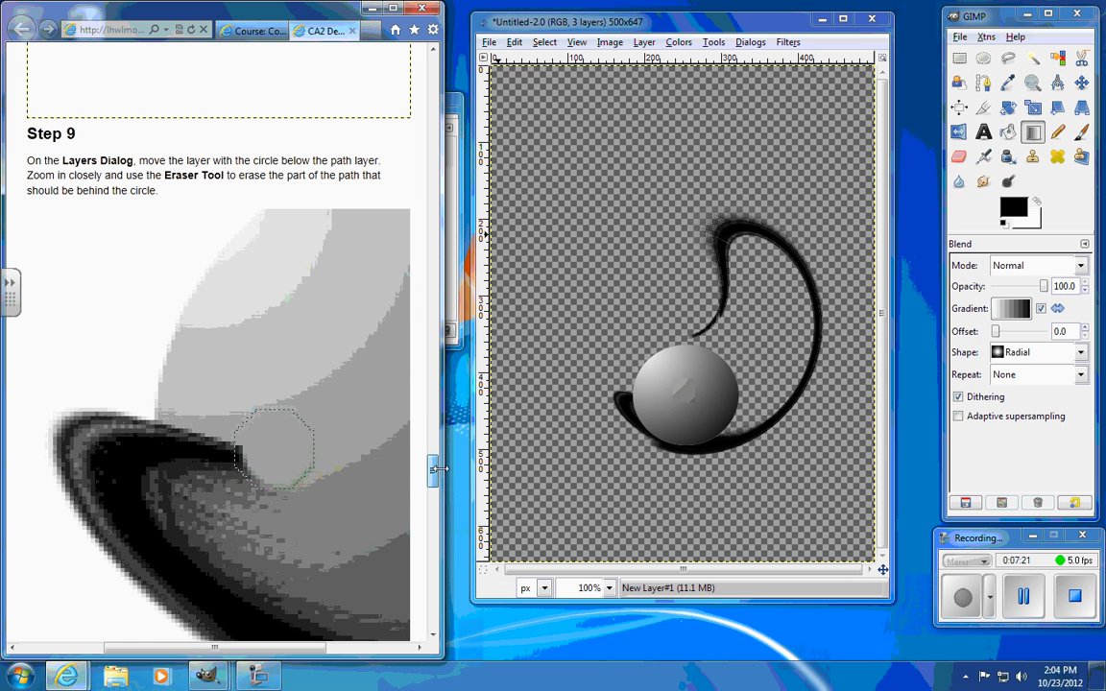
{"action": "left_click", "coordinate": [457, 207]}
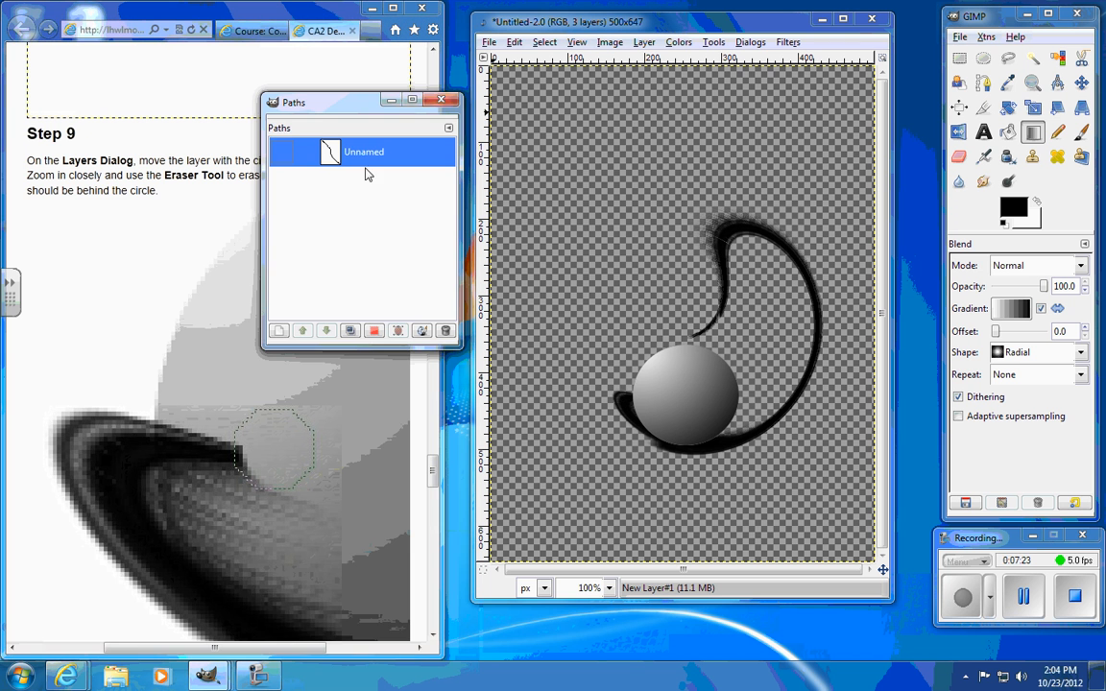
{"action": "mouse_move", "coordinate": [207, 675]}
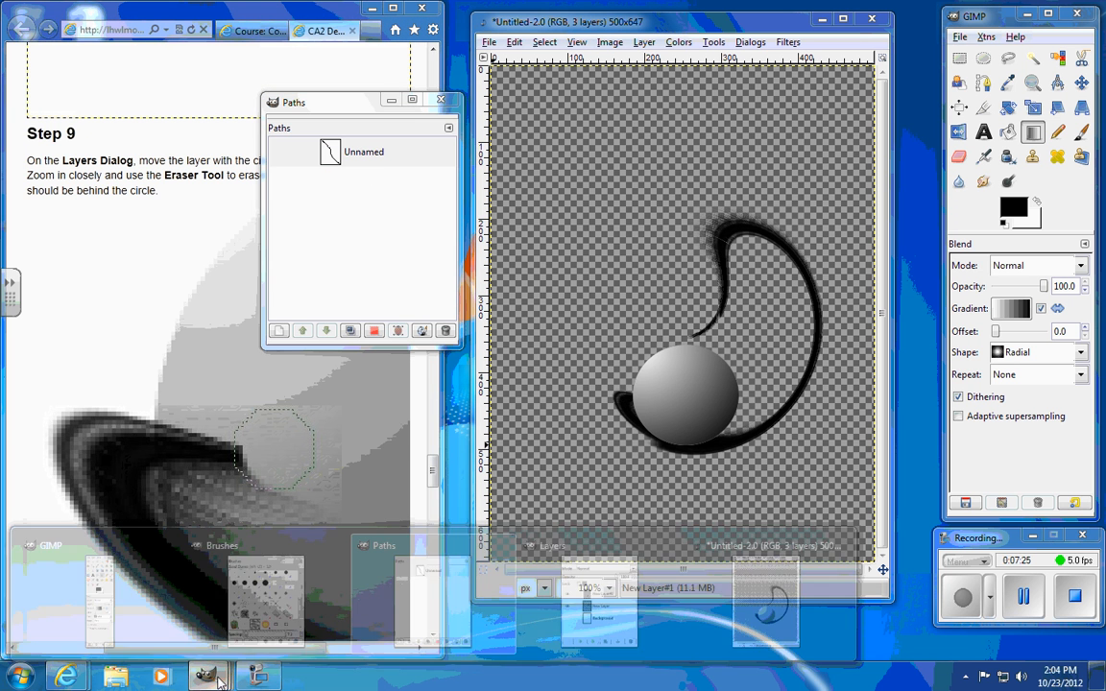
{"action": "left_click", "coordinate": [575, 601]}
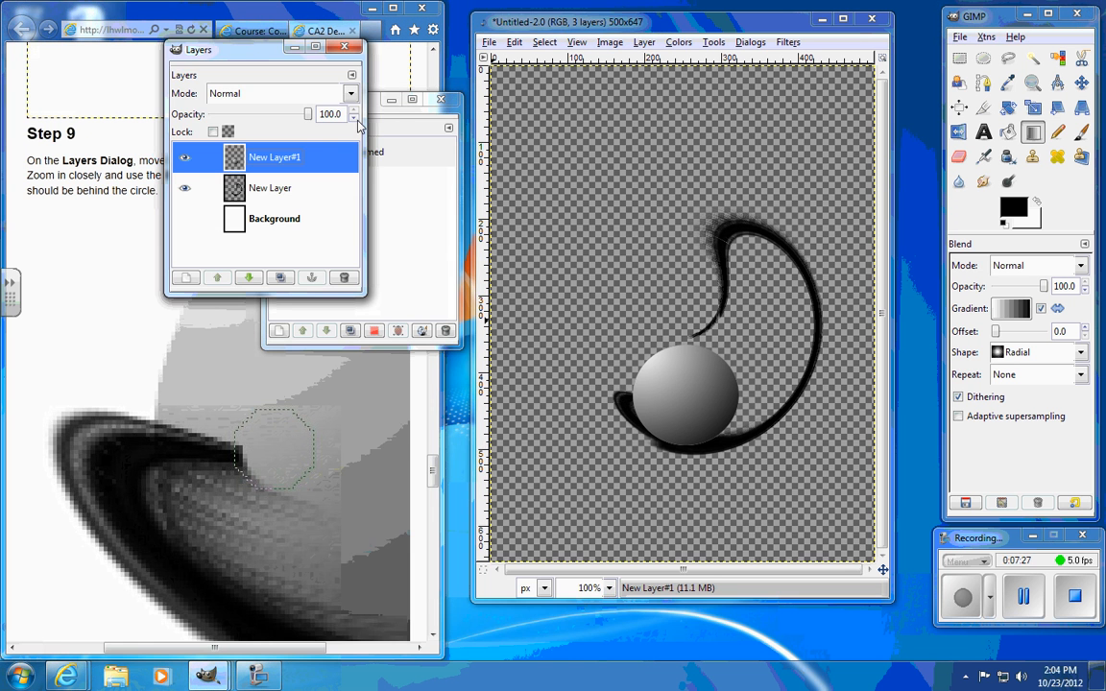
{"action": "left_click_drag", "start_coordinate": [260, 52], "coordinate": [354, 369]}
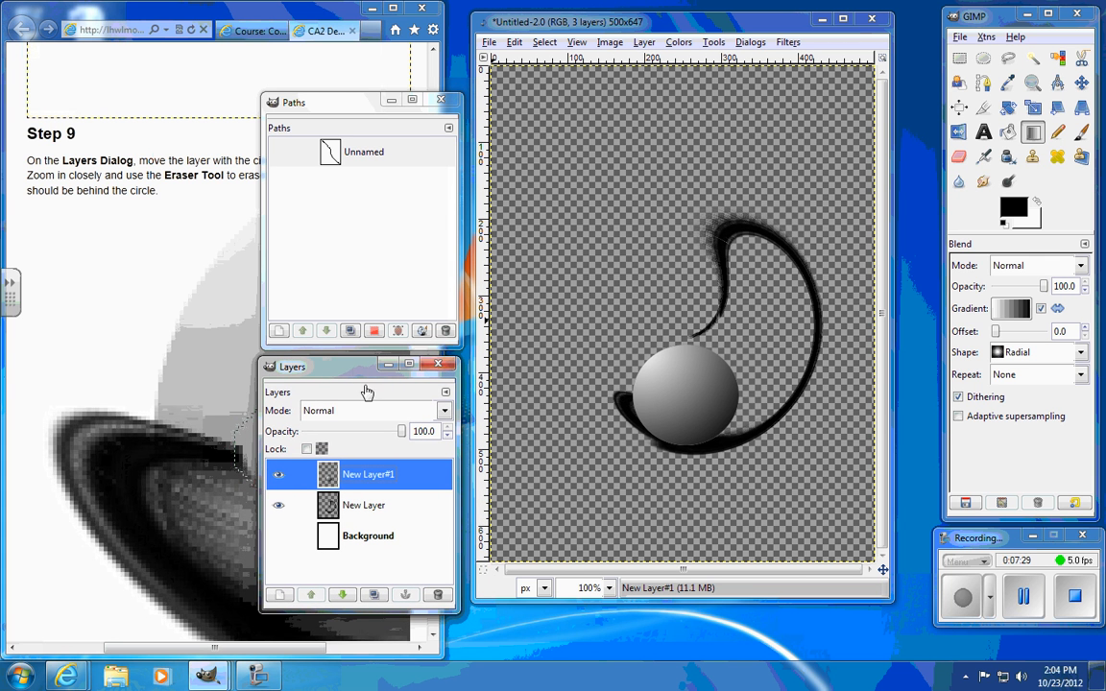
{"action": "left_click", "coordinate": [349, 596]}
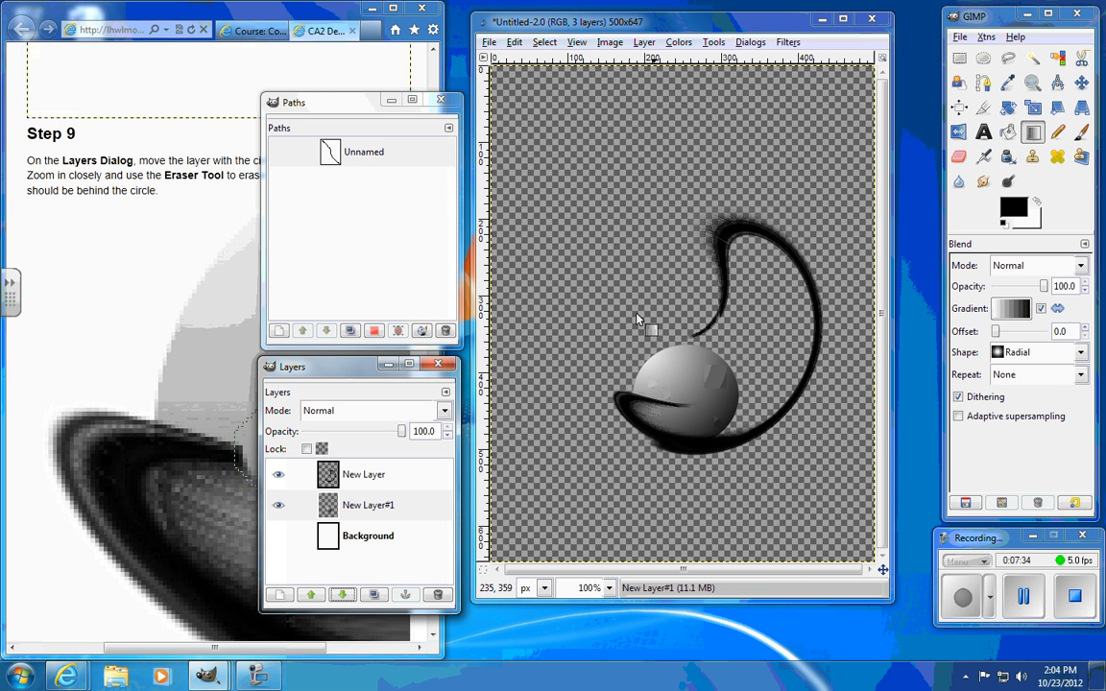
{"action": "left_click", "coordinate": [185, 291]}
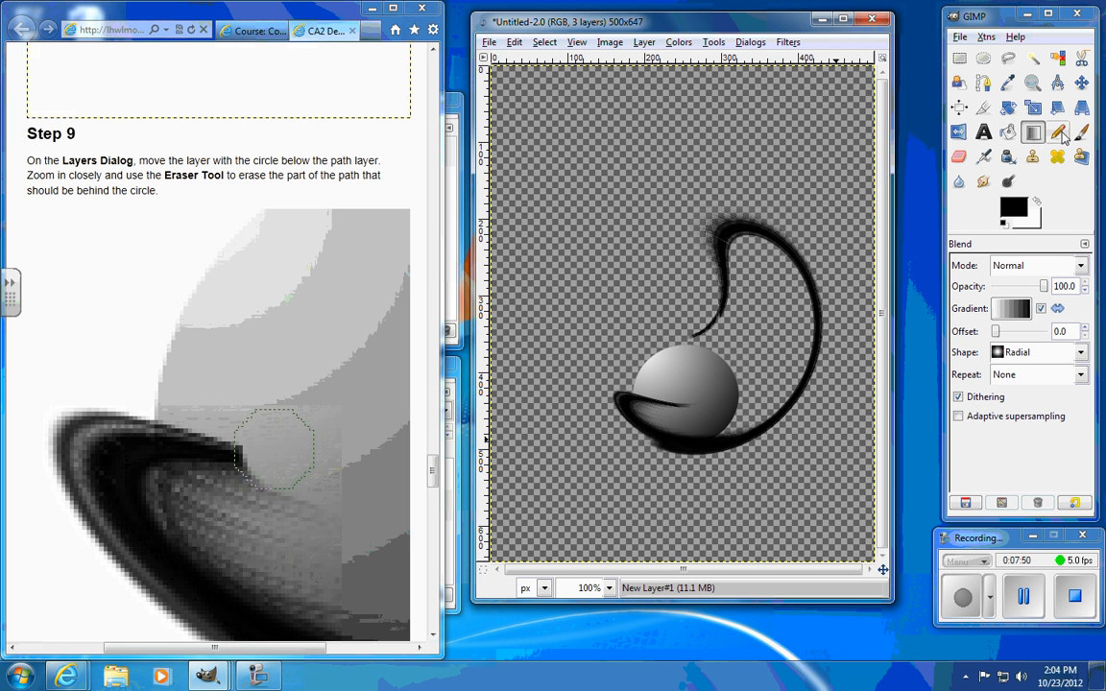
Make the stroke's layer, New Layer, active and set up the Eraser tool with the Circle (17) brush.
{"action": "left_click", "coordinate": [1031, 83]}
{"action": "left_click_drag", "start_coordinate": [660, 390], "coordinate": [704, 436]}
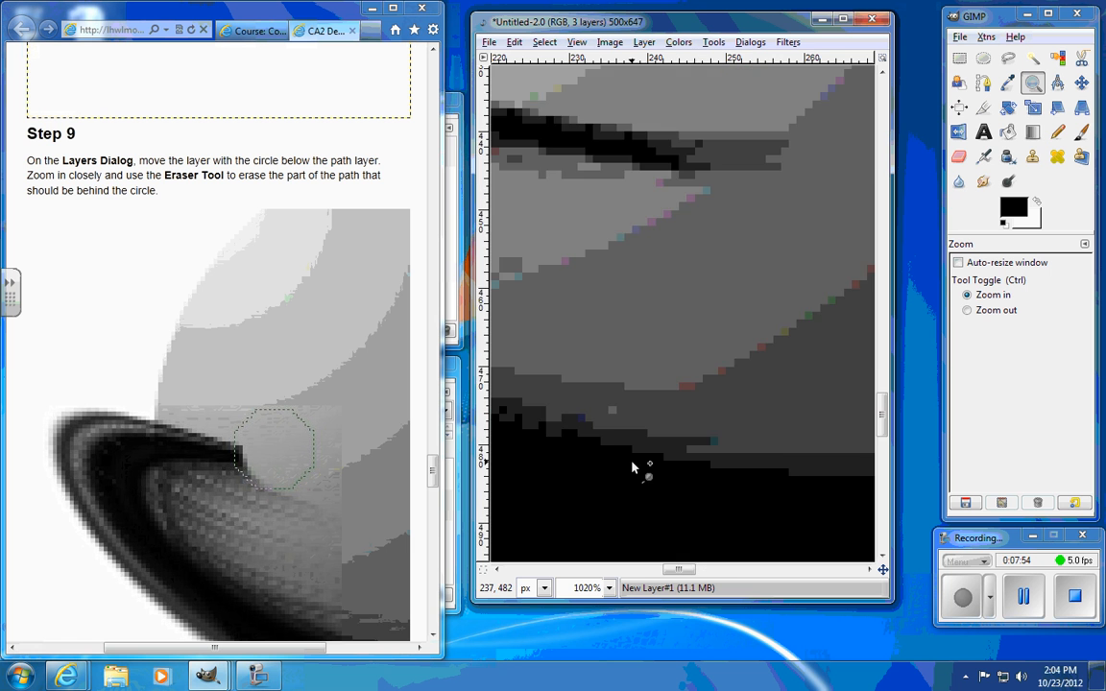
{"action": "scroll", "coordinate": [631, 465], "scroll_direction": "up", "scroll_amount": 2}
{"action": "scroll", "coordinate": [631, 465], "scroll_direction": "down", "scroll_amount": 3}
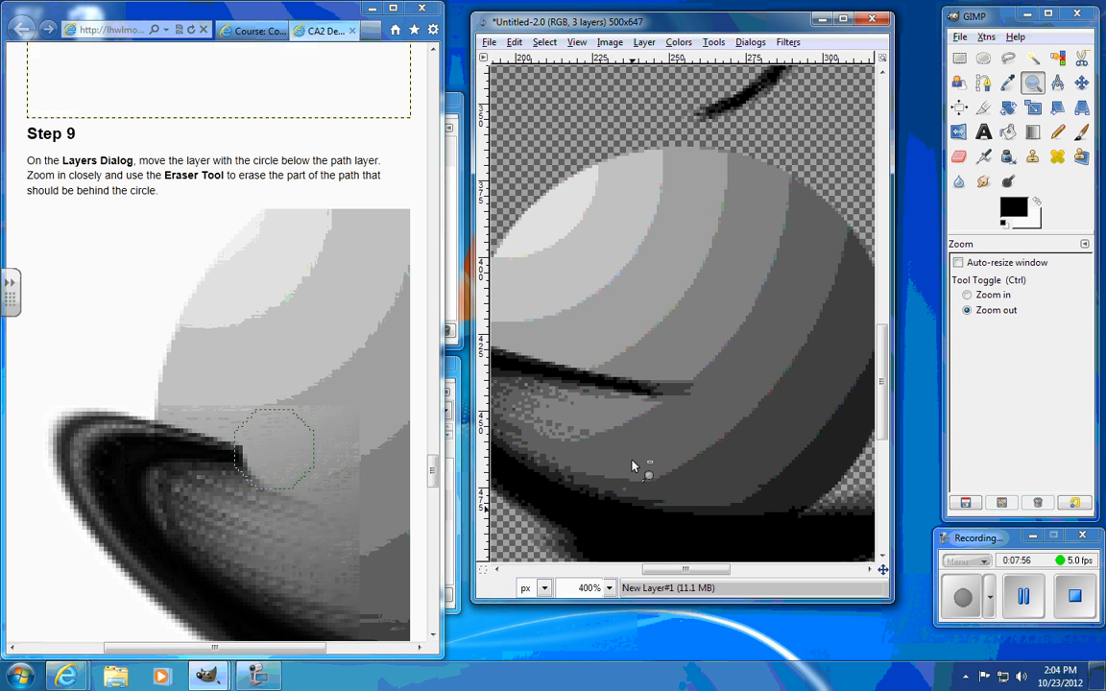
{"action": "scroll", "coordinate": [631, 465], "scroll_direction": "up", "scroll_amount": 1}
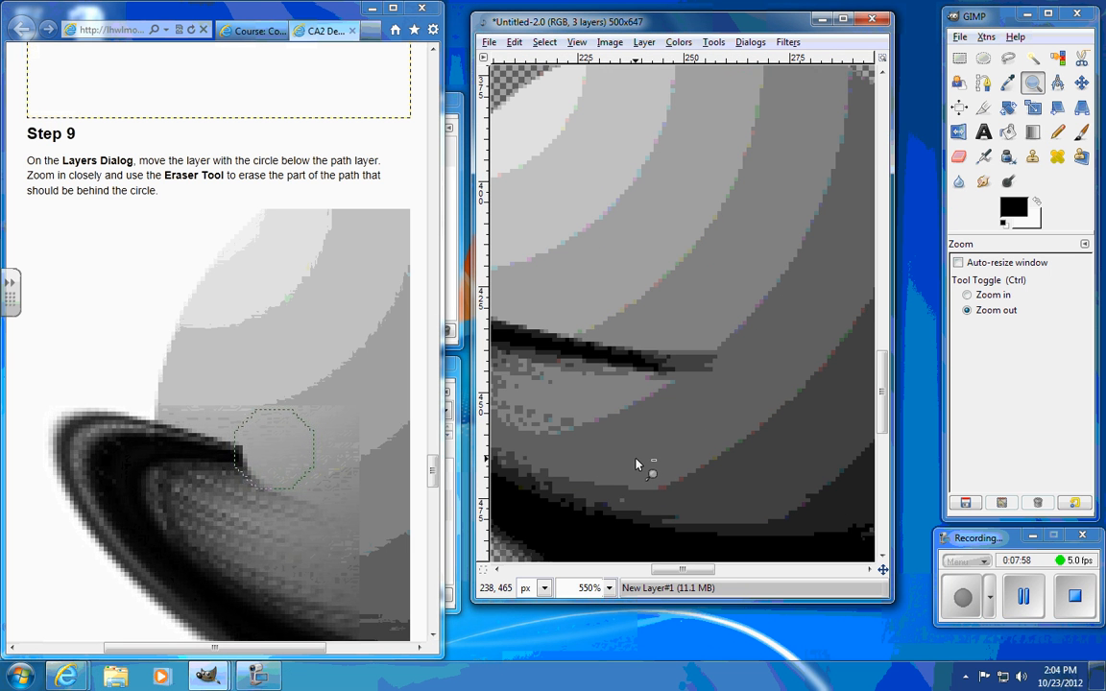
{"action": "scroll", "coordinate": [661, 453], "scroll_direction": "down", "scroll_amount": 1}
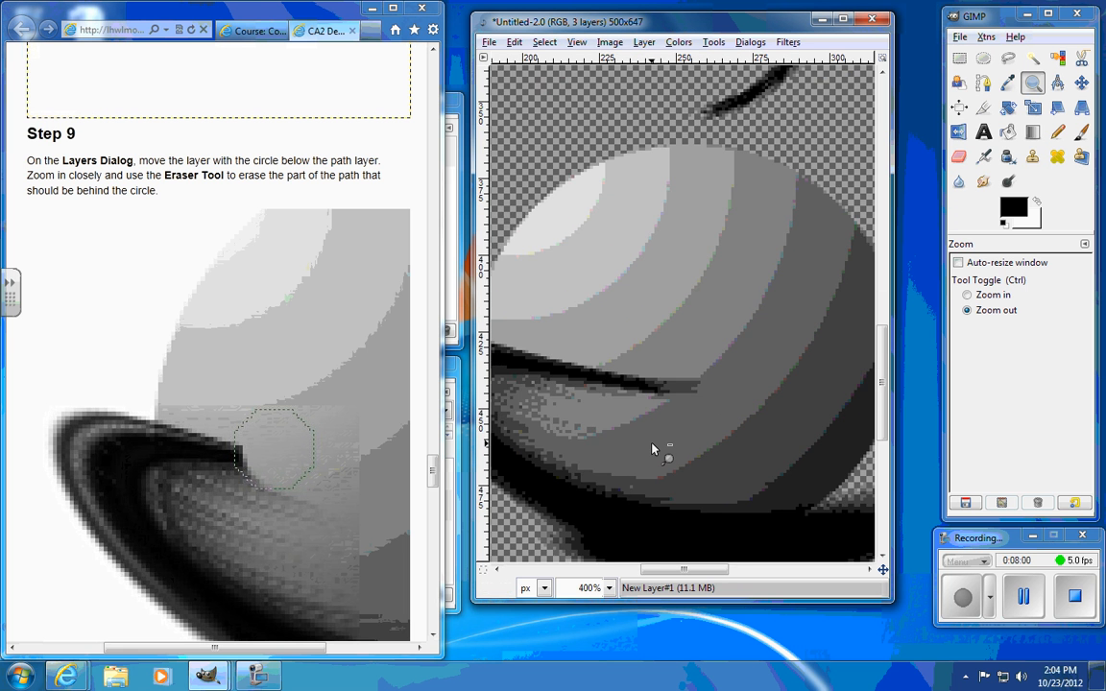
{"action": "scroll", "coordinate": [650, 448], "scroll_direction": "down", "scroll_amount": 1}
{"action": "scroll", "coordinate": [650, 448], "scroll_direction": "up", "scroll_amount": 1}
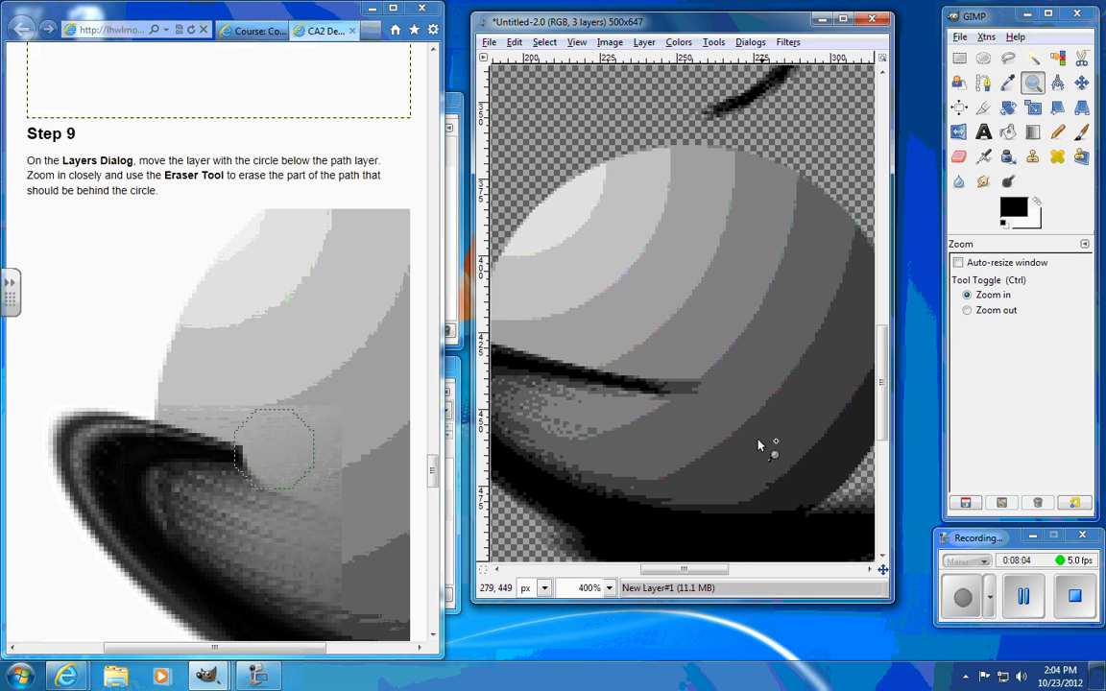
{"action": "left_click", "coordinate": [958, 156]}
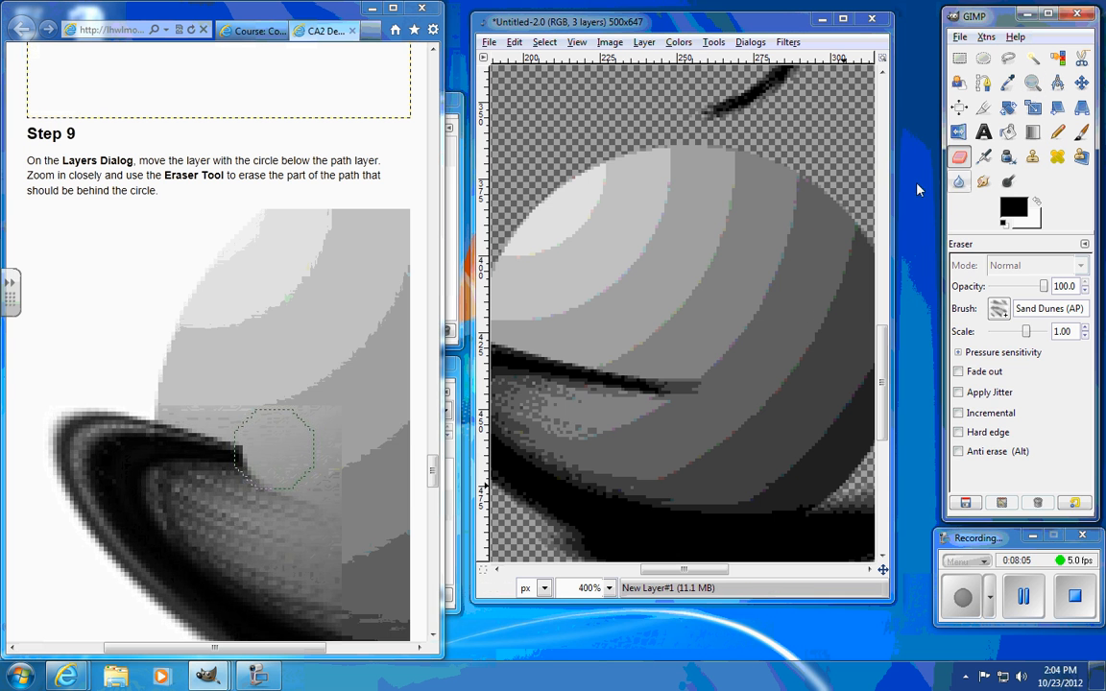
{"action": "left_click", "coordinate": [451, 523]}
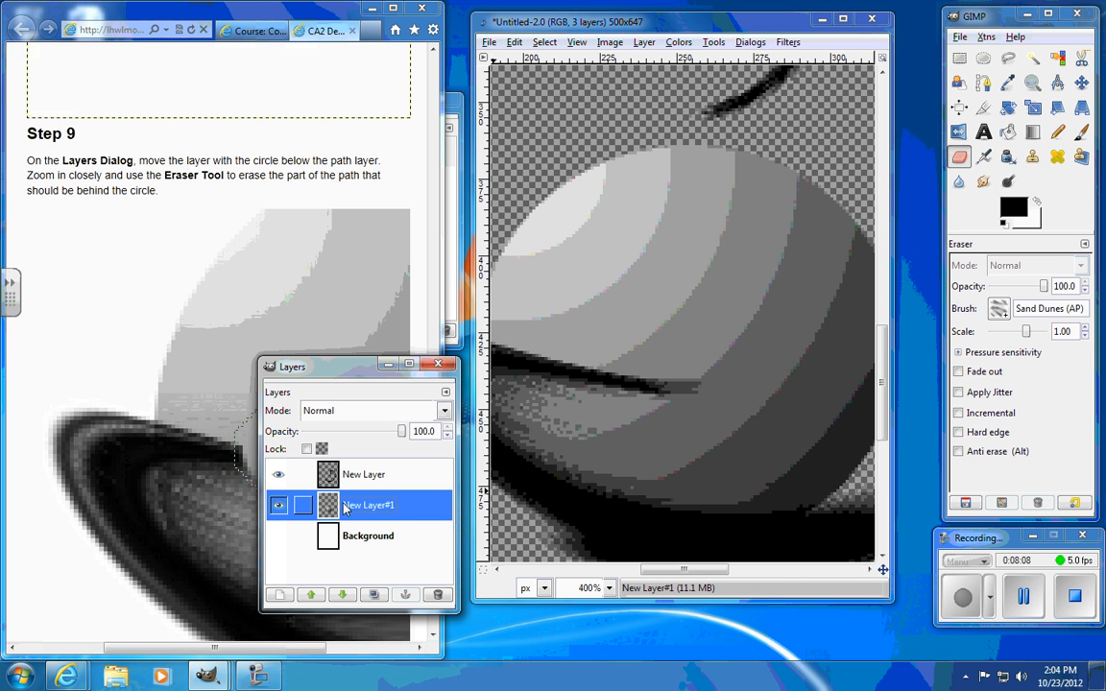
{"action": "left_click", "coordinate": [309, 480]}
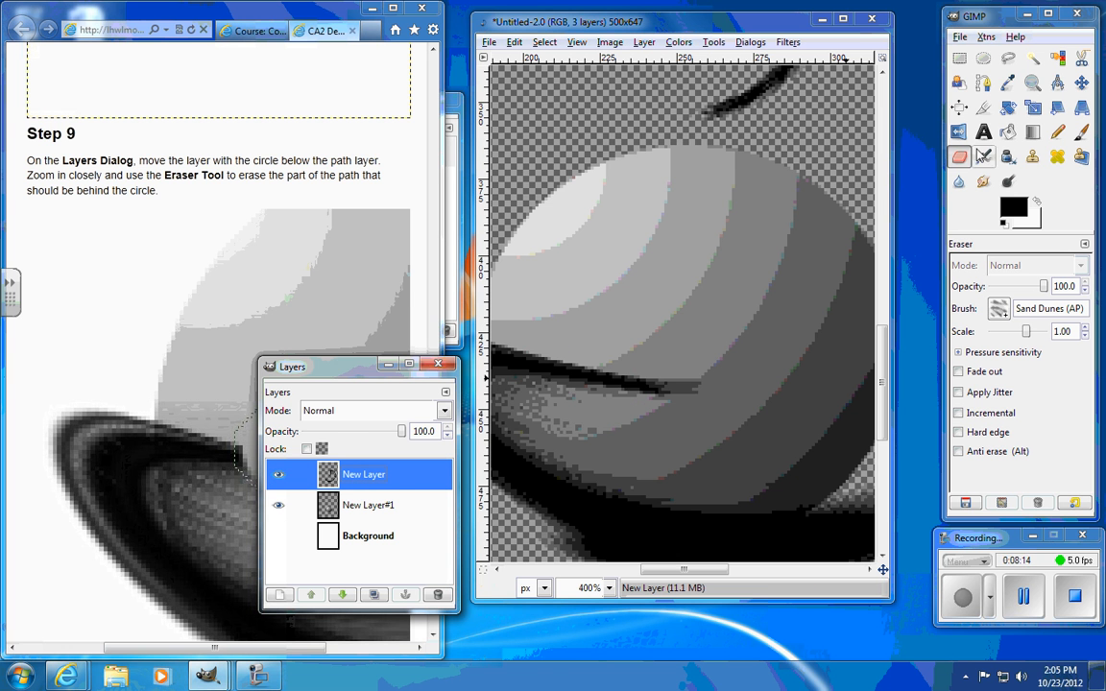
{"action": "left_click", "coordinate": [969, 154]}
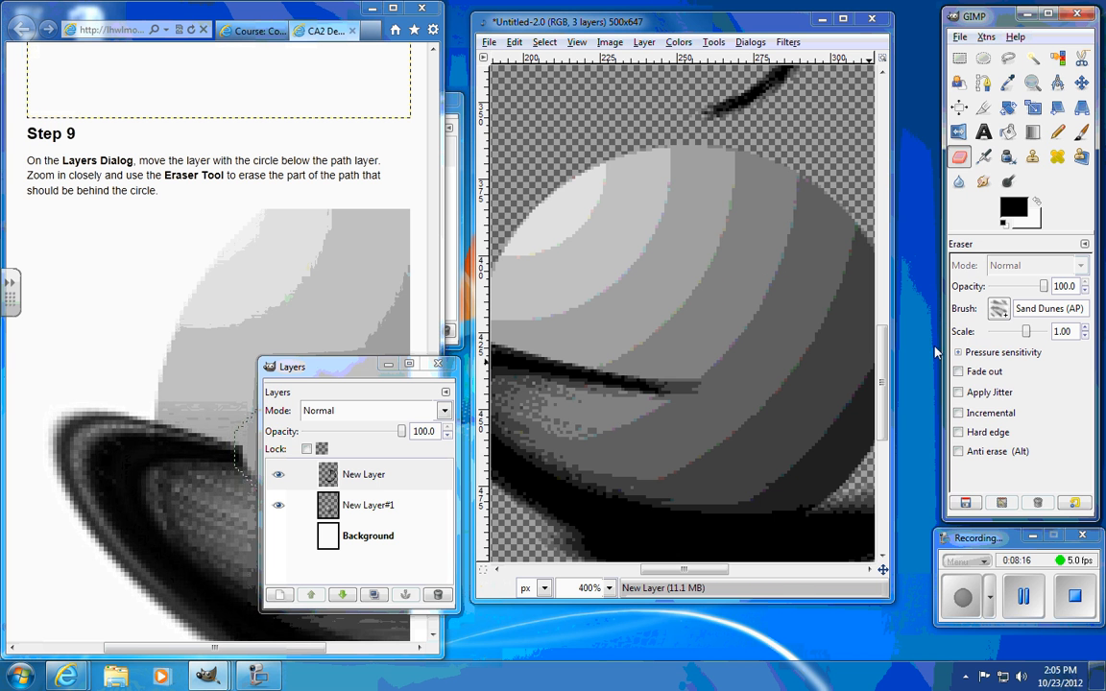
{"action": "left_click", "coordinate": [998, 309]}
{"action": "left_click", "coordinate": [933, 374]}
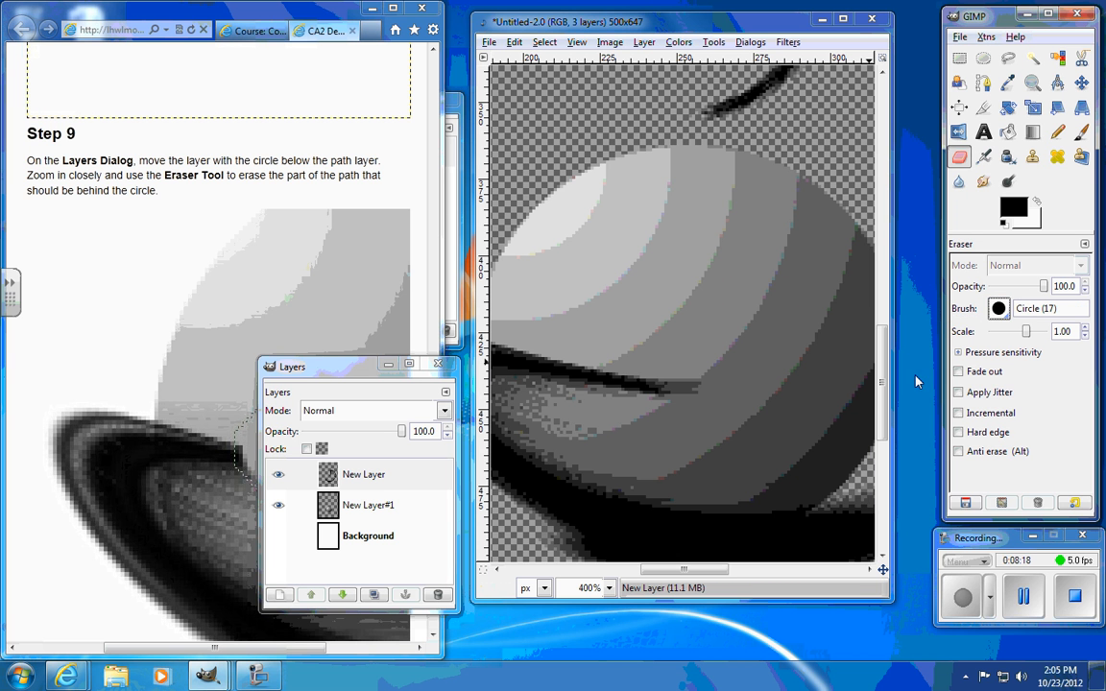
Erase the part of the stroke's inner tip that crosses the circle, back to the circle's left edge.
{"action": "left_click_drag", "start_coordinate": [567, 365], "coordinate": [590, 386]}
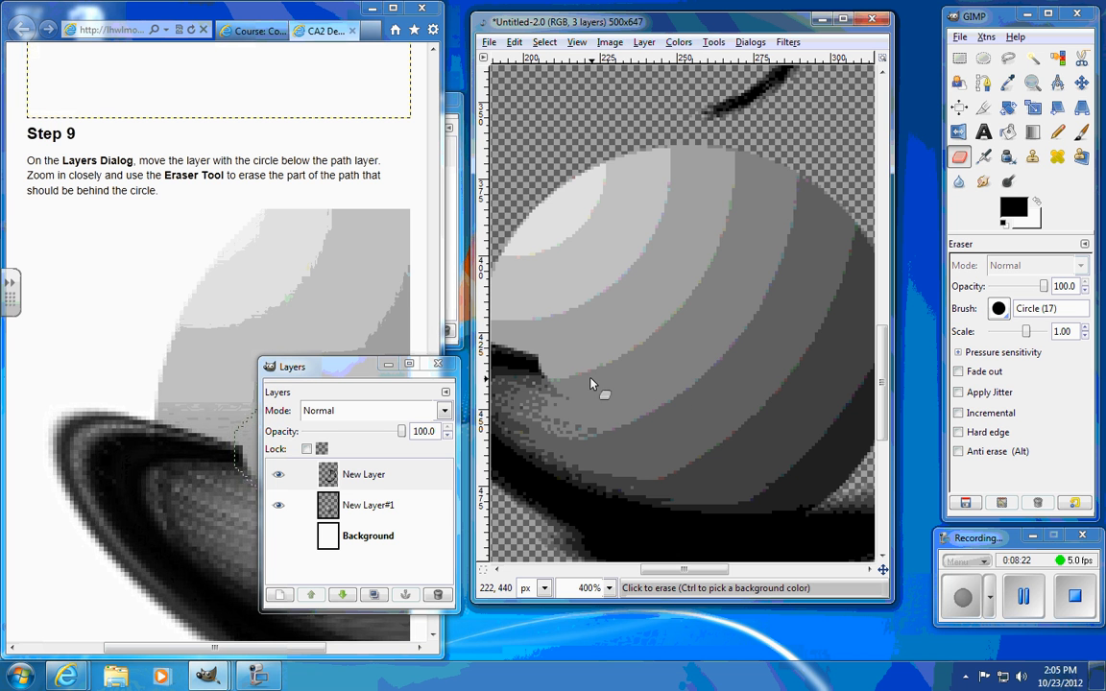
{"action": "left_click_drag", "start_coordinate": [523, 321], "coordinate": [616, 406]}
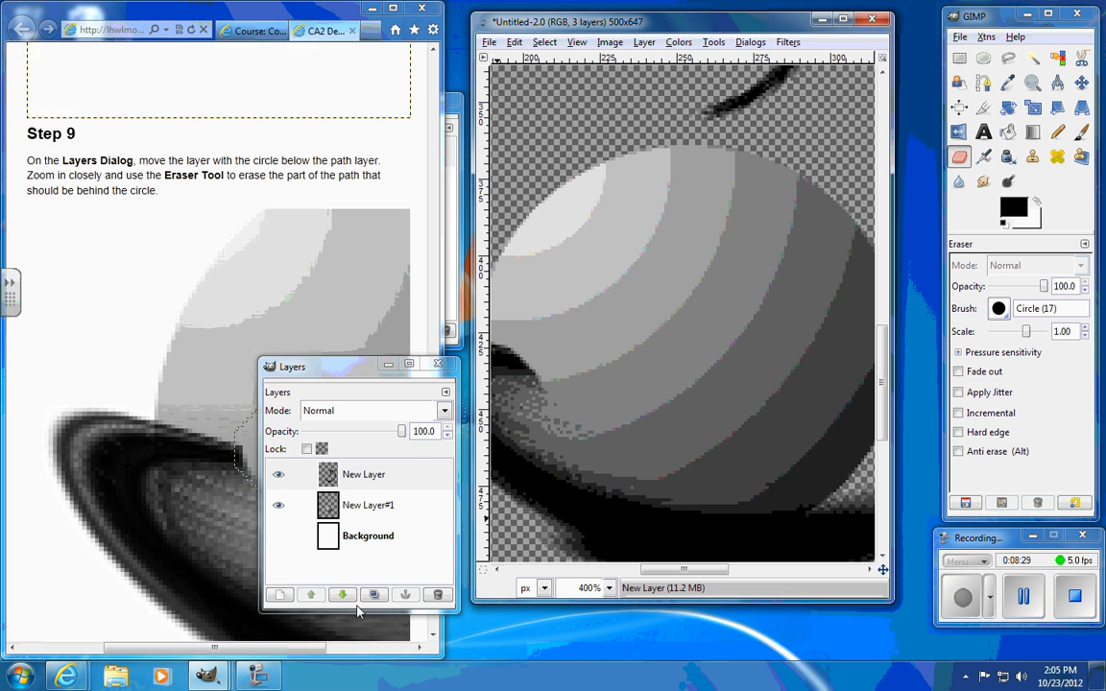
{"action": "left_click_drag", "start_coordinate": [363, 370], "coordinate": [275, 109]}
{"action": "left_click_drag", "start_coordinate": [435, 482], "coordinate": [441, 515]}
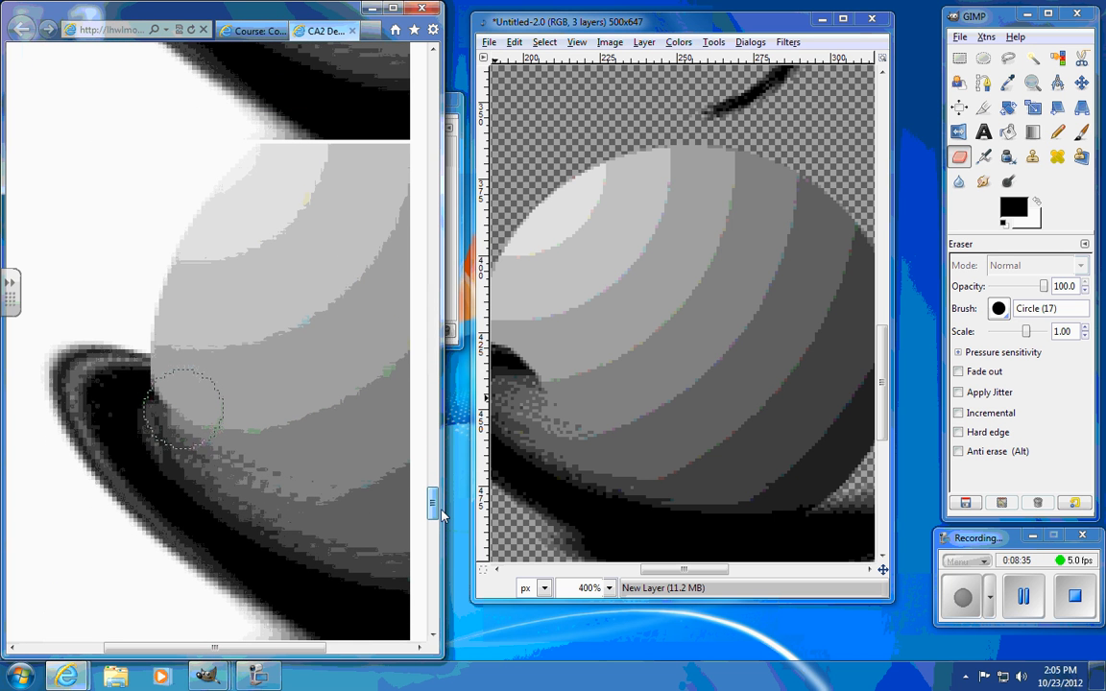
{"action": "left_click_drag", "start_coordinate": [683, 568], "coordinate": [654, 568]}
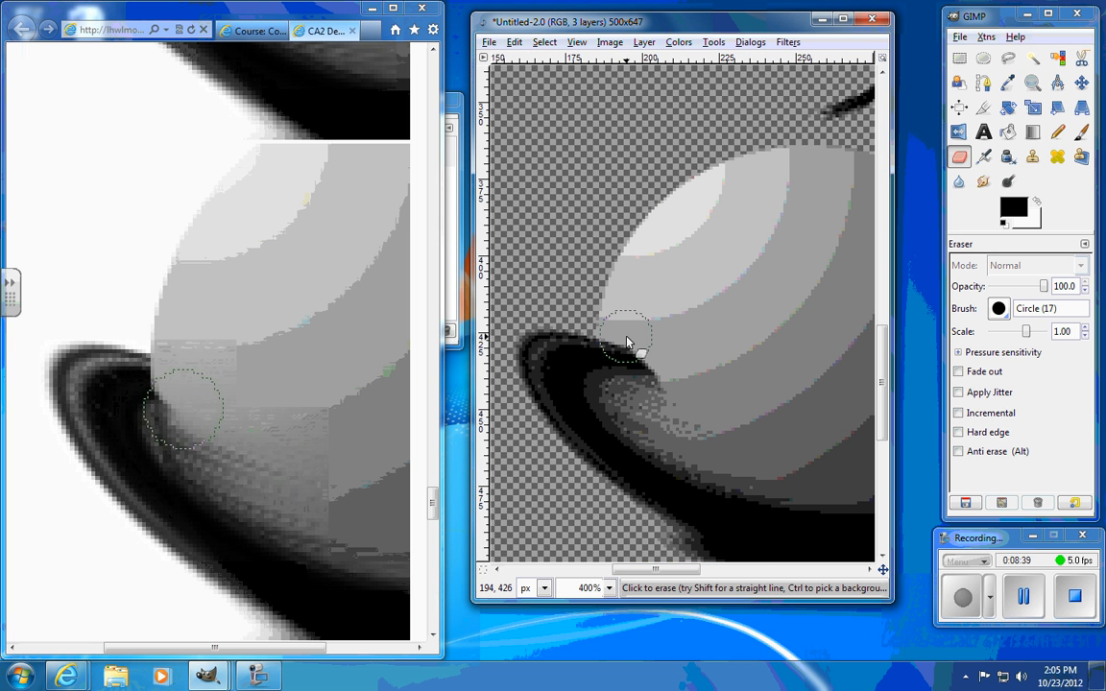
{"action": "mouse_move", "coordinate": [628, 345]}
{"action": "left_mouse_down"}
{"action": "mouse_move", "coordinate": [660, 415]}
{"action": "mouse_move", "coordinate": [632, 369]}
{"action": "mouse_move", "coordinate": [703, 400]}
{"action": "left_mouse_up"}
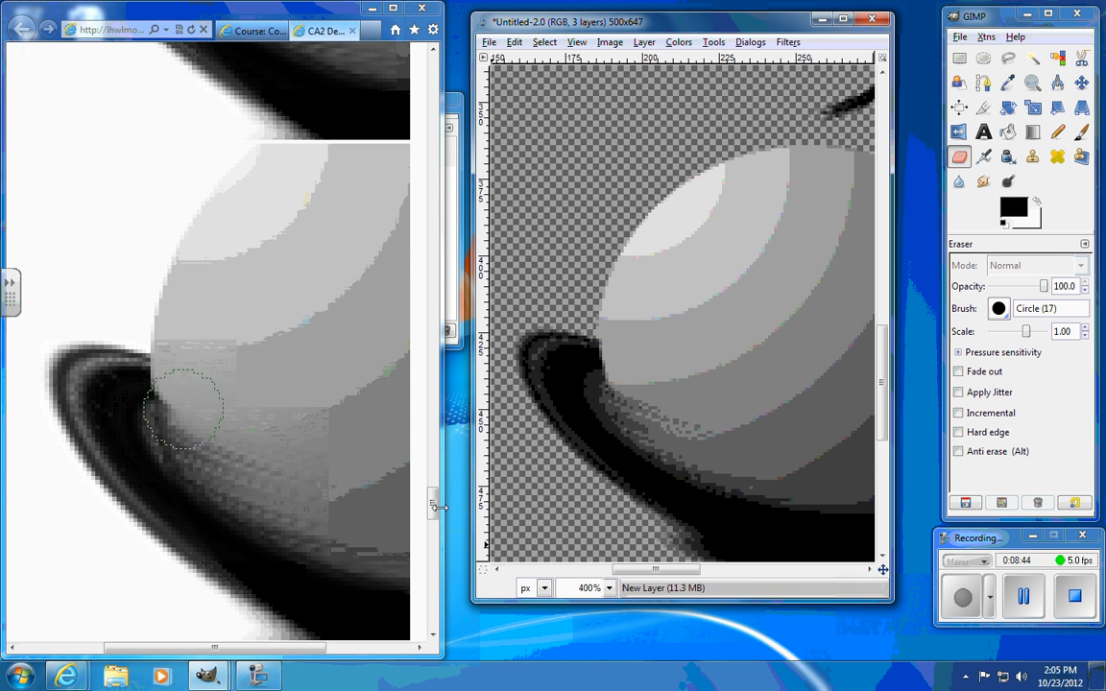
Bring up the tutorial's Steps 10 and 11 and zoom the image back out to 100% to view the whole design.
{"action": "left_click_drag", "start_coordinate": [433, 506], "coordinate": [443, 524]}
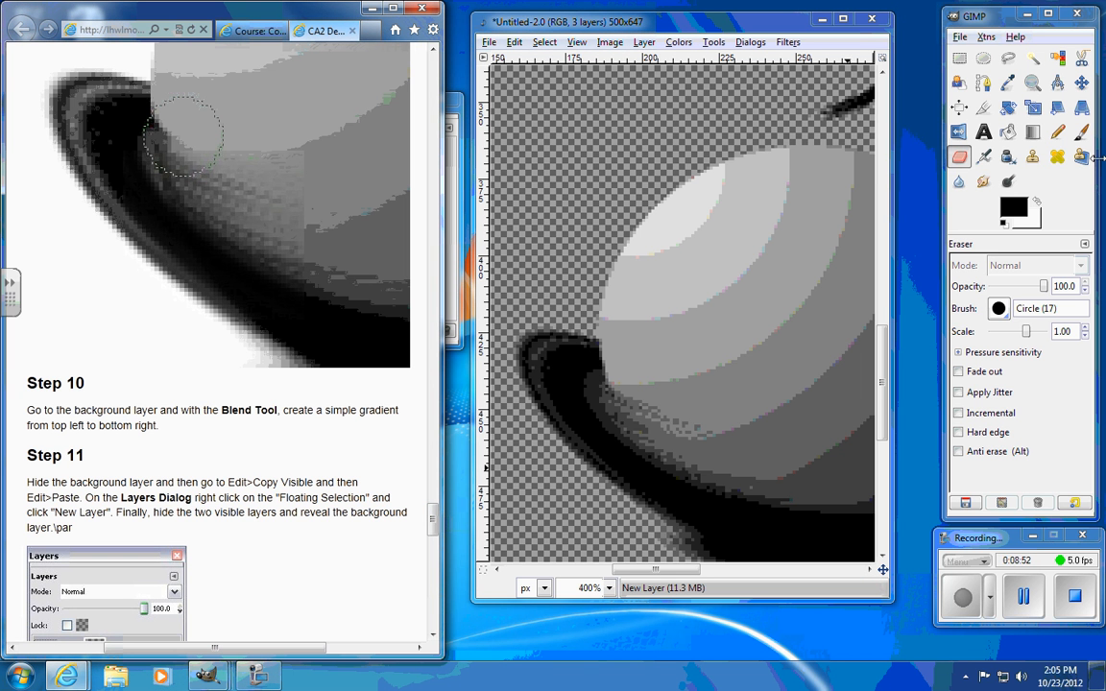
{"action": "left_click", "coordinate": [1032, 83]}
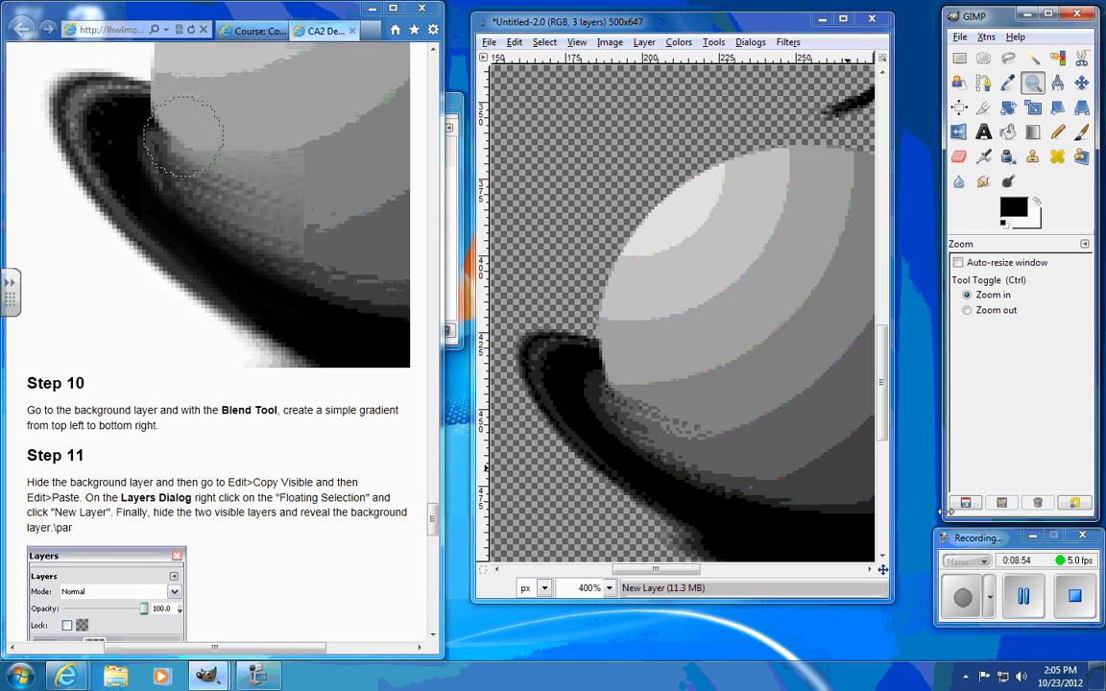
{"action": "left_click", "coordinate": [968, 311]}
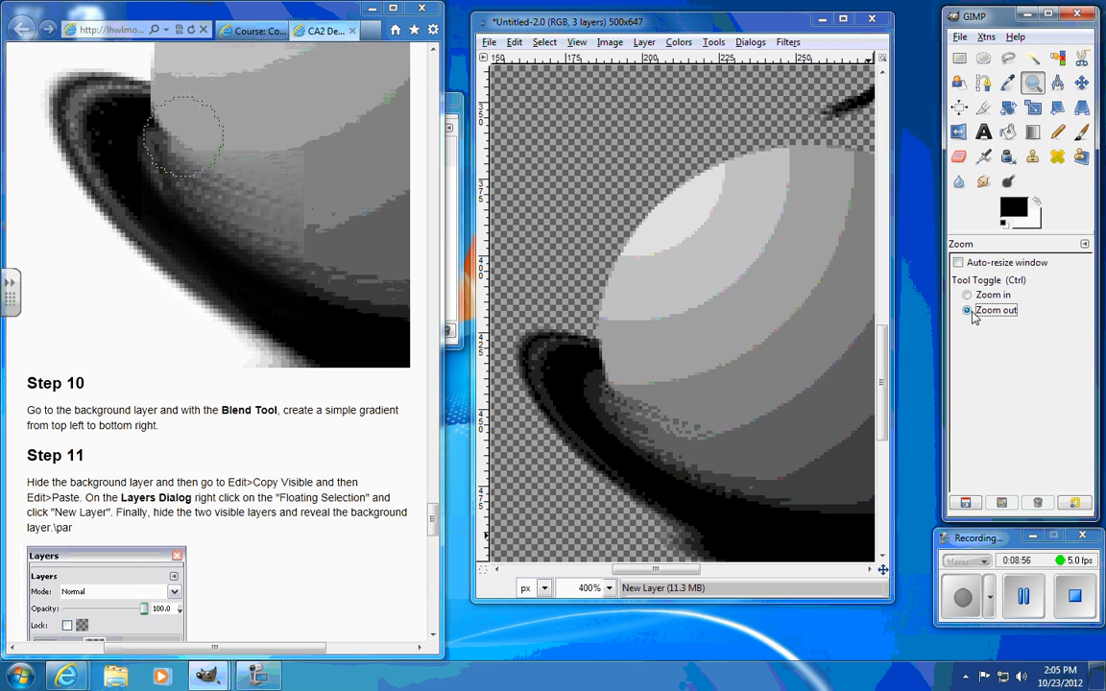
{"action": "left_click", "coordinate": [765, 395]}
{"action": "left_click", "coordinate": [765, 396]}
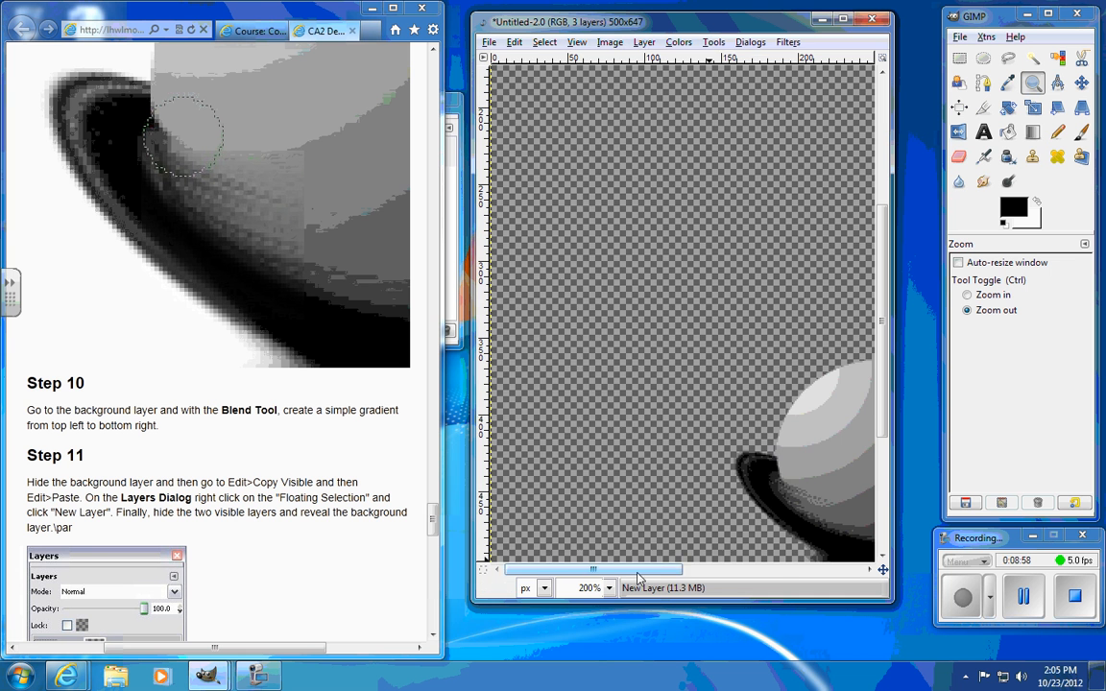
{"action": "left_click_drag", "start_coordinate": [674, 577], "coordinate": [737, 576]}
{"action": "left_click", "coordinate": [748, 493]}
{"action": "left_click", "coordinate": [784, 475]}
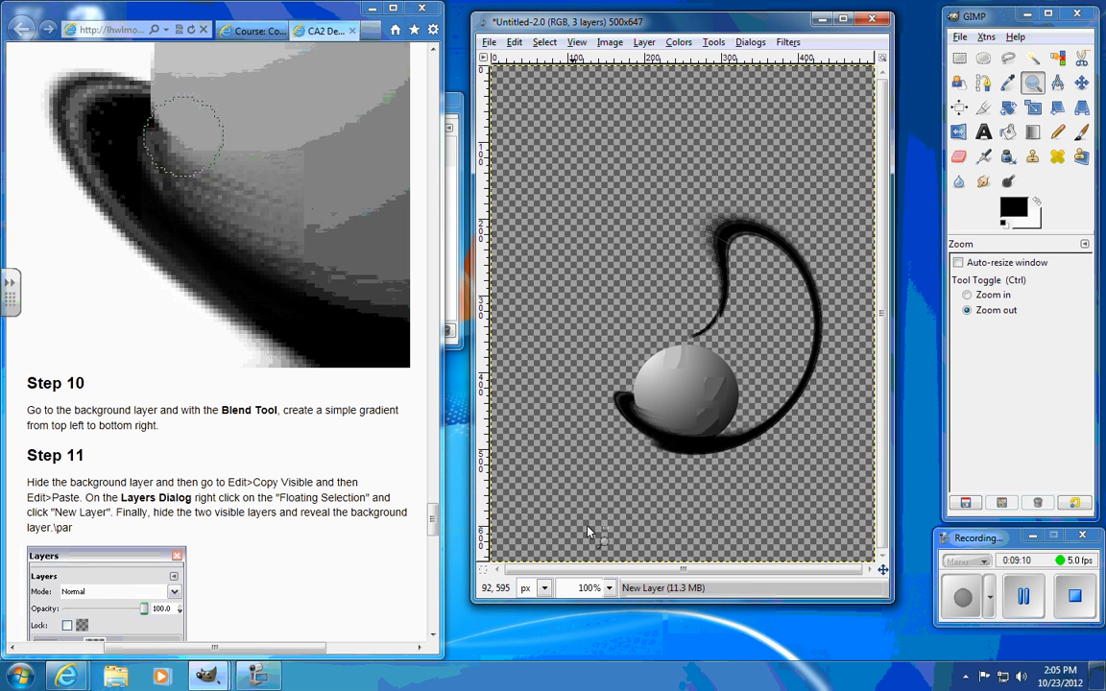
Make the hidden Background layer visible again and choose the Blend tool for the tutorial's Step 10.
{"action": "left_click", "coordinate": [456, 226]}
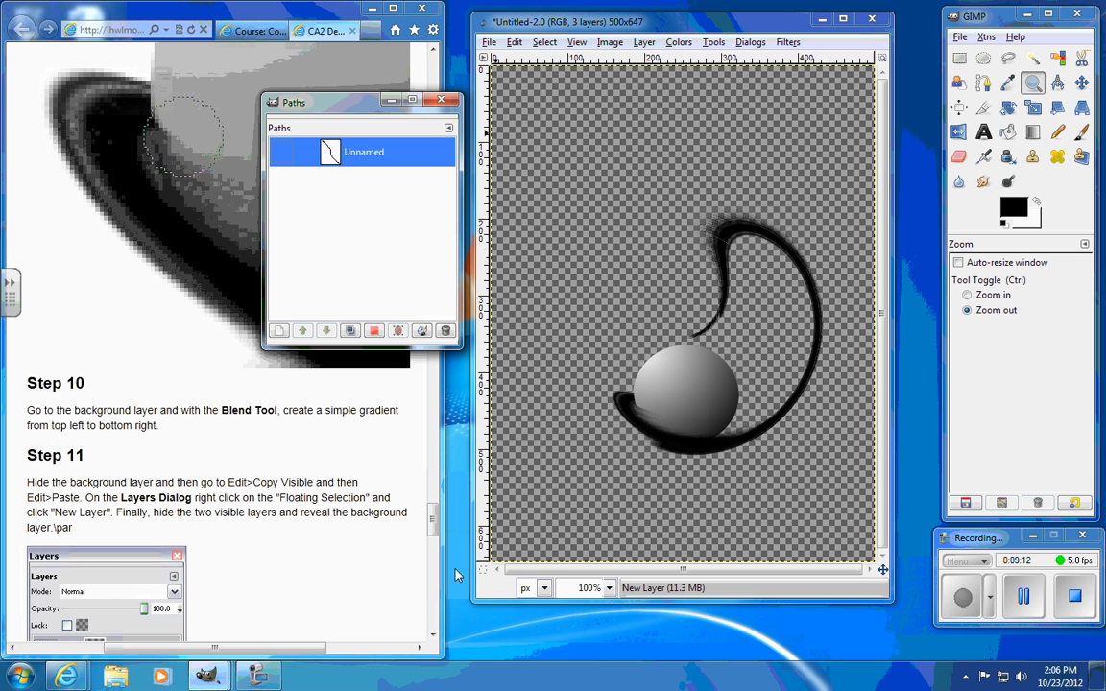
{"action": "mouse_move", "coordinate": [206, 674]}
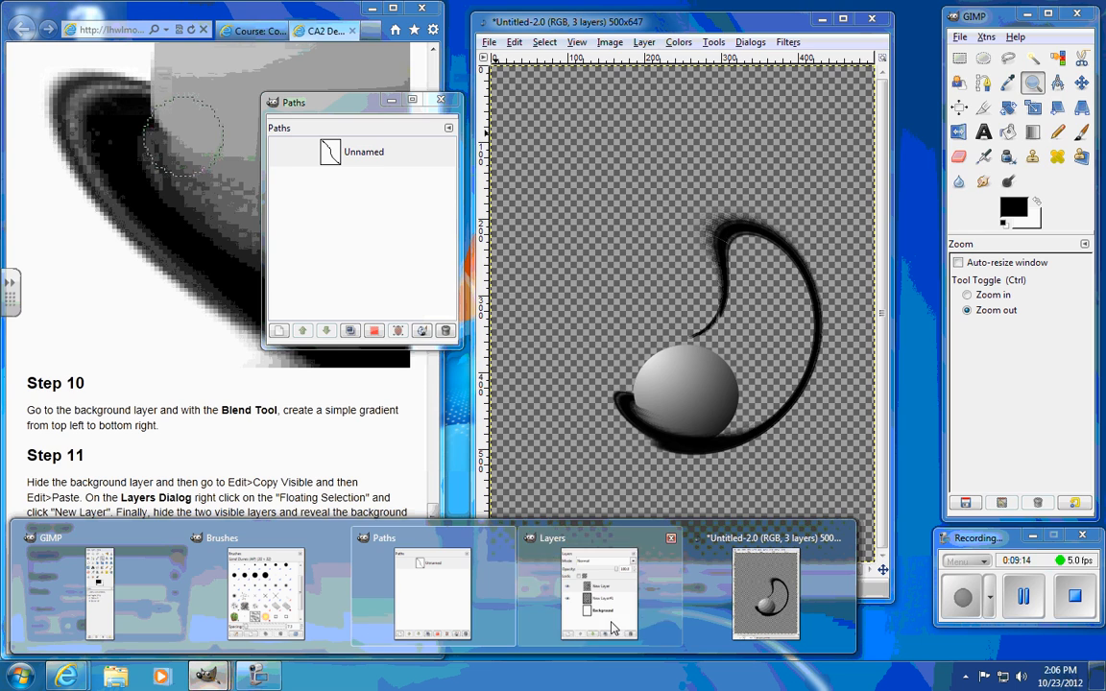
{"action": "left_click", "coordinate": [664, 552]}
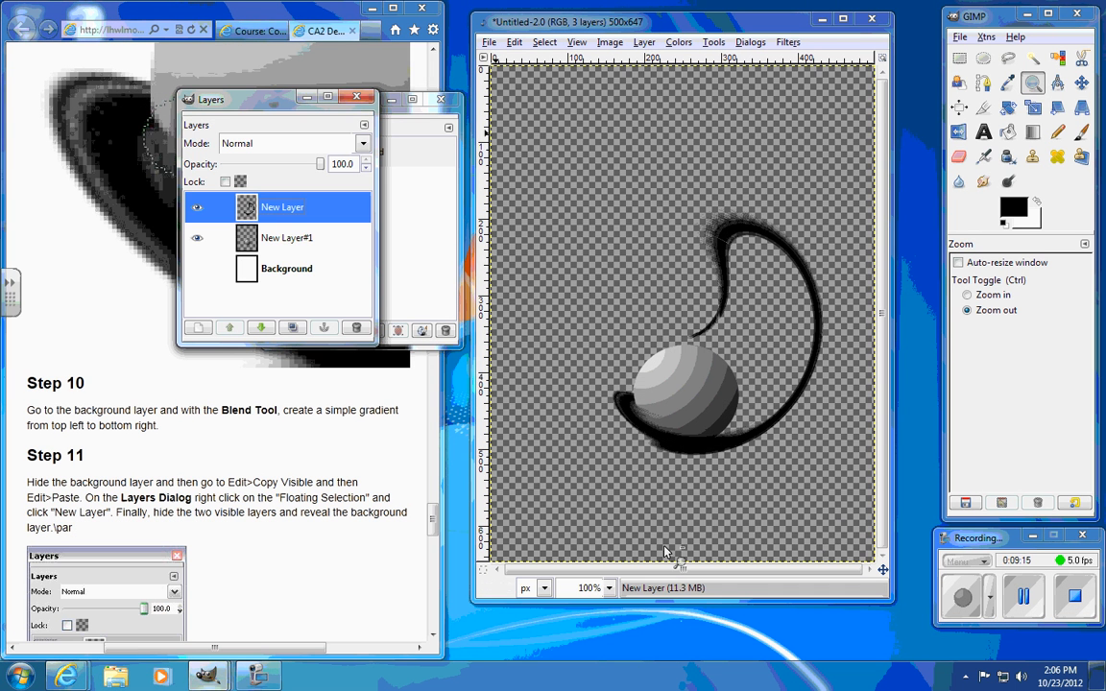
{"action": "left_click", "coordinate": [196, 269]}
{"action": "left_click_drag", "start_coordinate": [234, 110], "coordinate": [310, 97]}
{"action": "left_click", "coordinate": [1031, 131]}
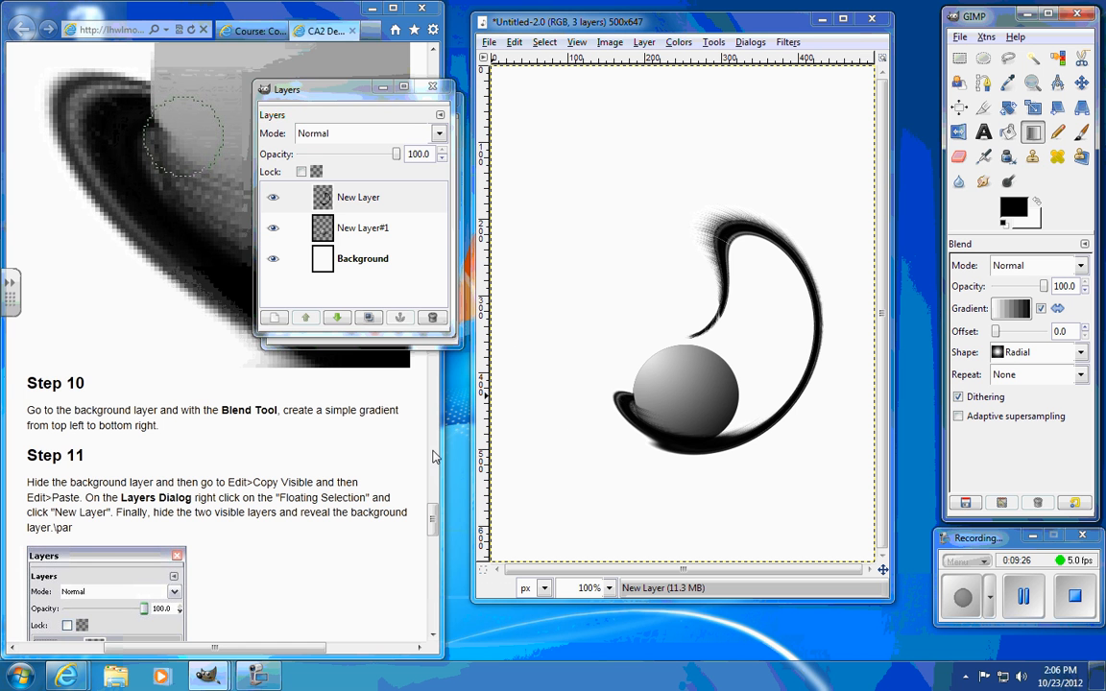
Try a radial gradient from the canvas's top left to its bottom right on the stroke's layer, New Layer, and undo it.
{"action": "mouse_move", "coordinate": [434, 521]}
{"action": "left_mouse_down"}
{"action": "mouse_move", "coordinate": [434, 561]}
{"action": "mouse_move", "coordinate": [434, 527]}
{"action": "left_mouse_up"}
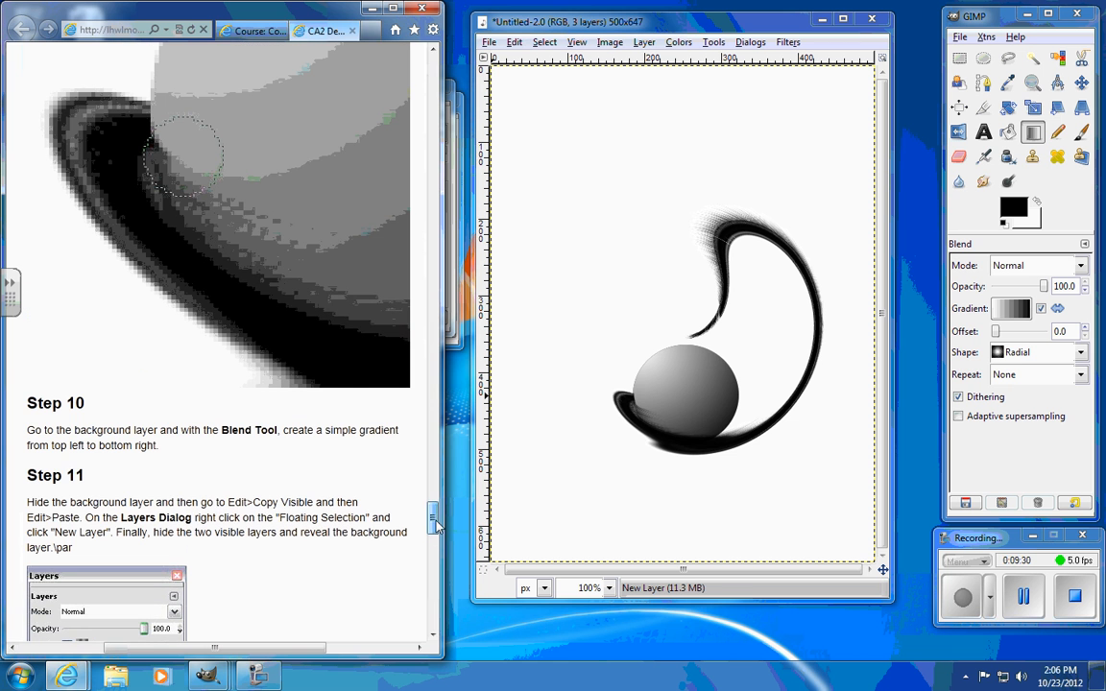
{"action": "left_click_drag", "start_coordinate": [510, 87], "coordinate": [861, 555]}
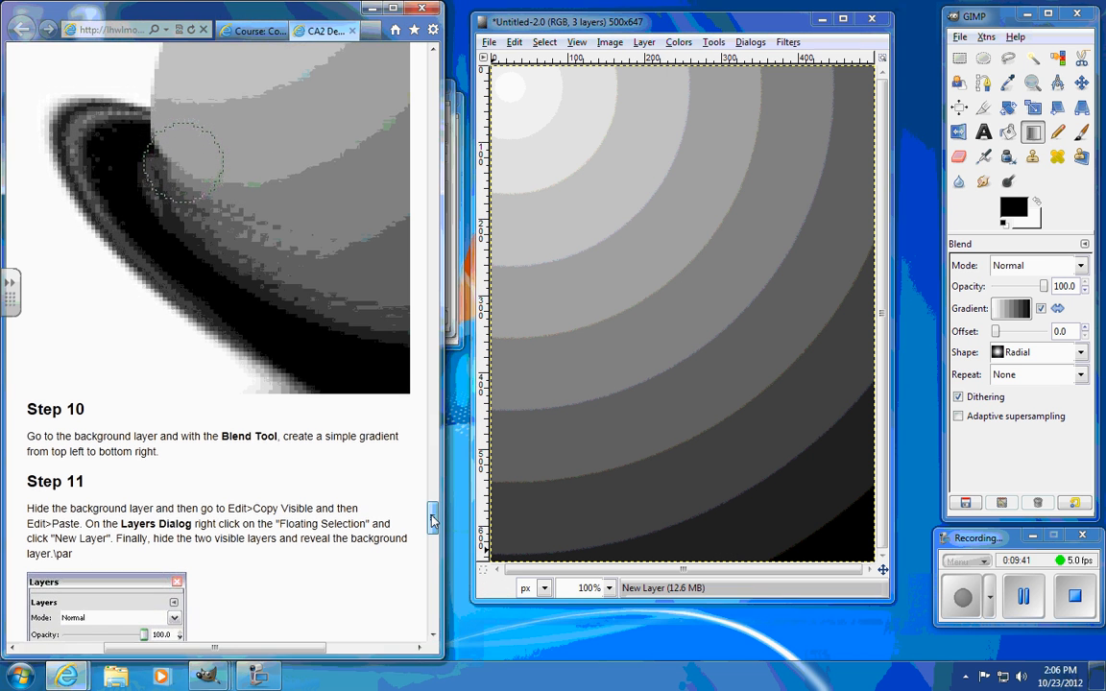
{"action": "left_click_drag", "start_coordinate": [432, 518], "coordinate": [433, 534]}
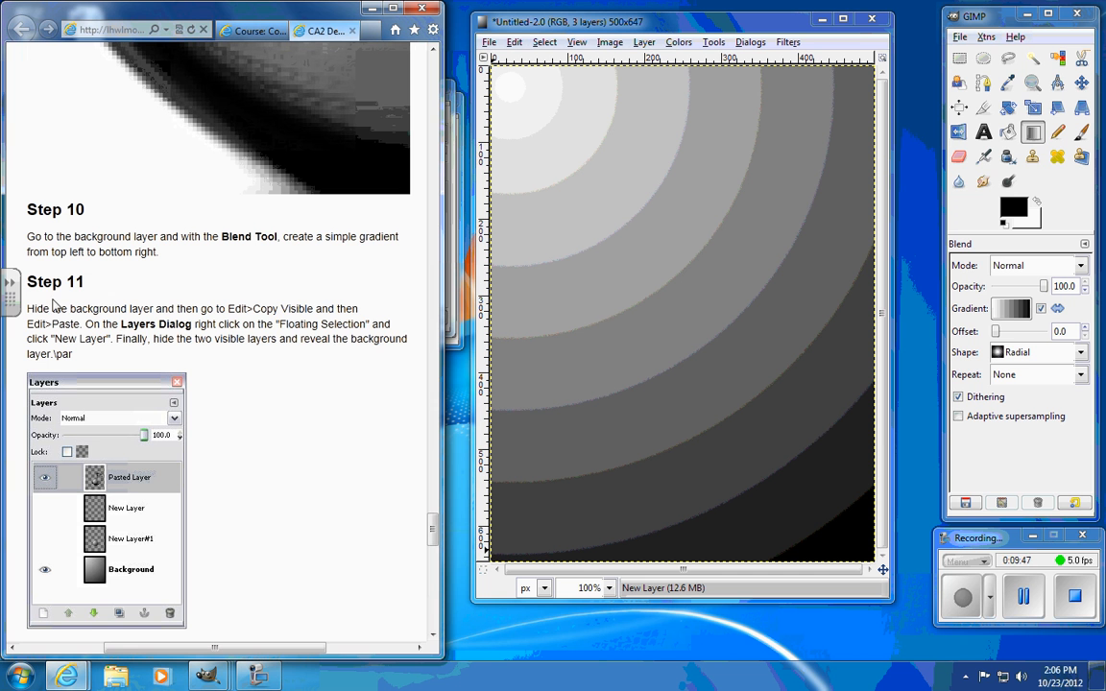
{"action": "left_click", "coordinate": [450, 293]}
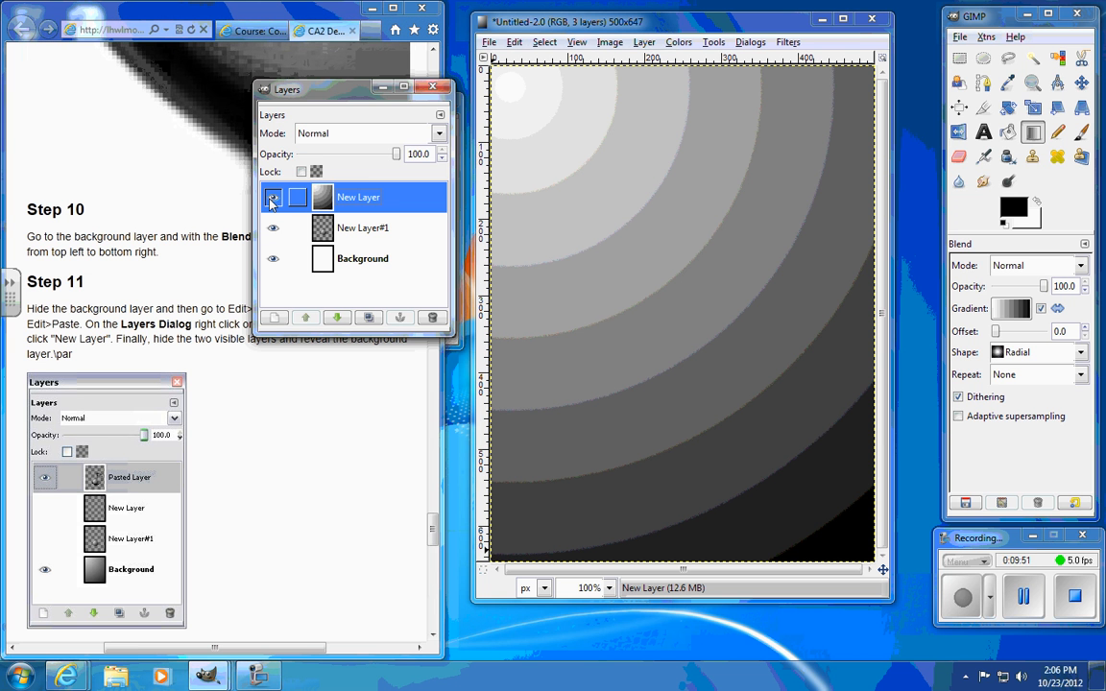
{"action": "key", "text": "ctrl+z"}
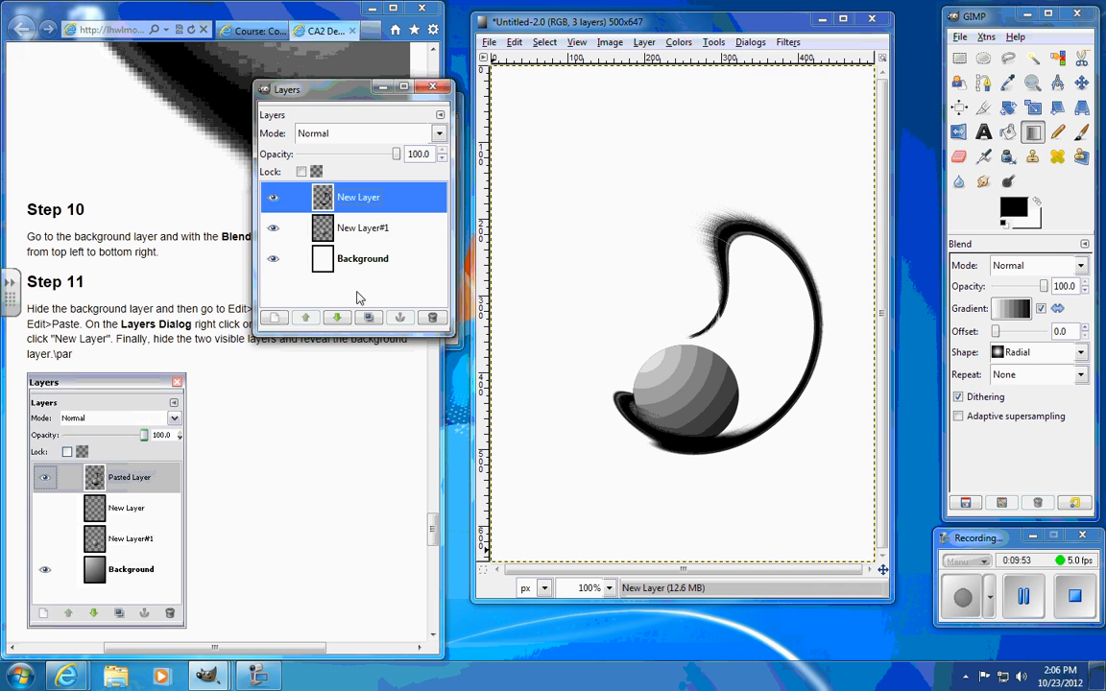
Blend a radial gradient from the canvas's top left to its bottom right on the Background layer and hide that layer.
{"action": "left_click", "coordinate": [338, 261]}
{"action": "left_click_drag", "start_coordinate": [503, 80], "coordinate": [862, 552]}
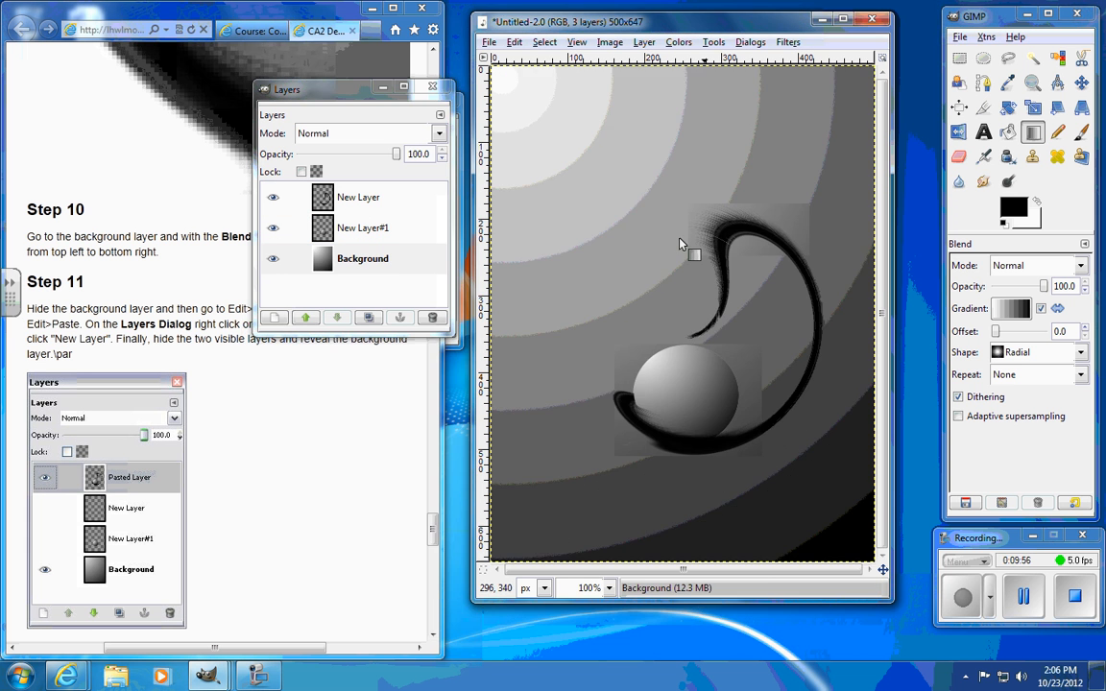
{"action": "left_click", "coordinate": [273, 259]}
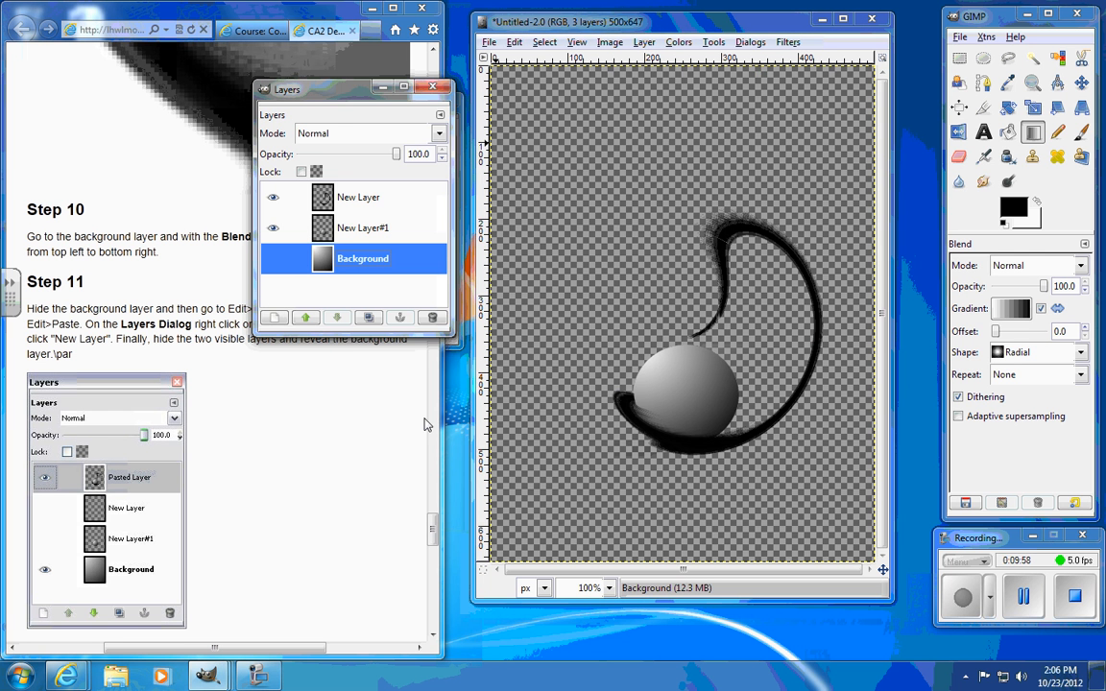
Copy the visible stroke and circle, and paste them as a new layer made from the floating selection.
{"action": "left_click_drag", "start_coordinate": [331, 95], "coordinate": [331, 400]}
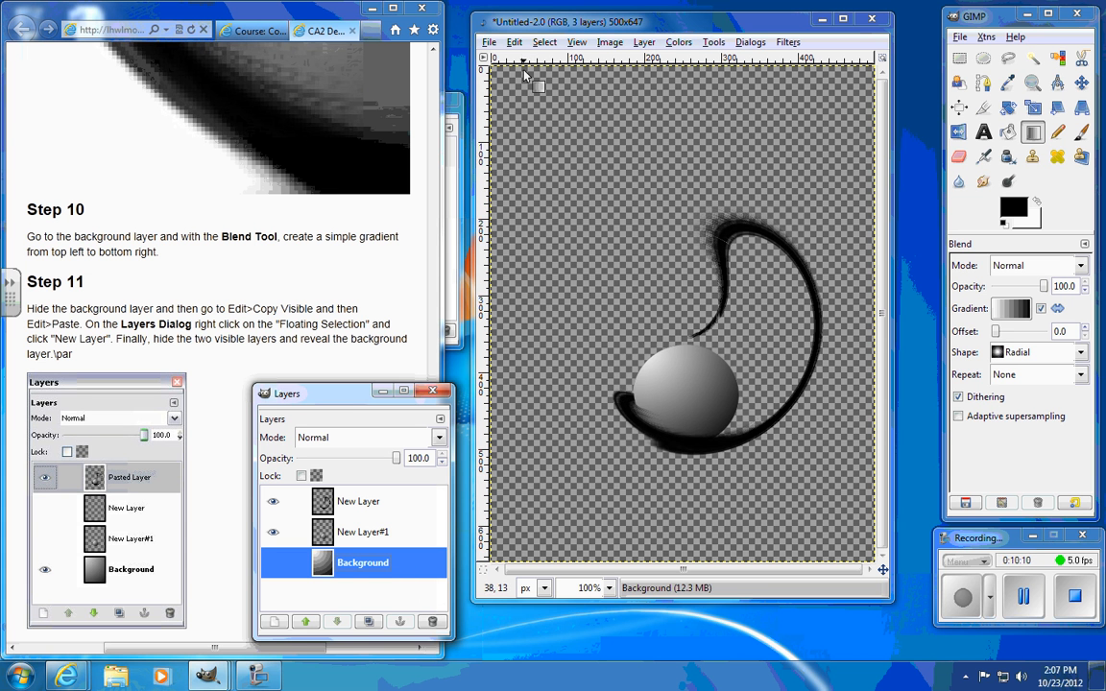
{"action": "left_click", "coordinate": [514, 42]}
{"action": "left_click", "coordinate": [544, 165]}
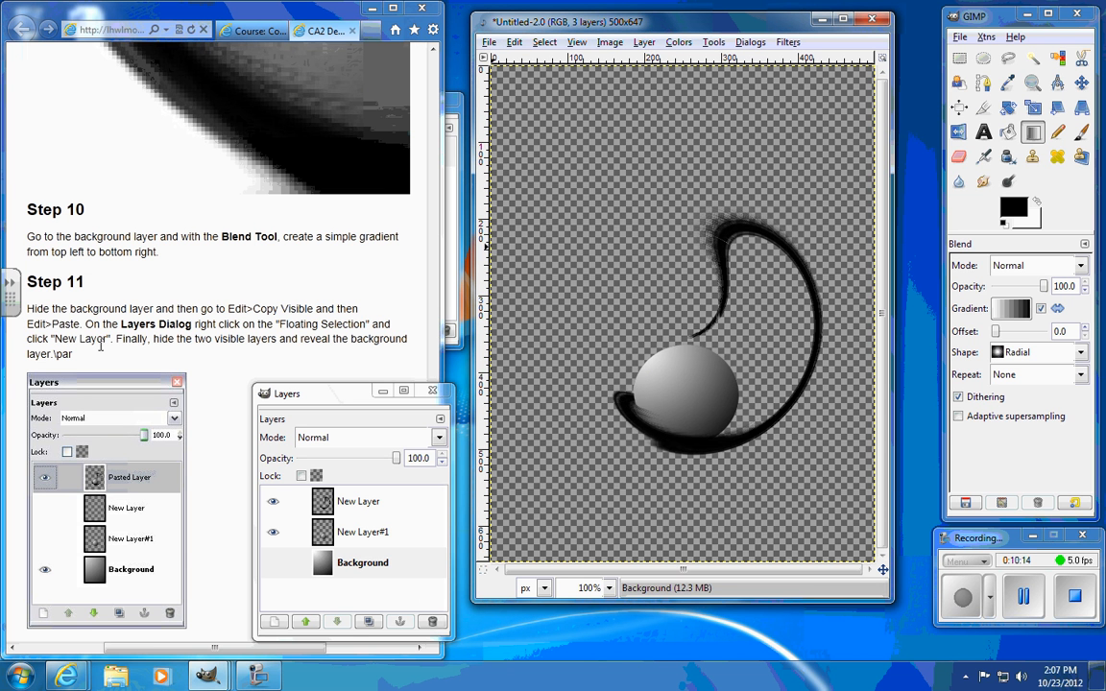
{"action": "left_click", "coordinate": [524, 42]}
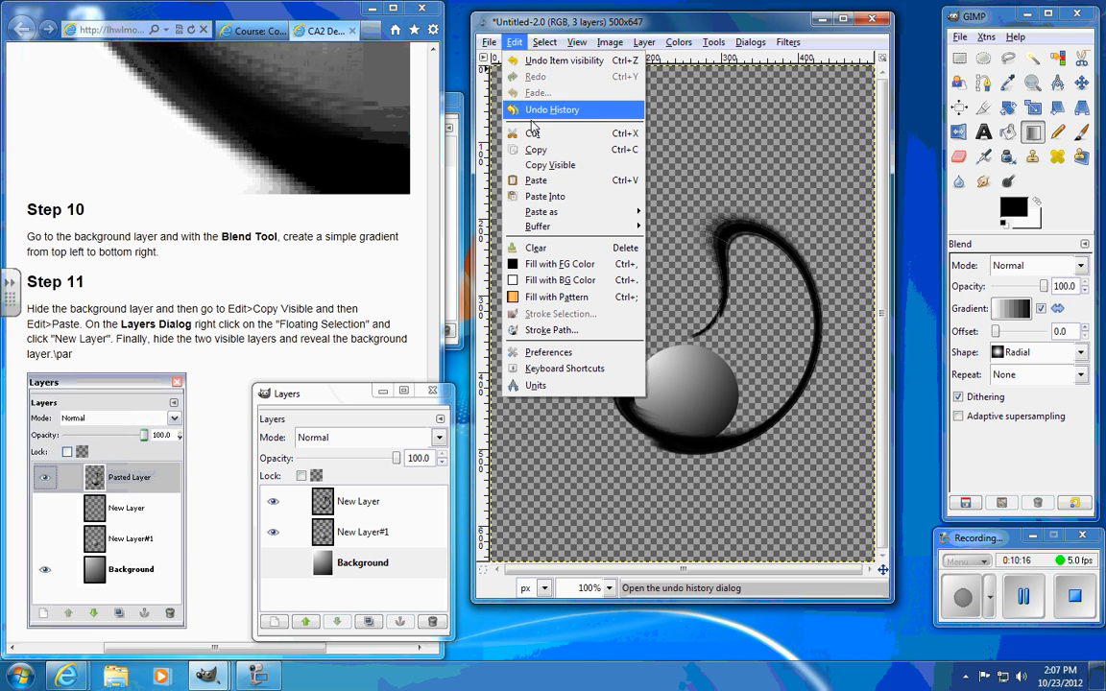
{"action": "left_click", "coordinate": [539, 181]}
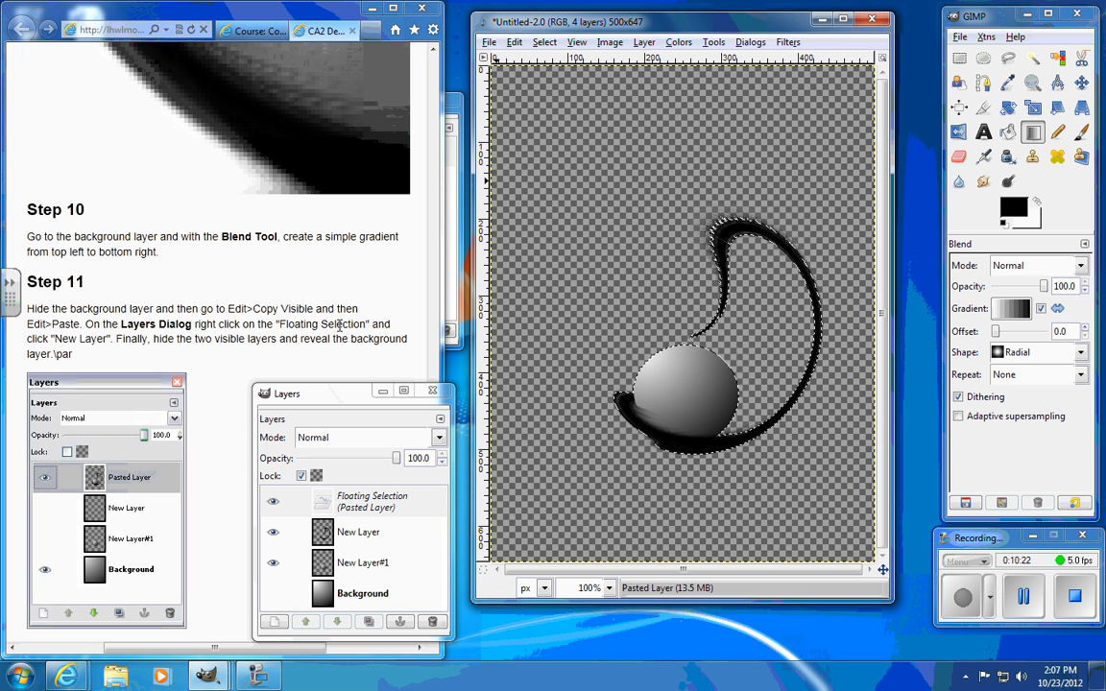
{"action": "right_click", "coordinate": [365, 506]}
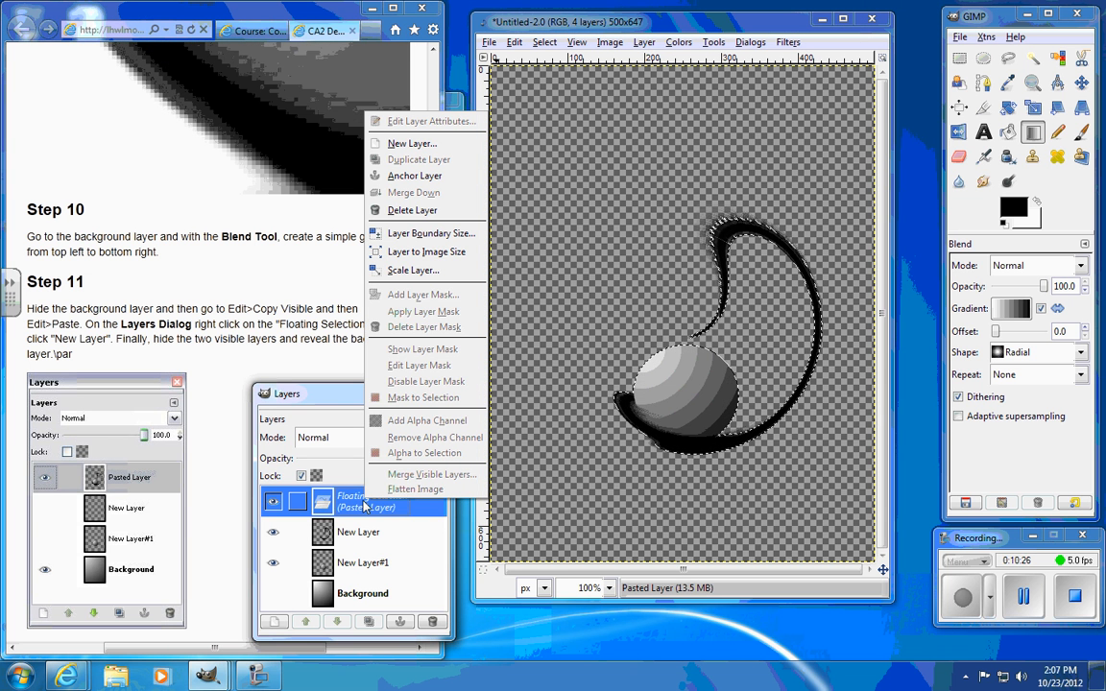
{"action": "left_click", "coordinate": [405, 143]}
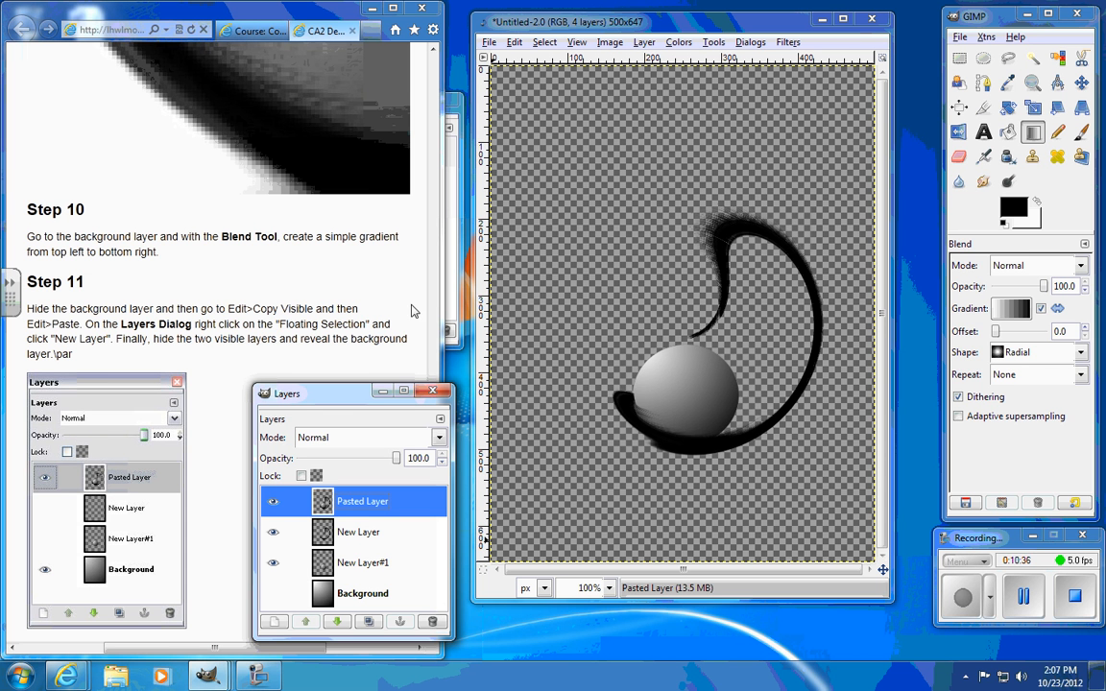
Hide the layers New Layer and New Layer#1 and make the Background layer visible behind the pasted artwork.
{"action": "left_click", "coordinate": [275, 534]}
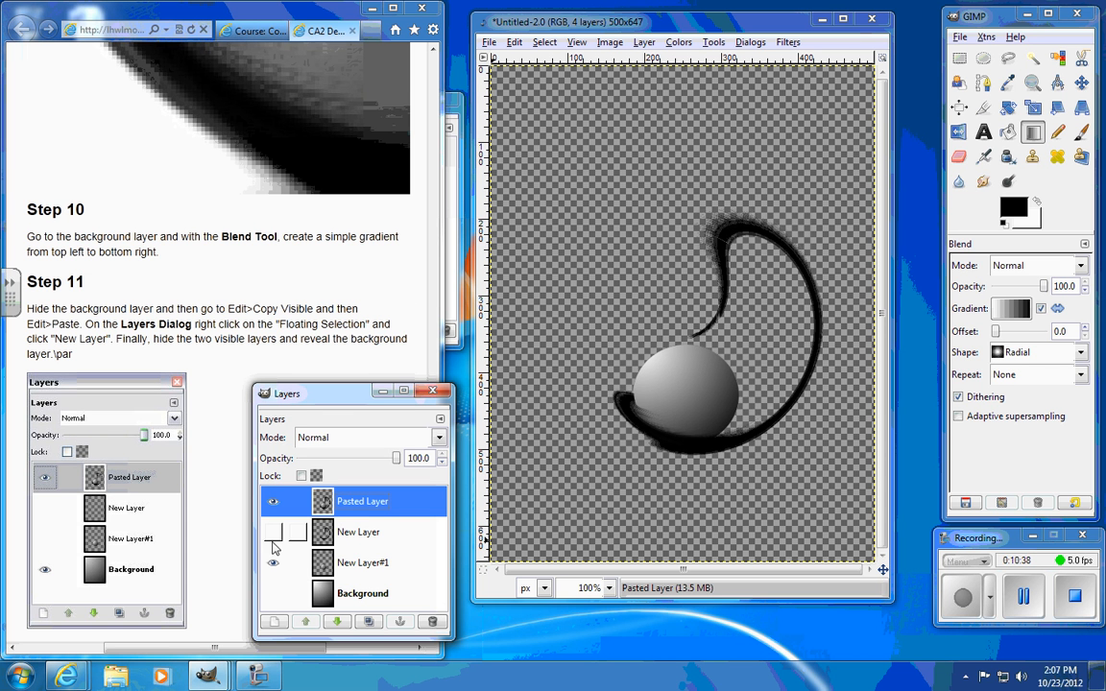
{"action": "left_click", "coordinate": [274, 563]}
{"action": "left_click", "coordinate": [275, 594]}
{"action": "left_click", "coordinate": [275, 594]}
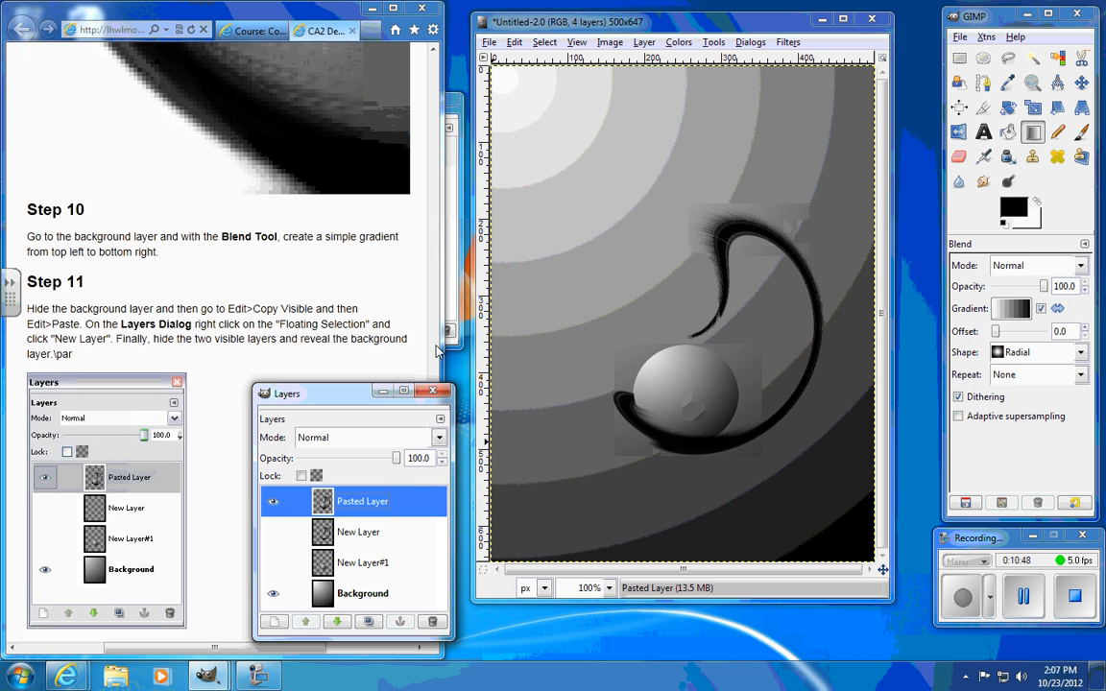
Following the tutorial's Step 12, duplicate the top layer, Pasted Layer, twice.
{"action": "left_click", "coordinate": [436, 315]}
{"action": "left_click_drag", "start_coordinate": [435, 507], "coordinate": [441, 558]}
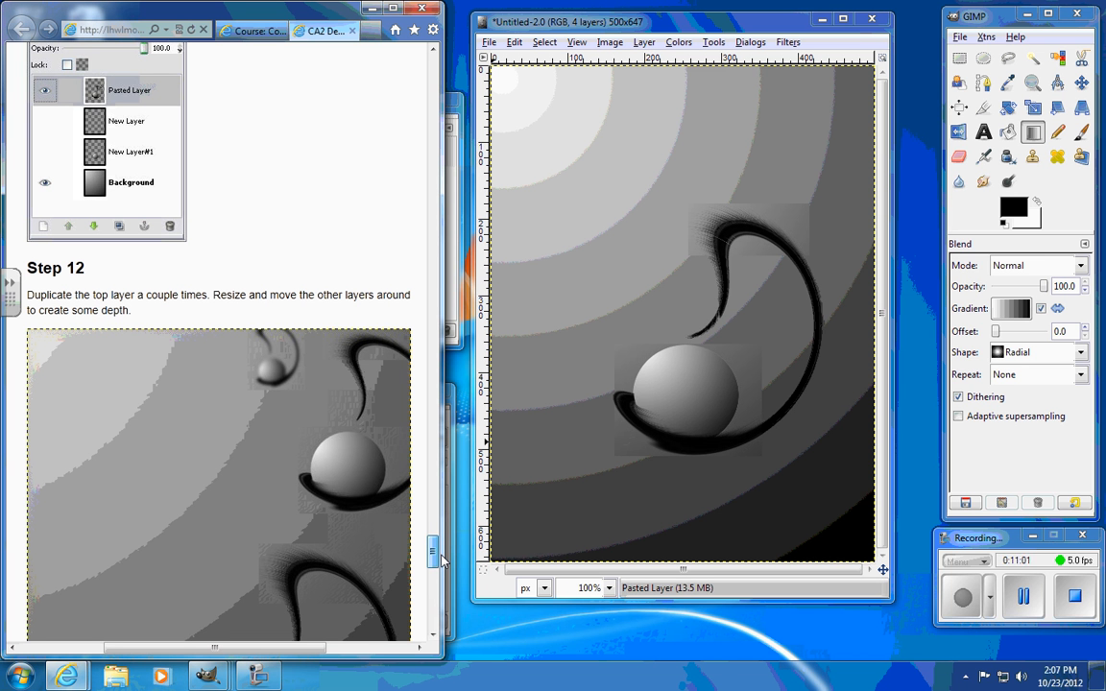
{"action": "left_click_drag", "start_coordinate": [441, 562], "coordinate": [445, 572]}
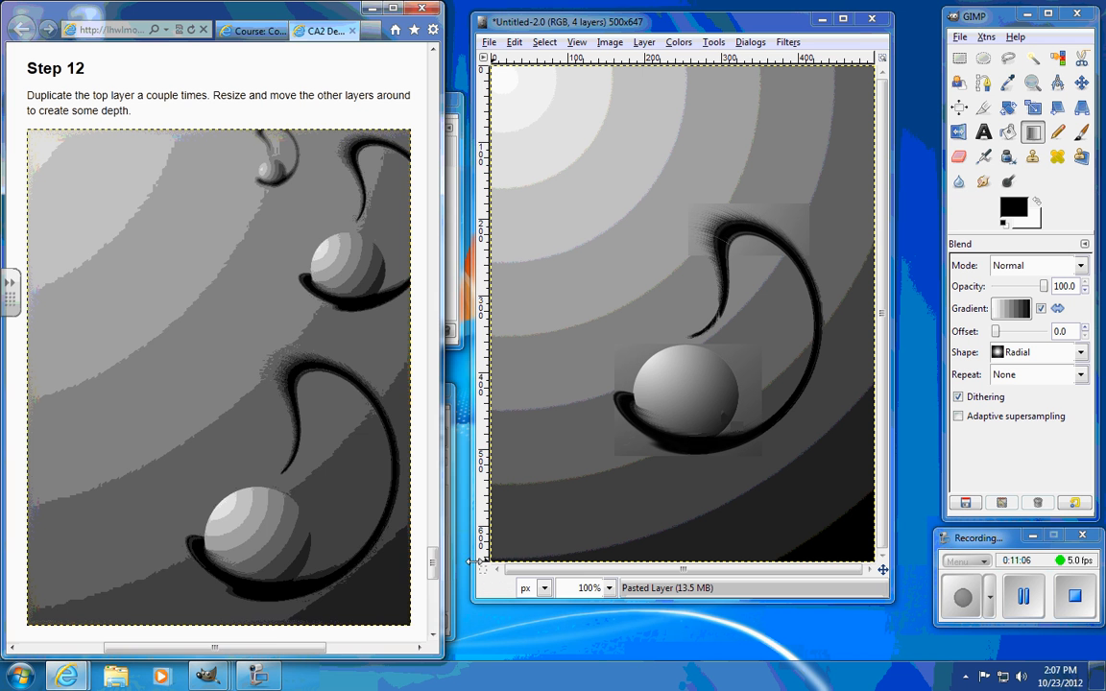
{"action": "left_click", "coordinate": [453, 573]}
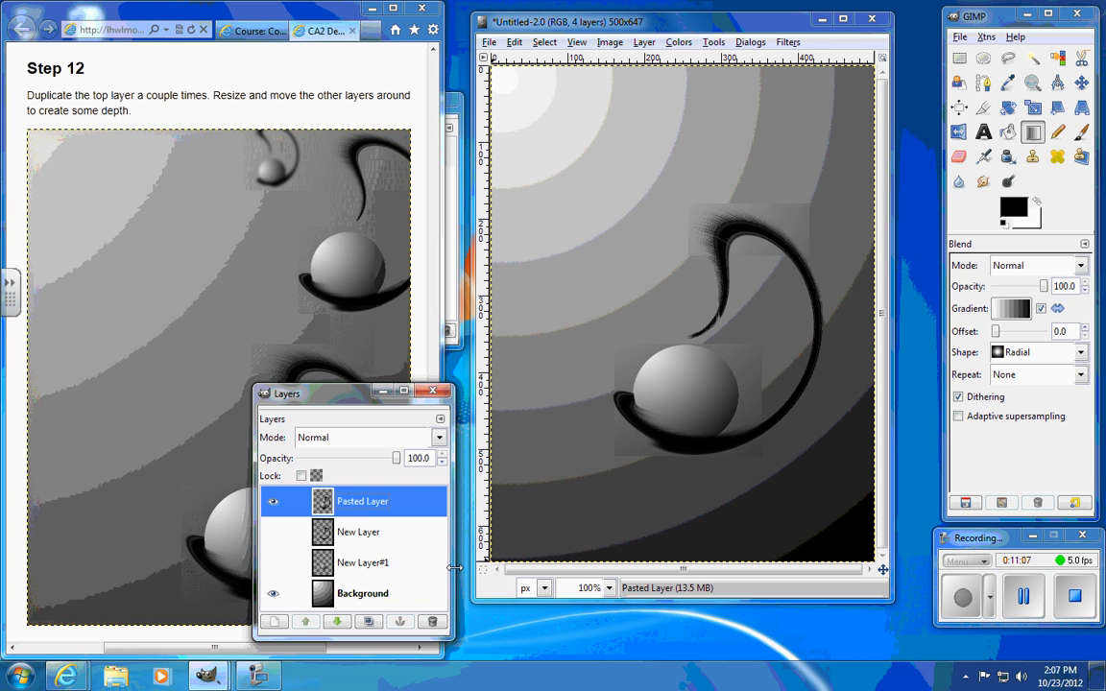
{"action": "right_click", "coordinate": [367, 511]}
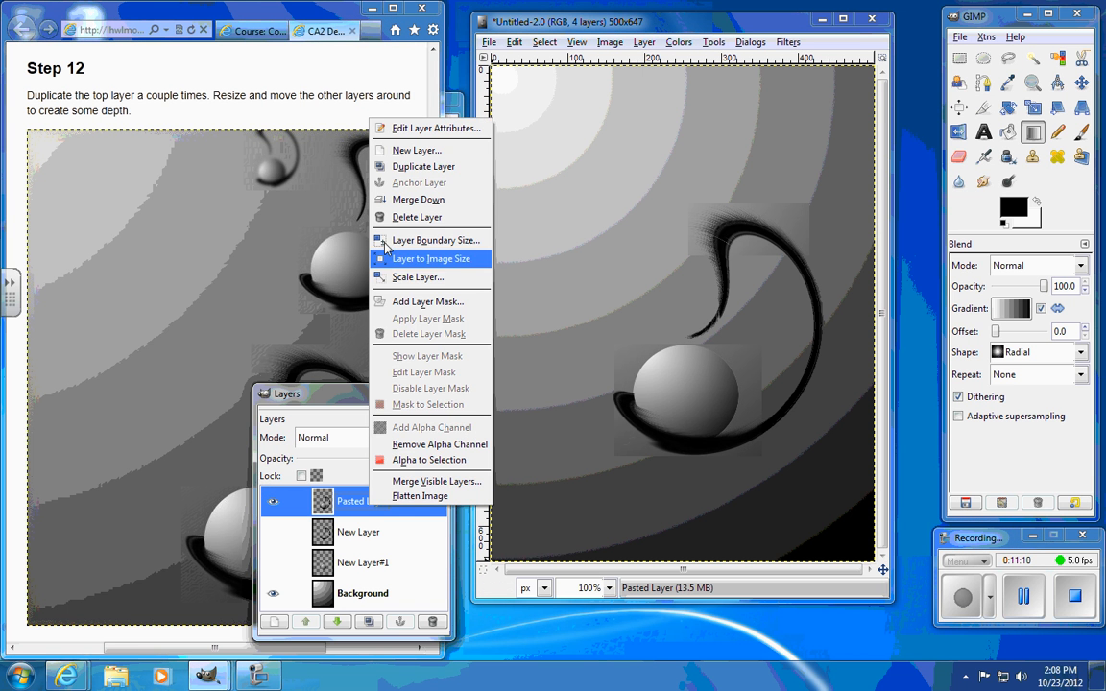
{"action": "left_click", "coordinate": [377, 627]}
{"action": "left_click", "coordinate": [370, 622]}
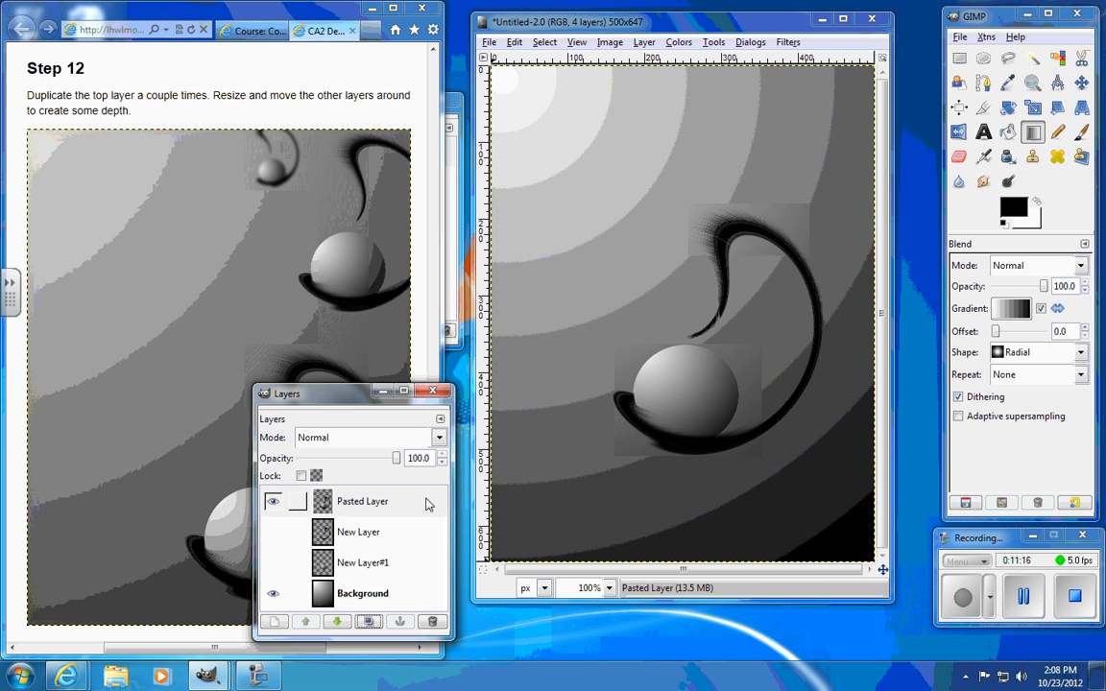
{"action": "left_click", "coordinate": [365, 511]}
{"action": "left_click", "coordinate": [368, 622]}
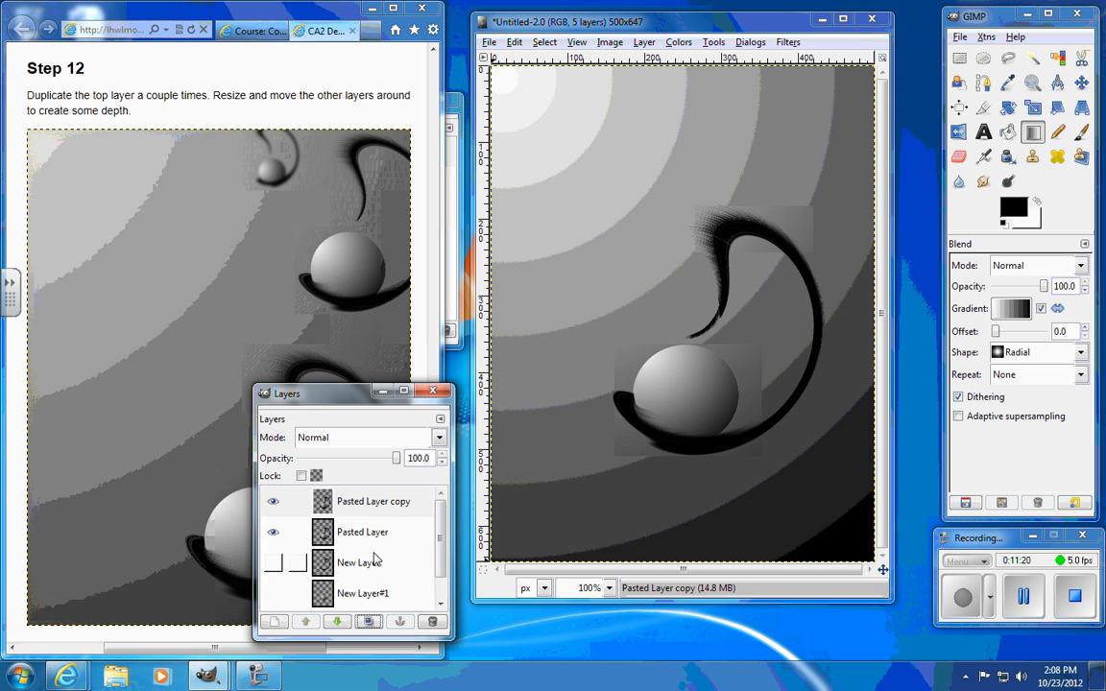
{"action": "left_click", "coordinate": [364, 537]}
{"action": "left_click", "coordinate": [371, 622]}
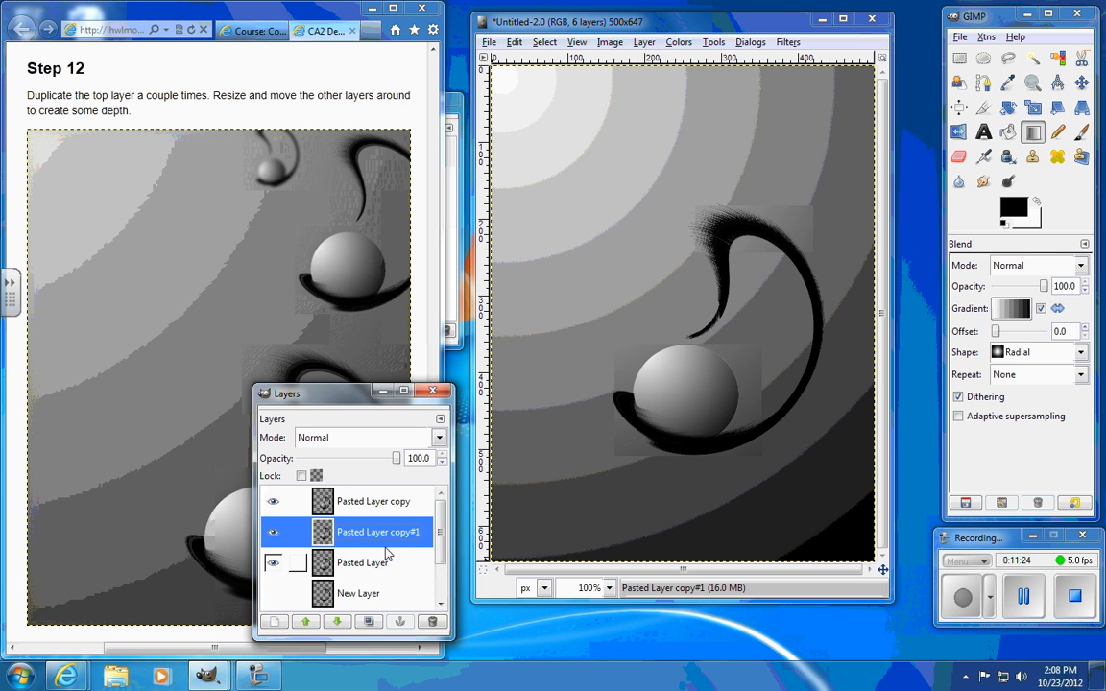
Move the top duplicate, Pasted Layer copy, toward the canvas's upper-right corner so its stroke runs partly off the edge.
{"action": "left_click", "coordinate": [1082, 82]}
{"action": "left_click_drag", "start_coordinate": [697, 386], "coordinate": [809, 228]}
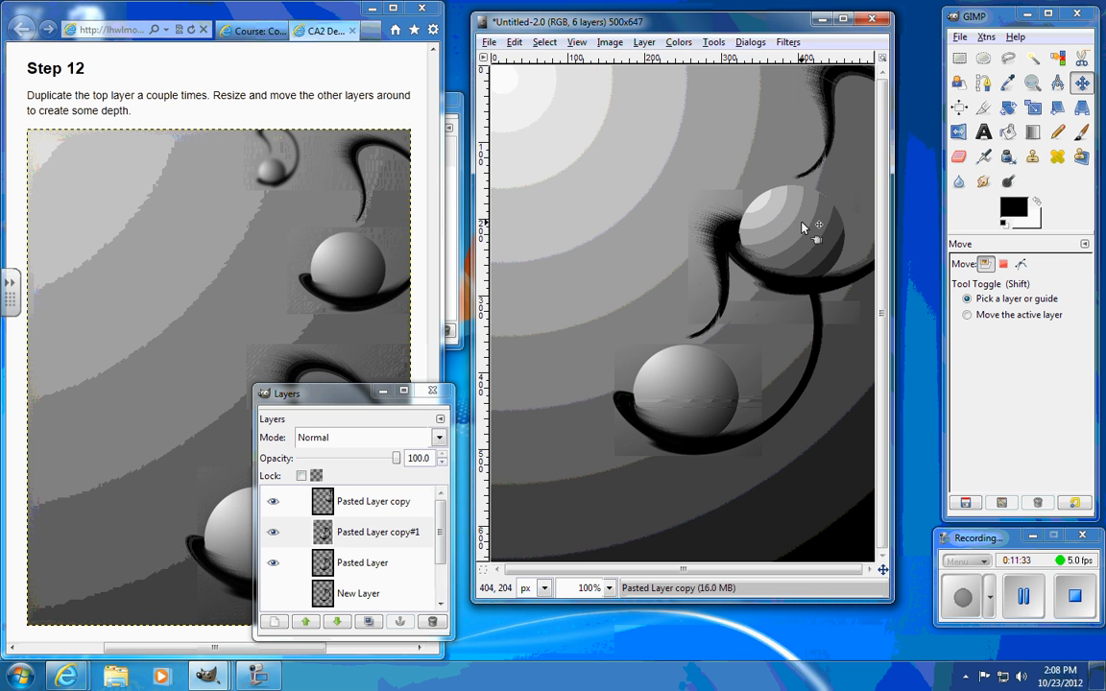
{"action": "left_click", "coordinate": [1033, 108]}
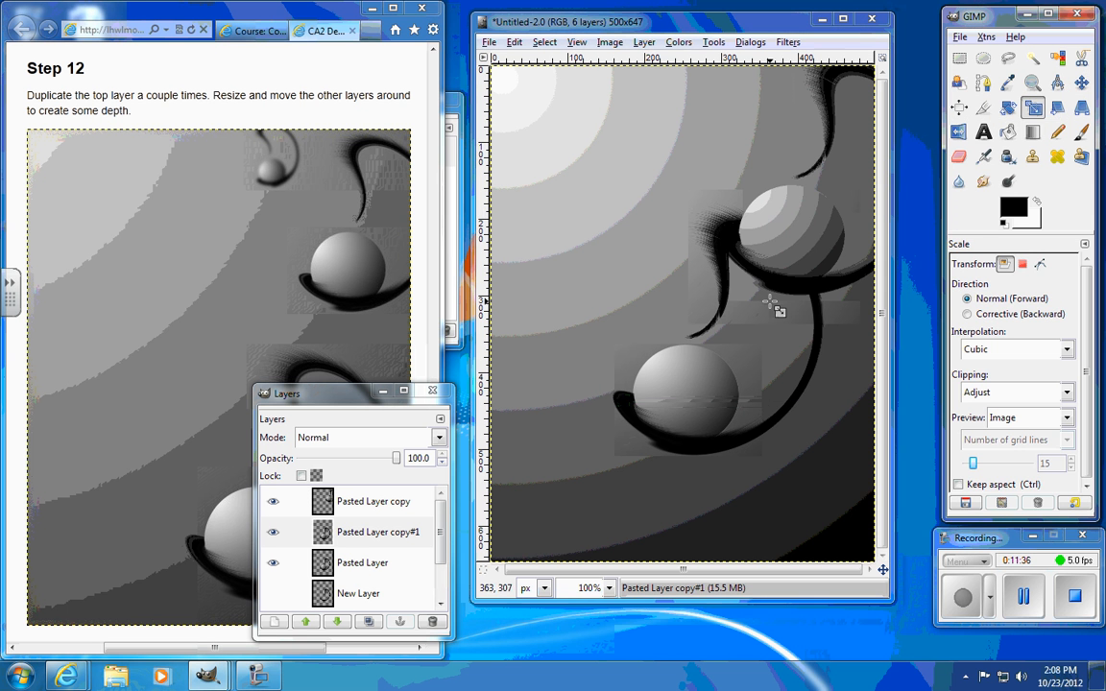
{"action": "left_click", "coordinate": [731, 200]}
{"action": "left_click_drag", "start_coordinate": [732, 200], "coordinate": [692, 296]}
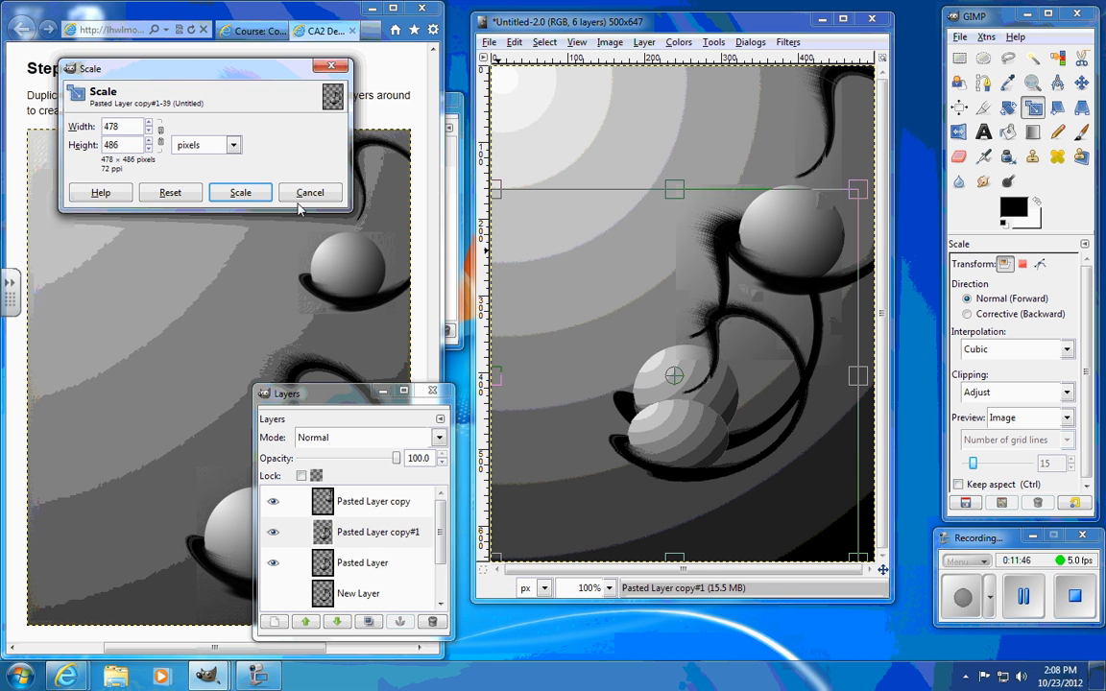
{"action": "left_click", "coordinate": [240, 192]}
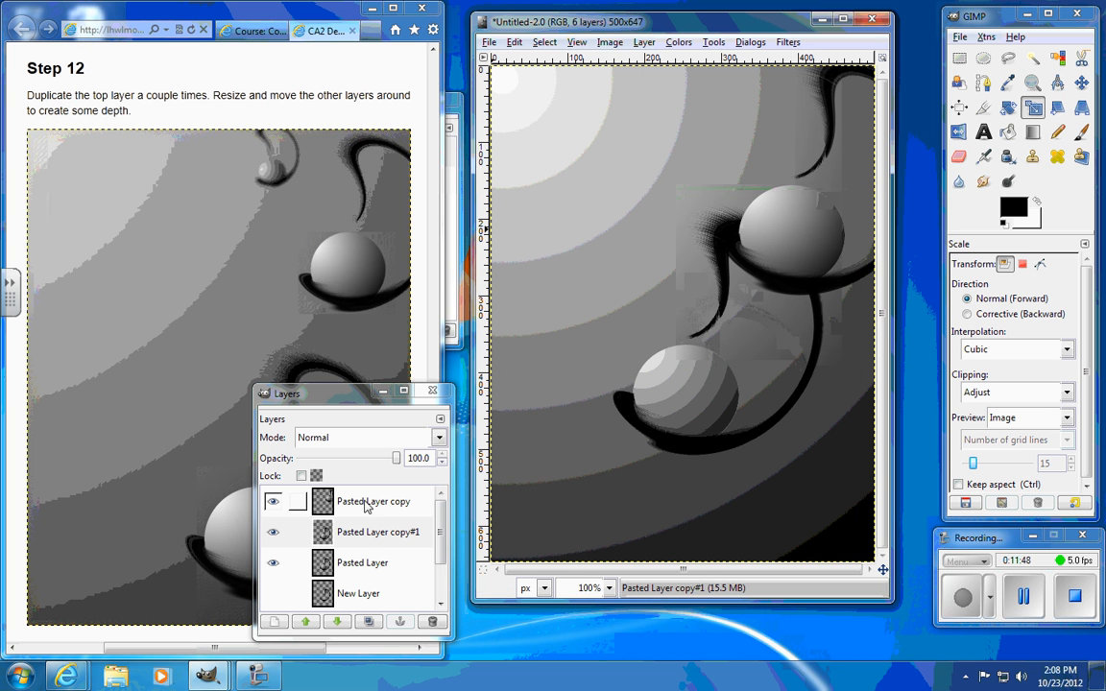
Scale the upper-right duplicate, Pasted Layer copy, down to 411 × 532 pixels from its lower-left corner with Keep aspect enabled.
{"action": "left_click", "coordinate": [366, 504]}
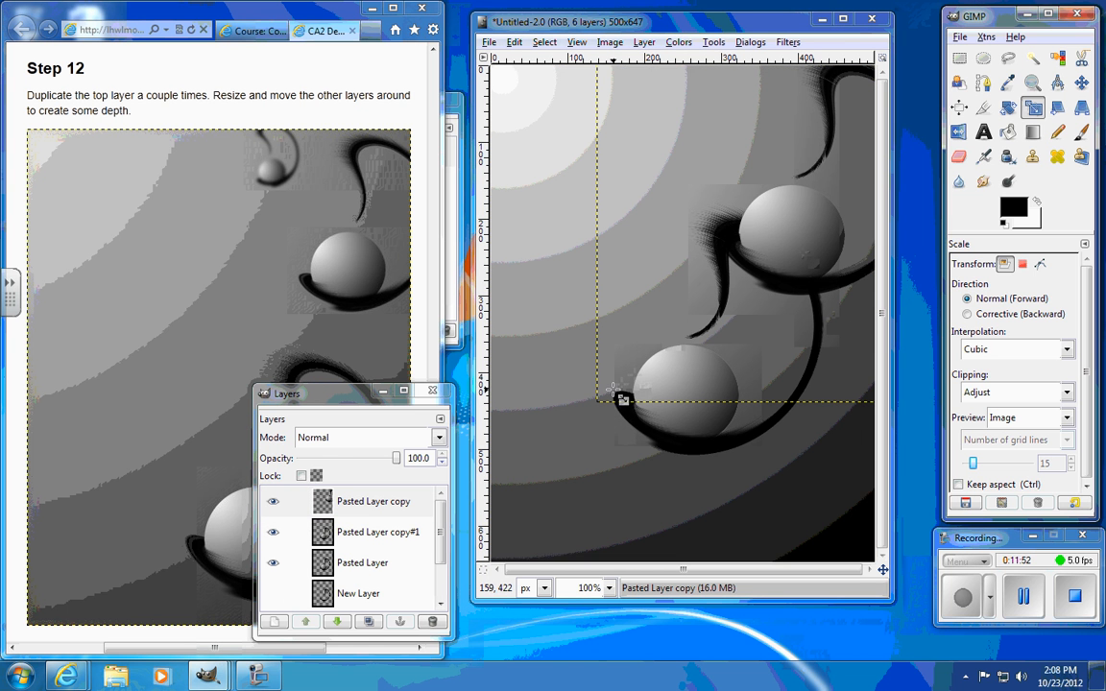
{"action": "left_click", "coordinate": [622, 400]}
{"action": "left_click_drag", "start_coordinate": [622, 400], "coordinate": [711, 320]}
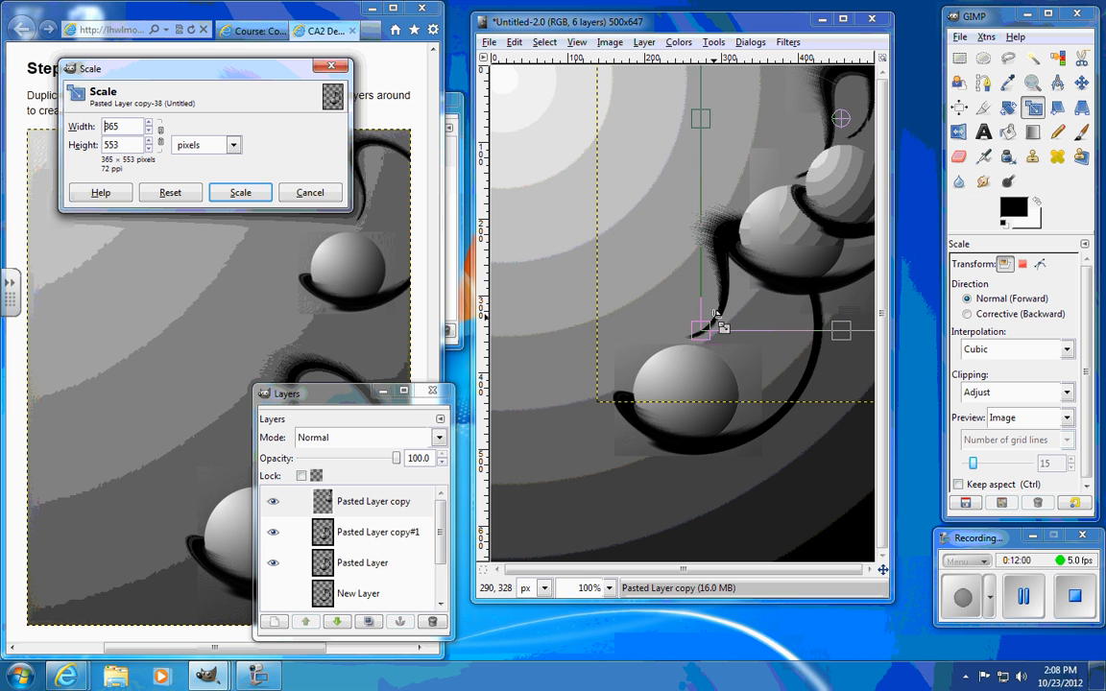
{"action": "left_click", "coordinate": [307, 193]}
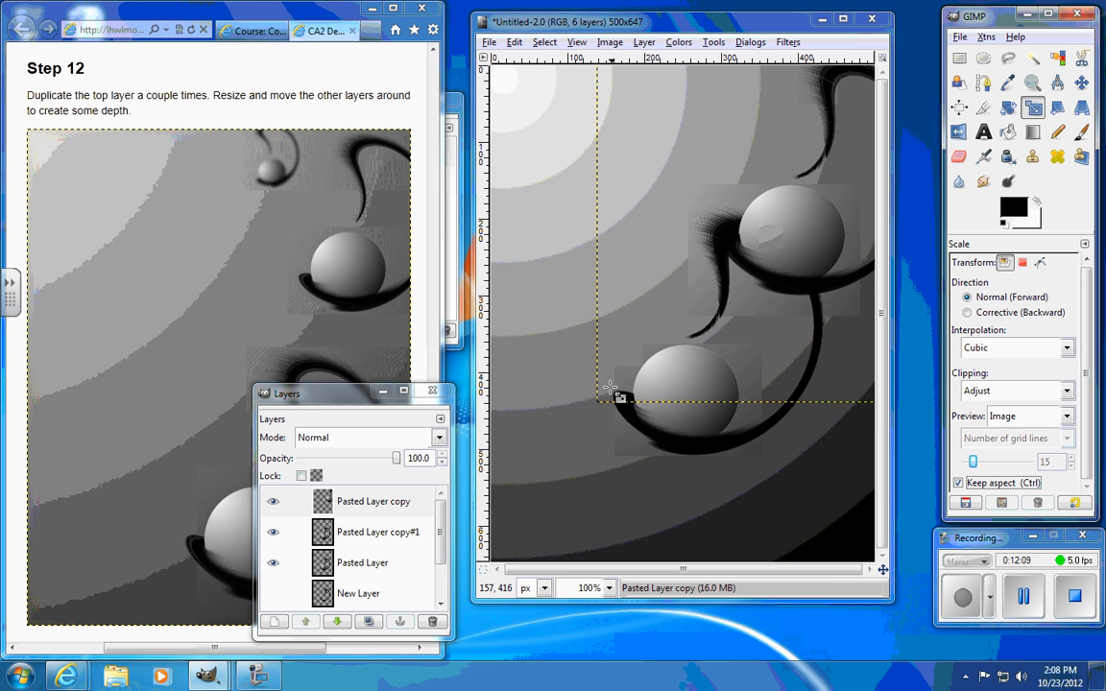
{"action": "left_click_drag", "start_coordinate": [611, 388], "coordinate": [737, 309]}
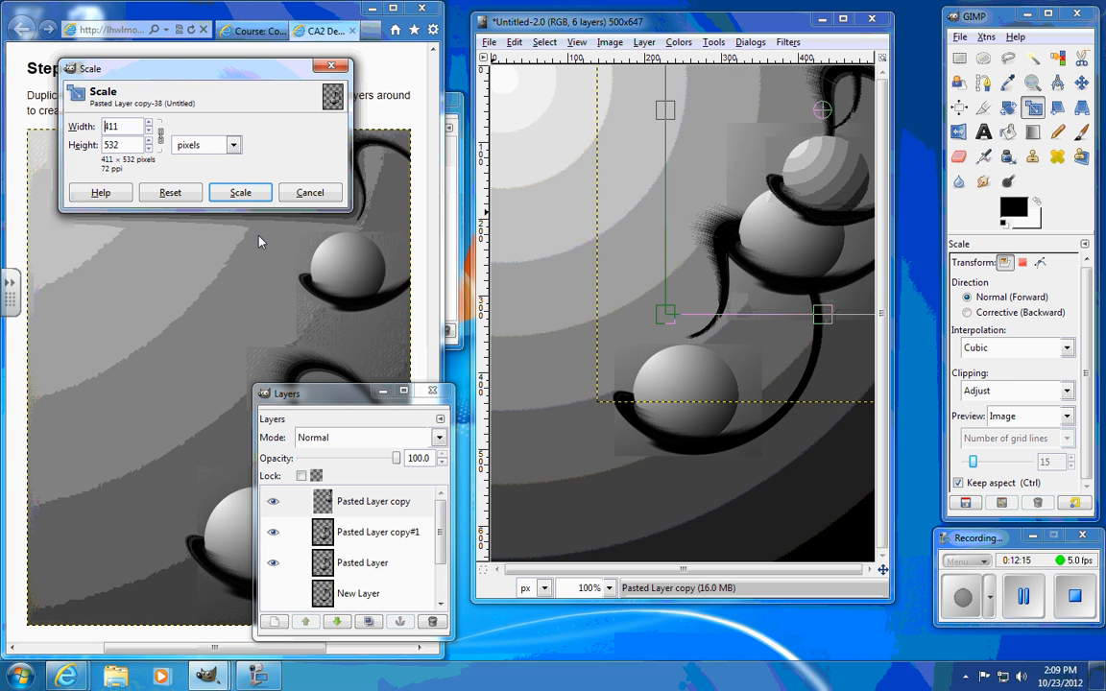
{"action": "left_click", "coordinate": [240, 193]}
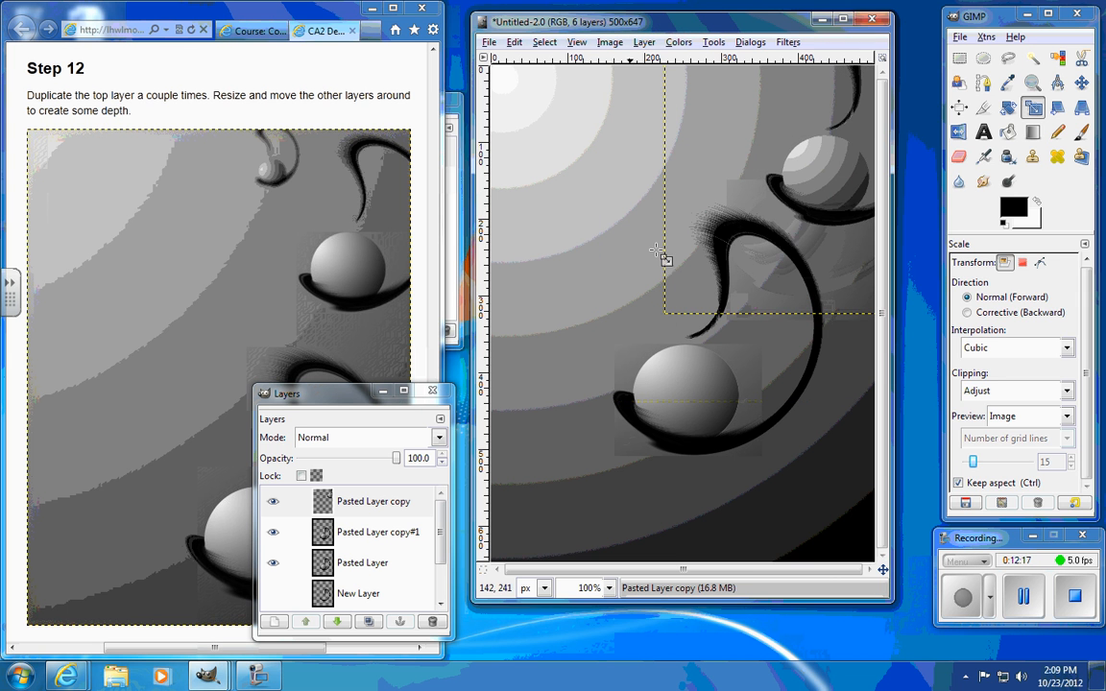
Move the scaled duplicate, Pasted Layer copy, down and left so its circle overlaps the large stroke's upper curl.
{"action": "left_click", "coordinate": [1080, 82]}
{"action": "left_click_drag", "start_coordinate": [784, 196], "coordinate": [748, 234]}
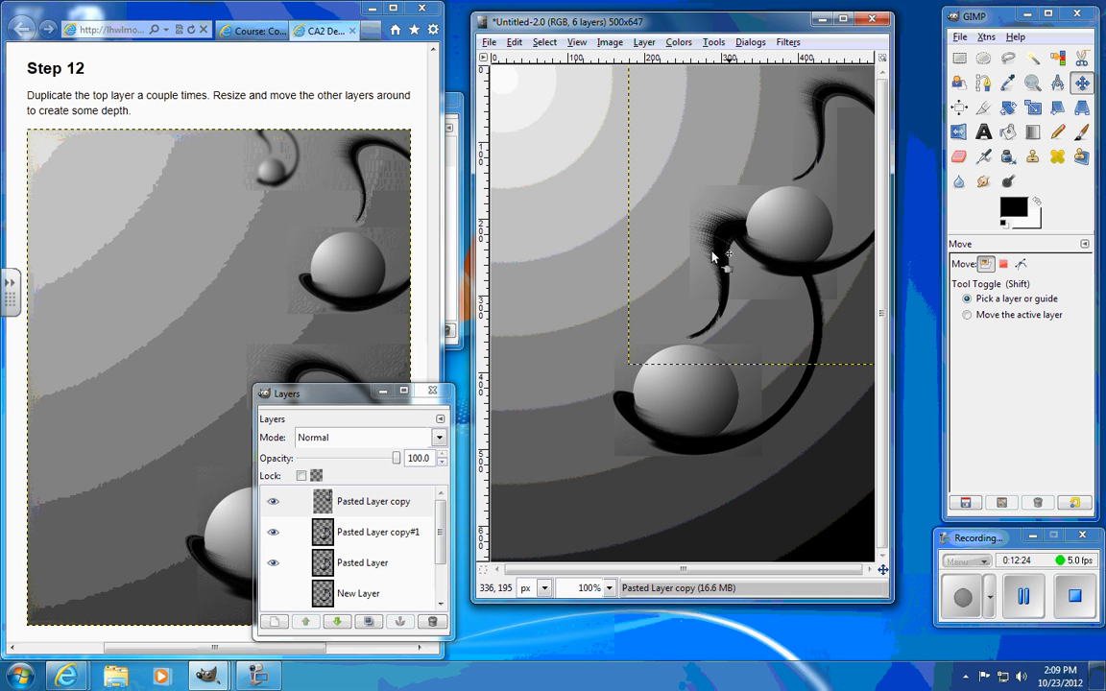
{"action": "left_click", "coordinate": [369, 537]}
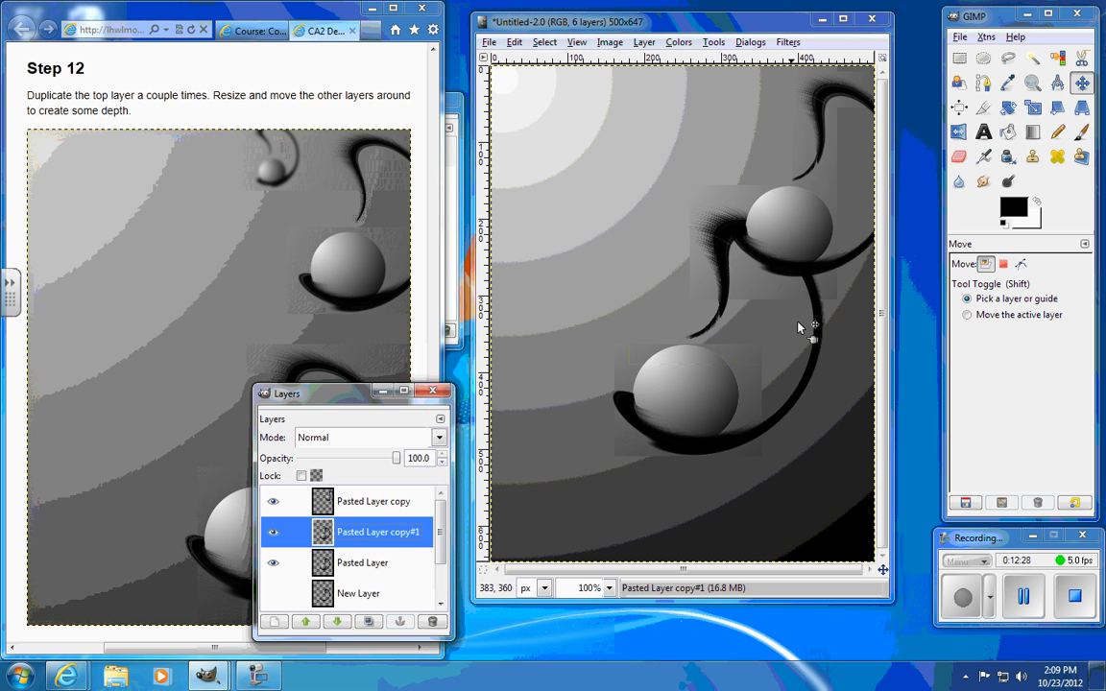
{"action": "left_click", "coordinate": [1032, 107]}
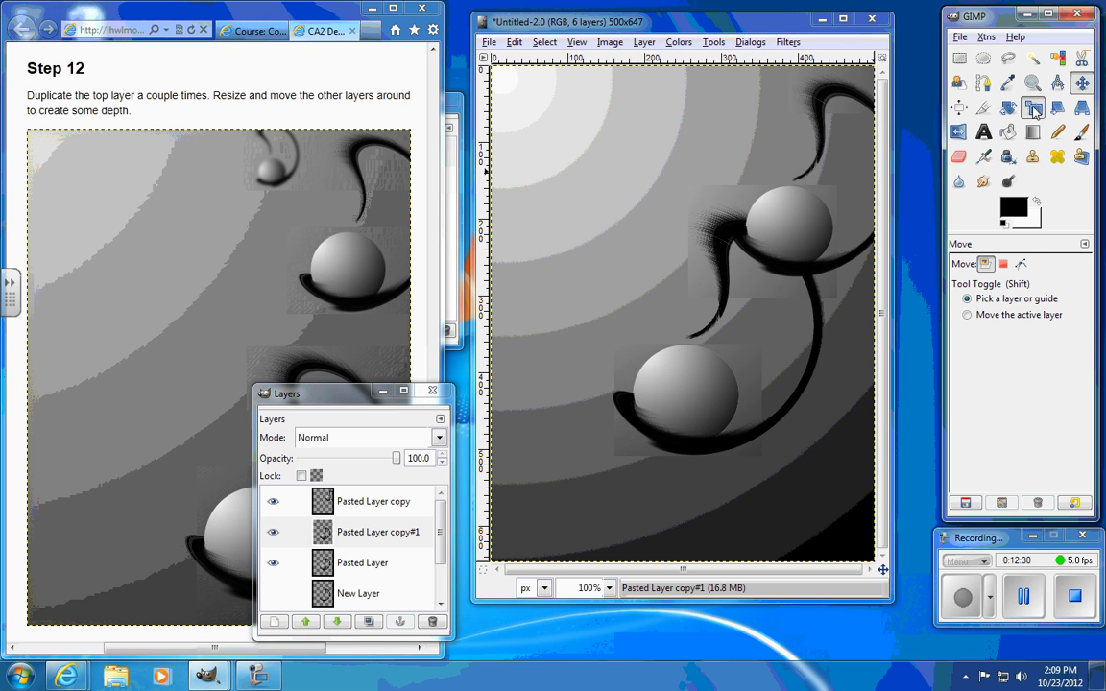
{"action": "left_click", "coordinate": [630, 451]}
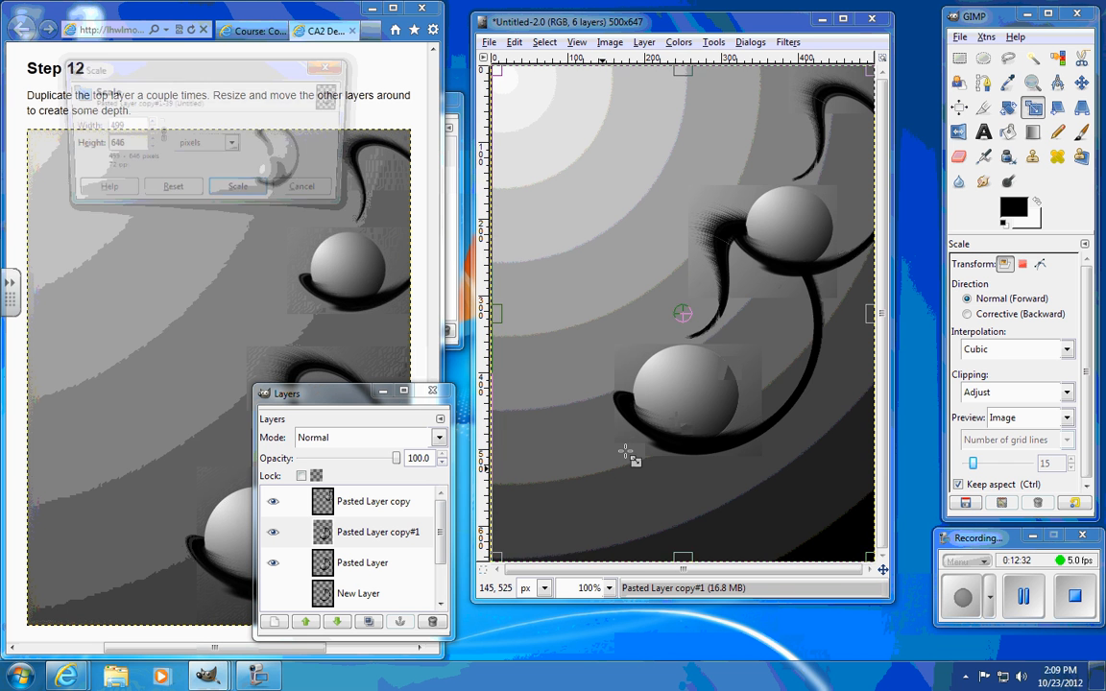
{"action": "left_click_drag", "start_coordinate": [705, 386], "coordinate": [859, 171]}
{"action": "left_click", "coordinate": [1081, 83]}
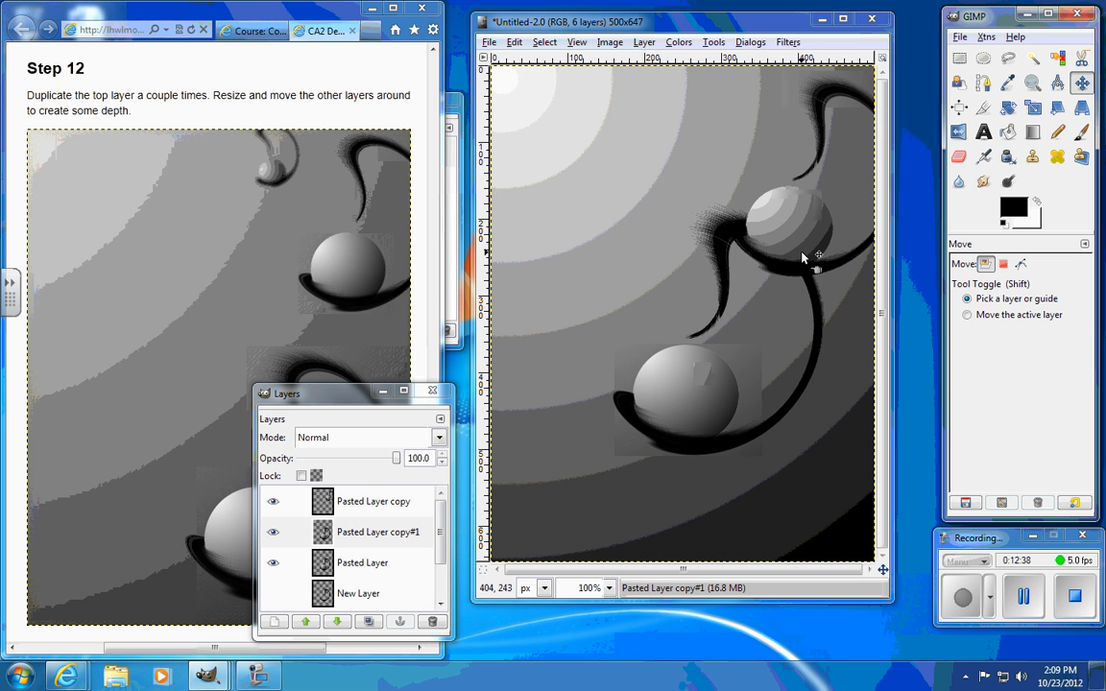
Scale the second duplicate, Pasted Layer copy#1, down to 185 × 240 pixels with its aspect ratio kept.
{"action": "left_click", "coordinate": [365, 537]}
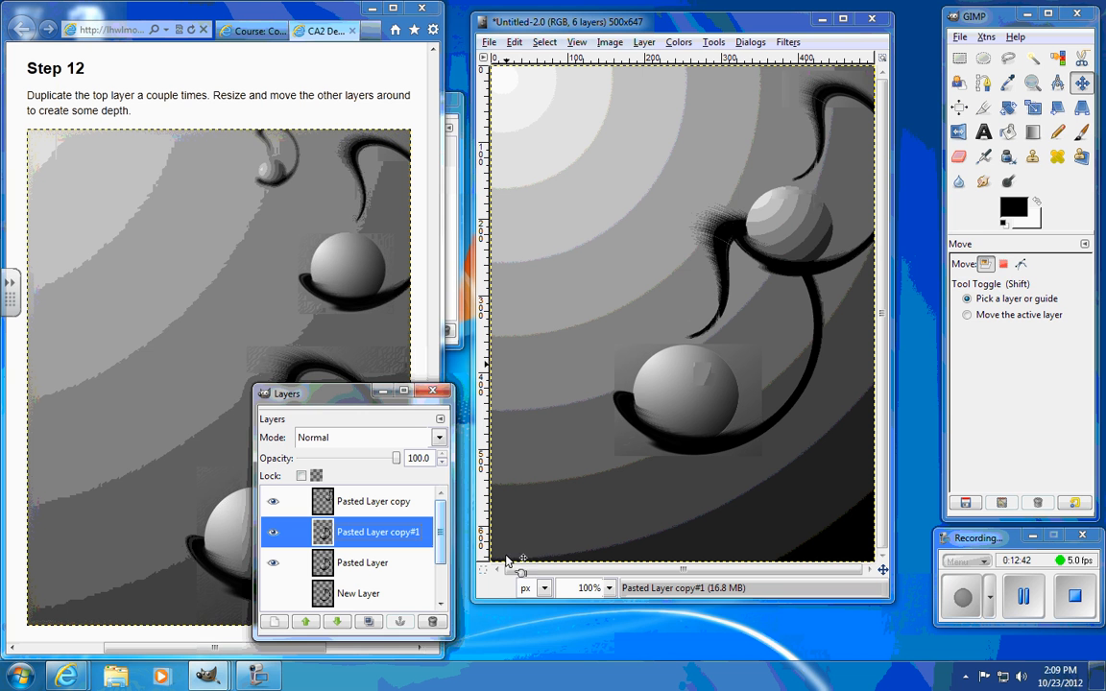
{"action": "left_click", "coordinate": [1033, 107]}
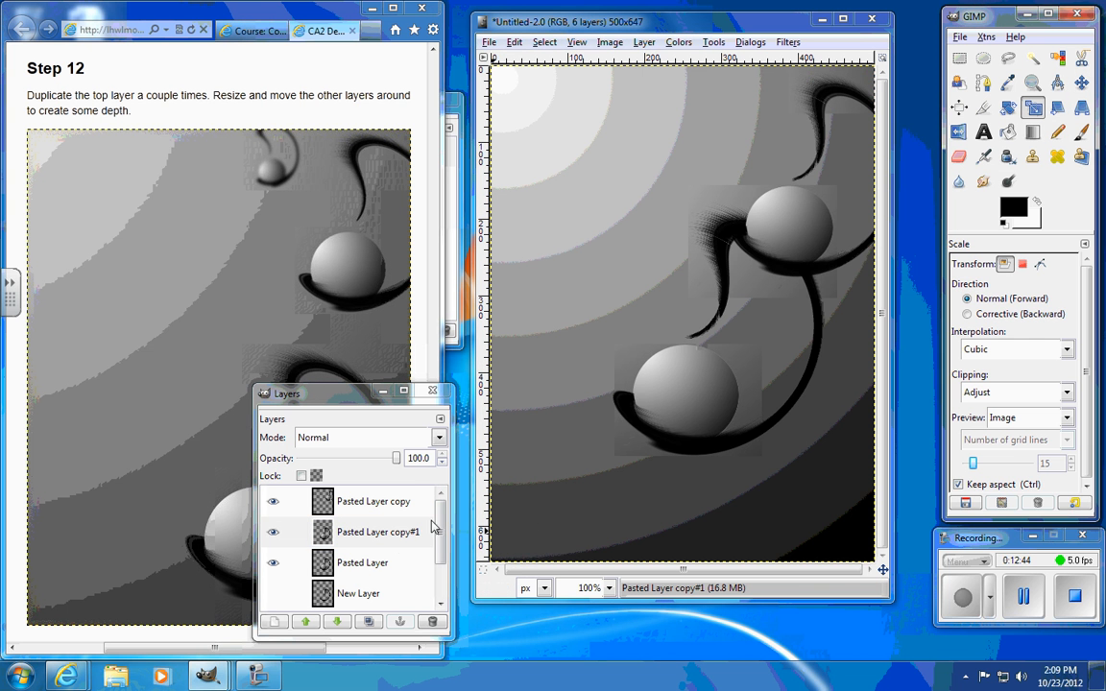
{"action": "left_click", "coordinate": [384, 544]}
{"action": "left_click_drag", "start_coordinate": [524, 543], "coordinate": [841, 234]}
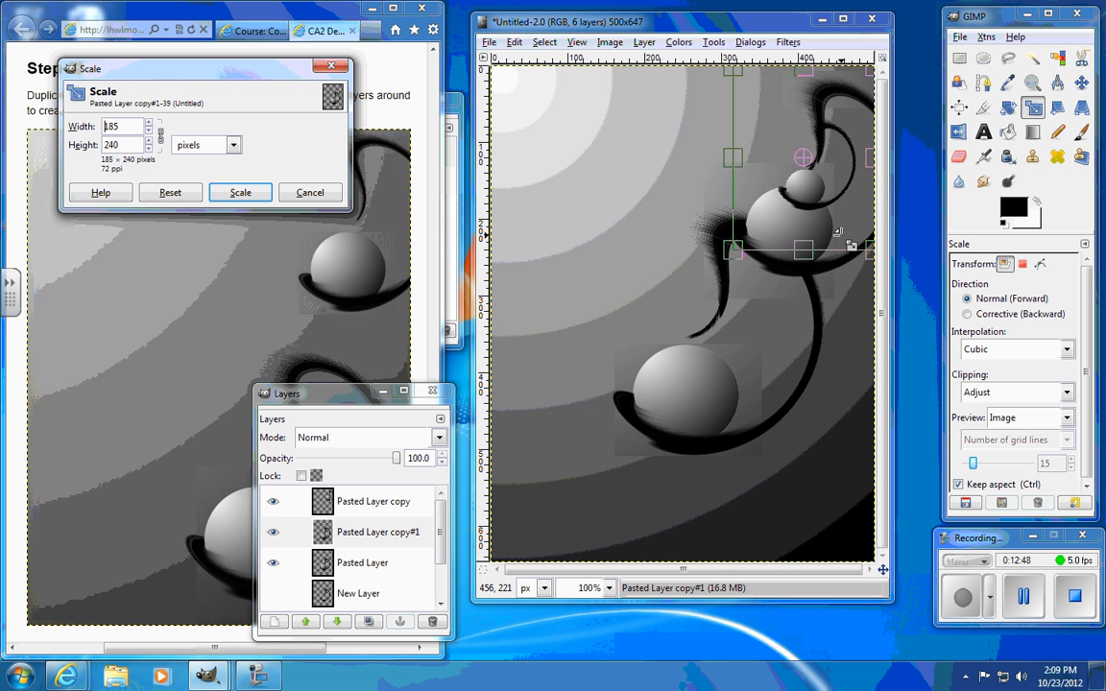
{"action": "left_click", "coordinate": [216, 196]}
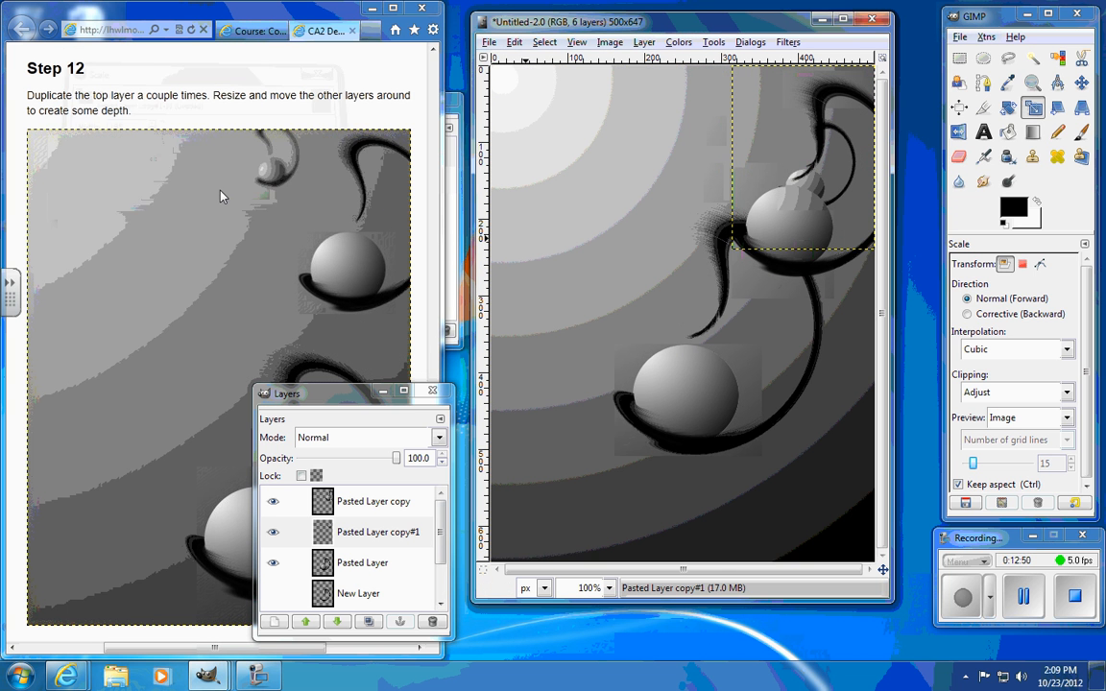
Move Pasted Layer copy#1 up and left to the middle of the canvas's upper edge, with its stroke partly cut off.
{"action": "left_click", "coordinate": [1081, 82]}
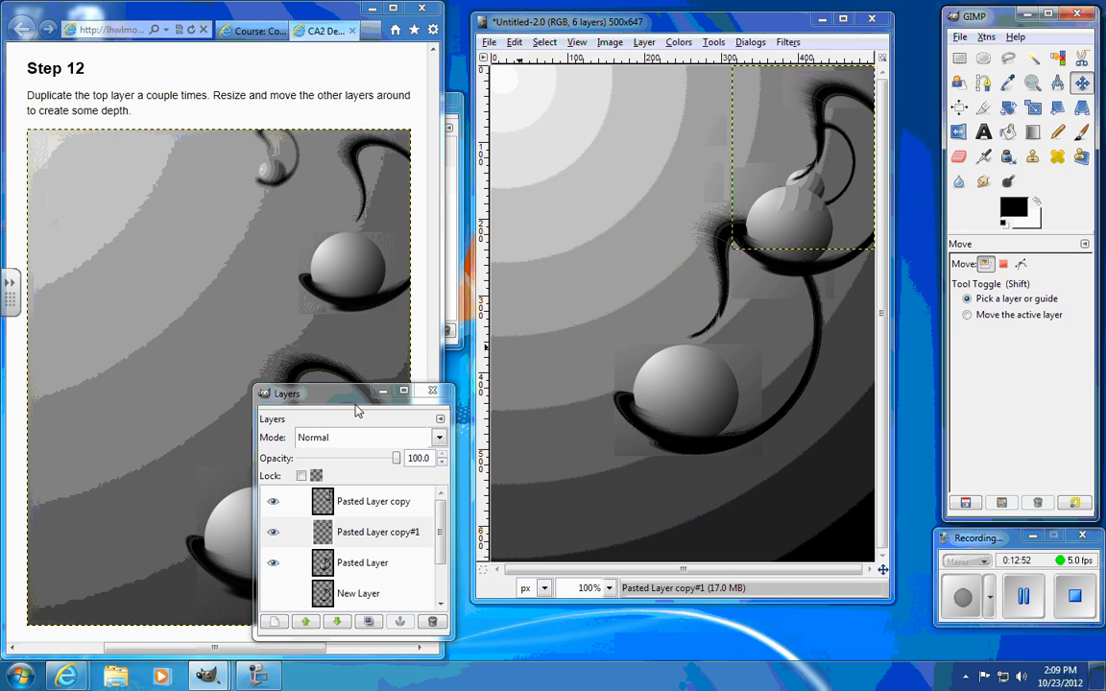
{"action": "left_click", "coordinate": [355, 539]}
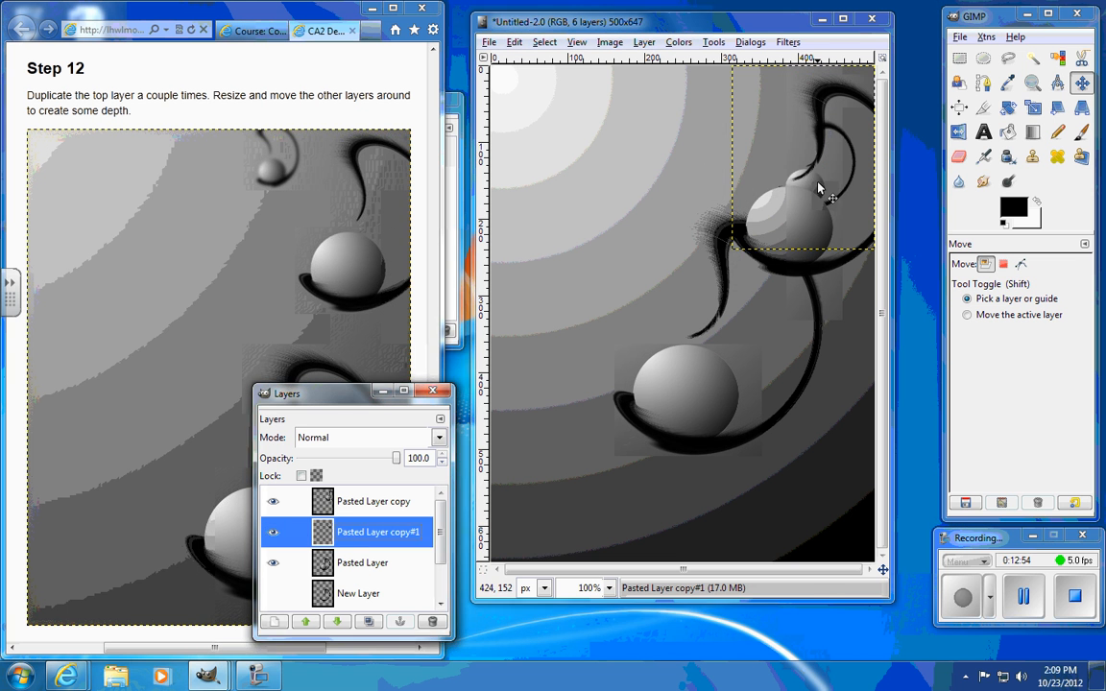
{"action": "left_click_drag", "start_coordinate": [822, 189], "coordinate": [703, 111]}
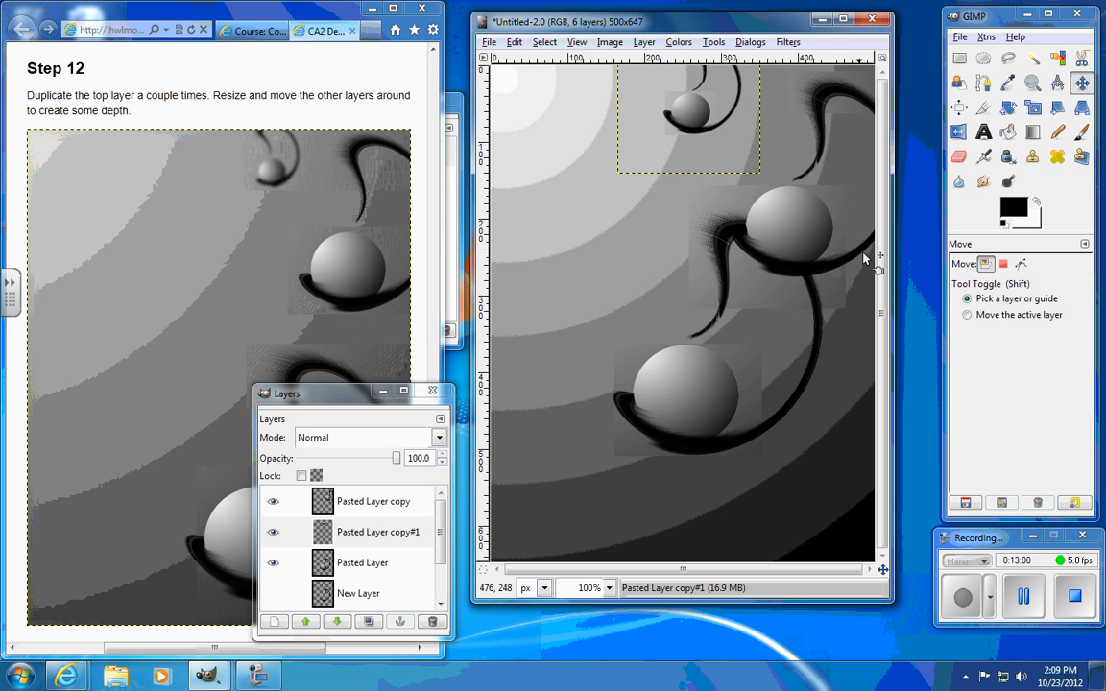
Move the larger duplicate, Pasted Layer copy, slightly up and right, away from the large stroke.
{"action": "left_click", "coordinate": [1031, 83]}
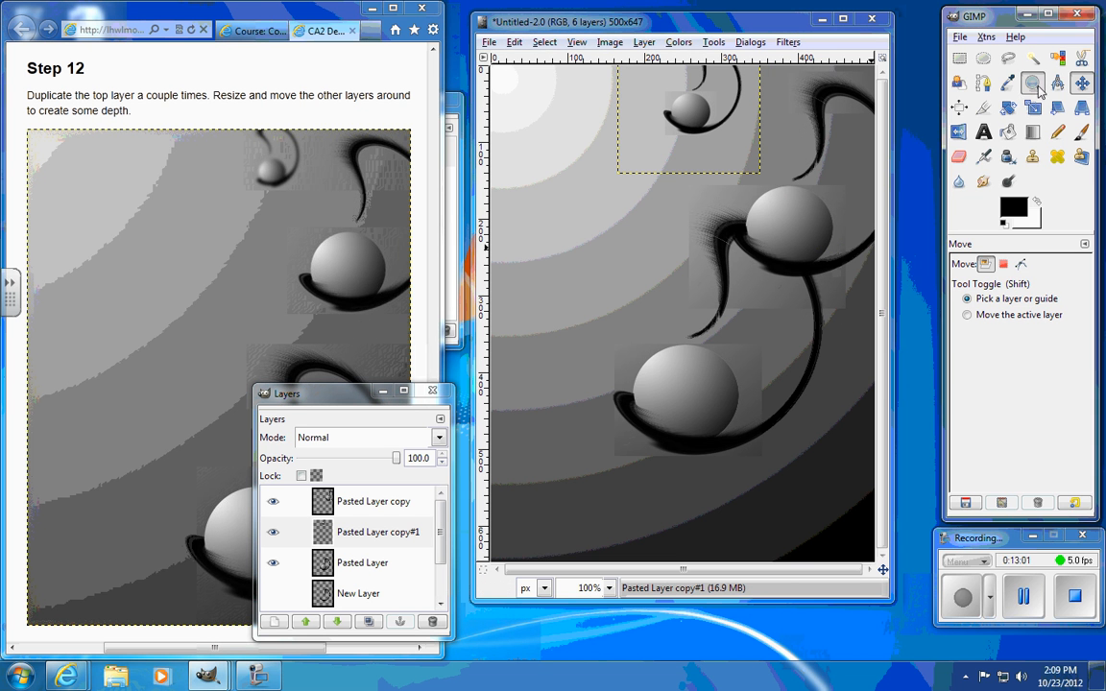
{"action": "left_click", "coordinate": [829, 388]}
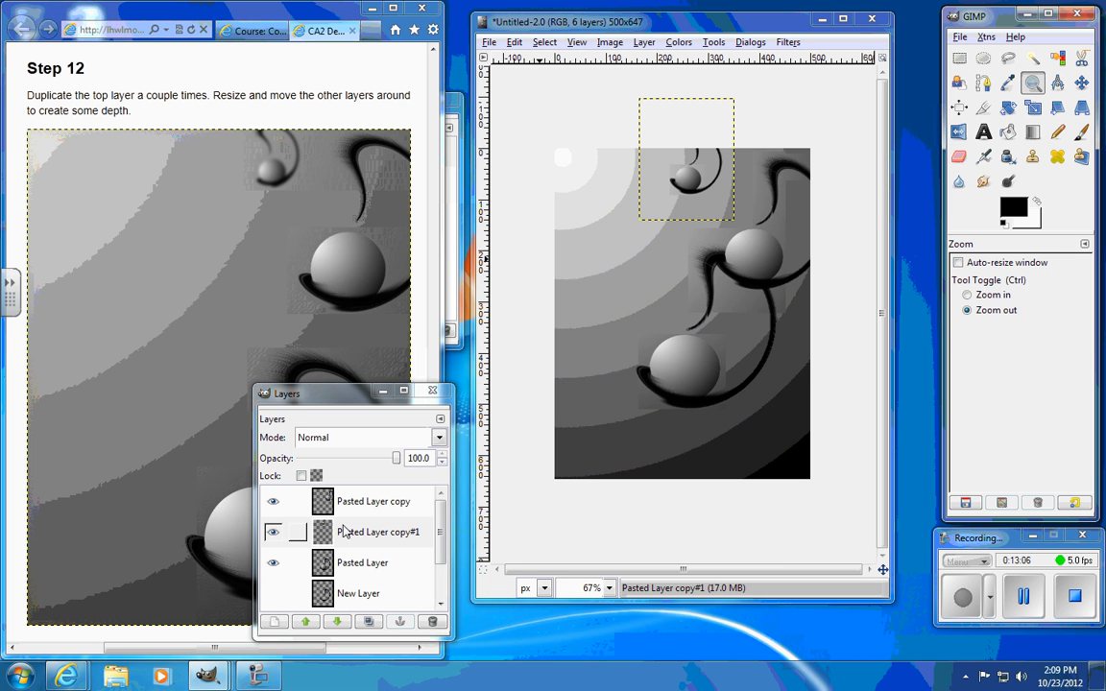
{"action": "left_click", "coordinate": [364, 503]}
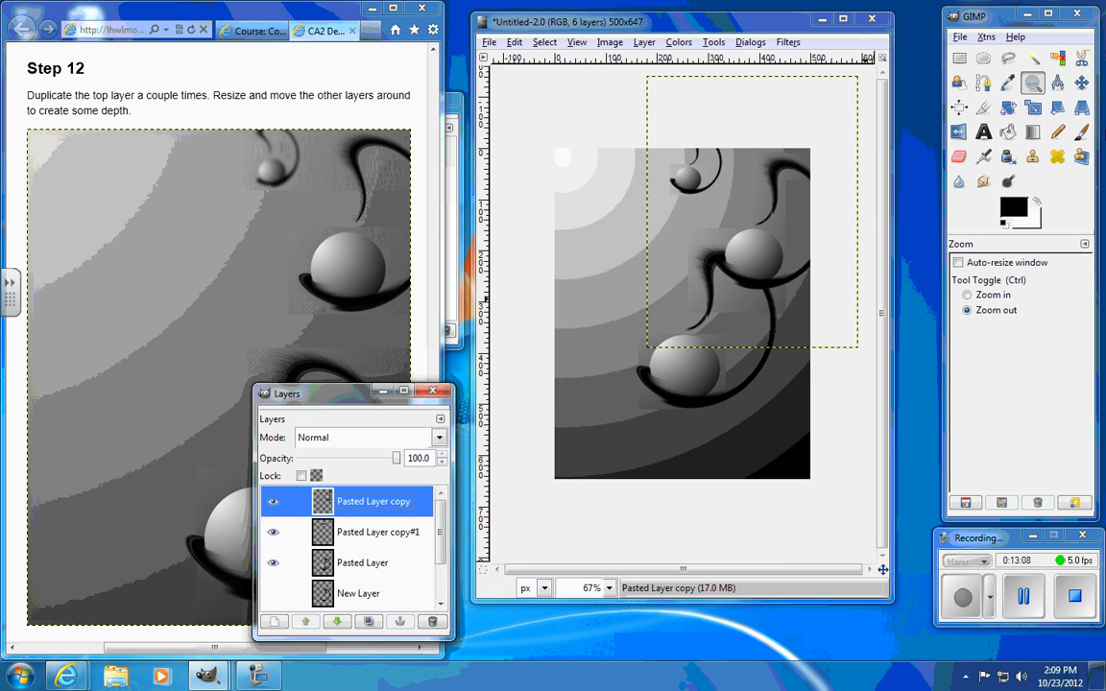
{"action": "left_click", "coordinate": [1082, 83]}
{"action": "mouse_move", "coordinate": [765, 277]}
{"action": "left_mouse_down"}
{"action": "mouse_move", "coordinate": [759, 252]}
{"action": "mouse_move", "coordinate": [763, 278]}
{"action": "mouse_move", "coordinate": [770, 256]}
{"action": "left_mouse_up"}
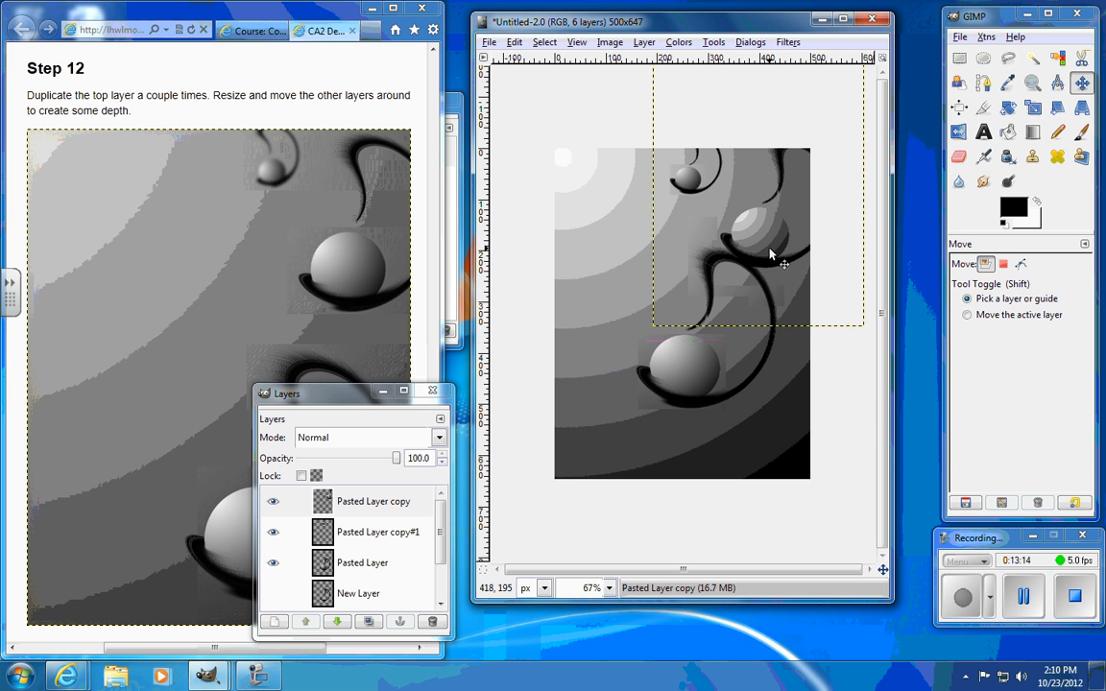
Scale Pasted Layer copy down to 317 × 409 pixels and move it down and left so its whole stroke lies inside the canvas.
{"action": "left_click", "coordinate": [1032, 107]}
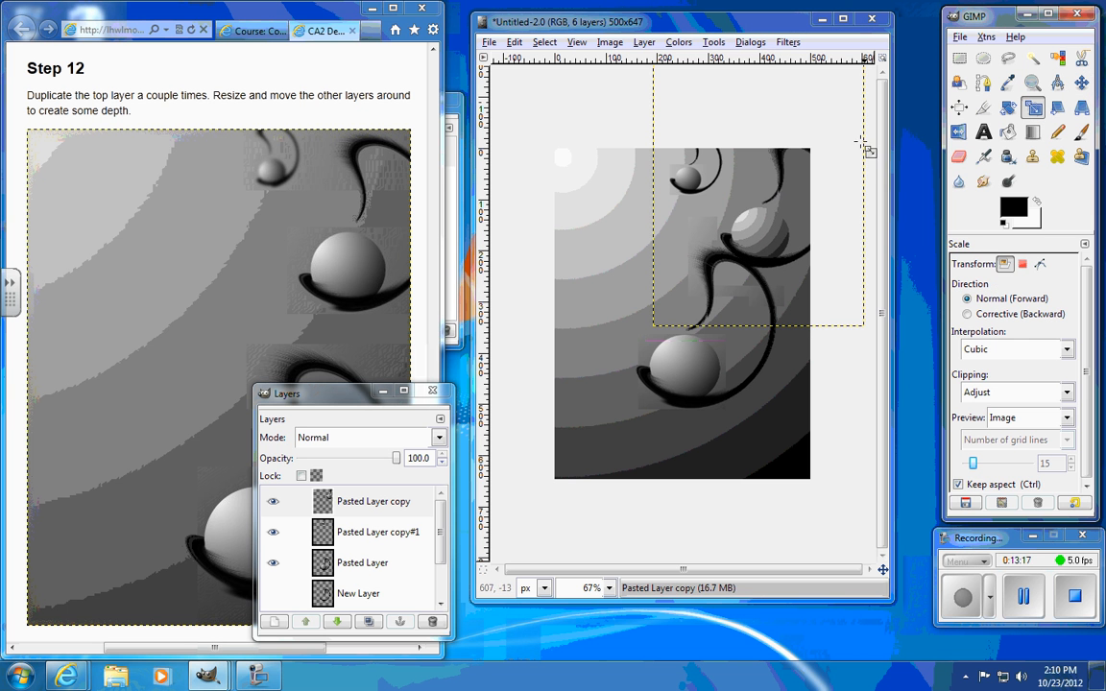
{"action": "left_click_drag", "start_coordinate": [672, 317], "coordinate": [638, 250]}
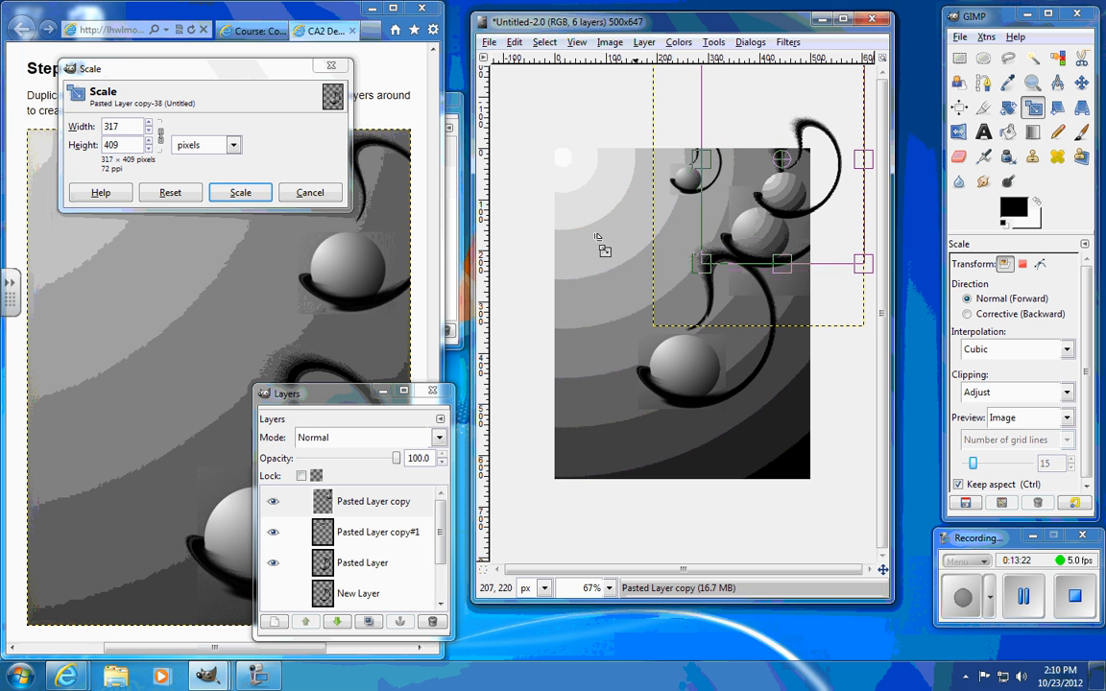
{"action": "left_click", "coordinate": [240, 192]}
{"action": "left_click", "coordinate": [1081, 84]}
{"action": "left_click_drag", "start_coordinate": [801, 179], "coordinate": [756, 264]}
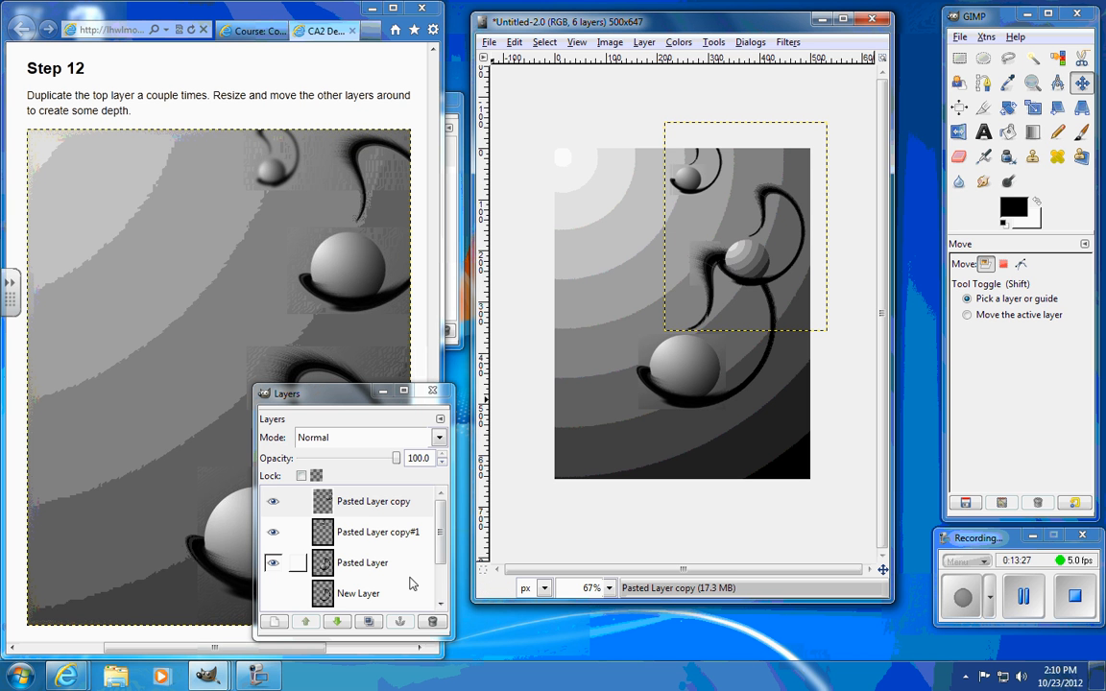
Reorder the layers so Pasted Layer is on top, followed by Pasted Layer copy and then Pasted Layer copy#1.
{"action": "left_click", "coordinate": [368, 511]}
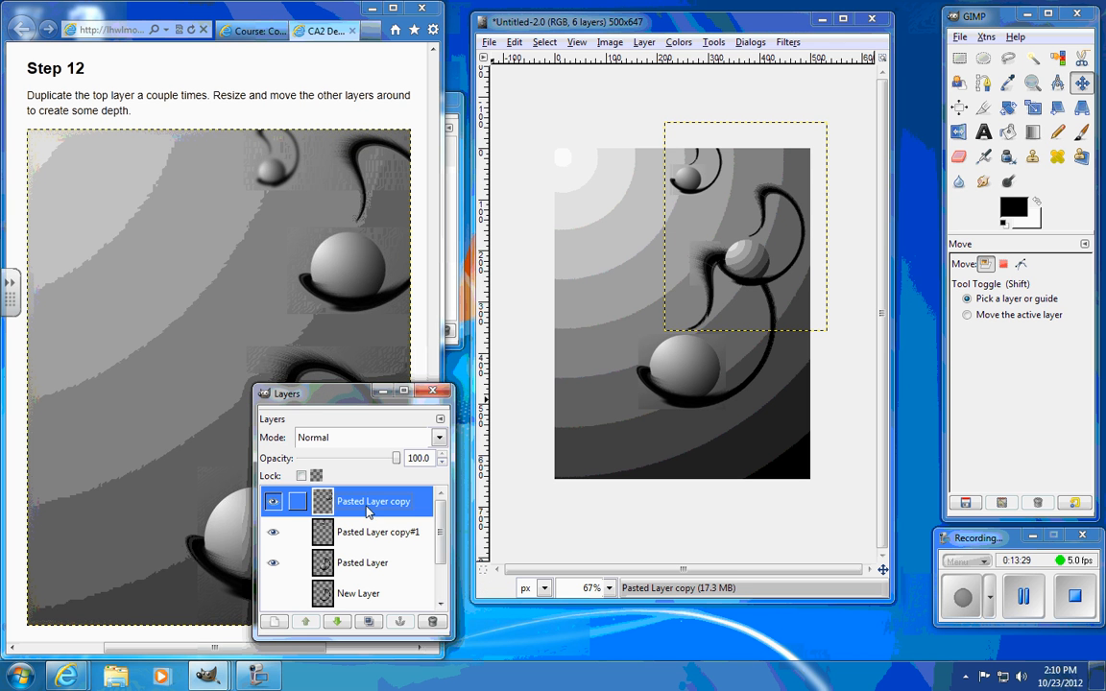
{"action": "left_click", "coordinate": [336, 621]}
{"action": "left_click", "coordinate": [337, 622]}
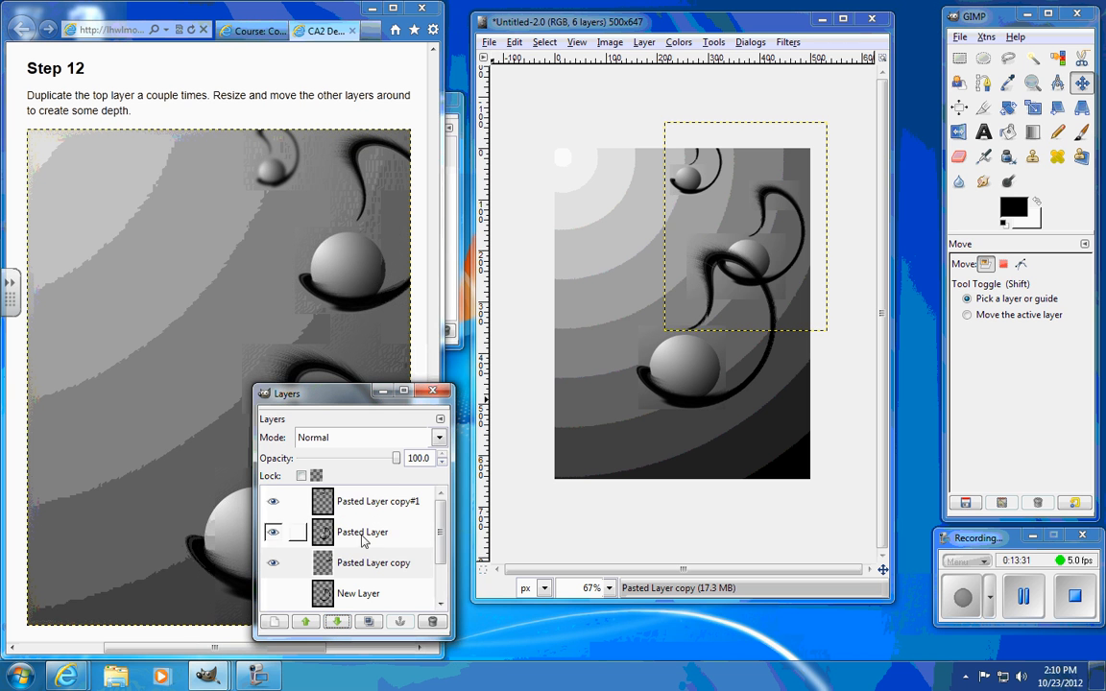
{"action": "left_click", "coordinate": [370, 512]}
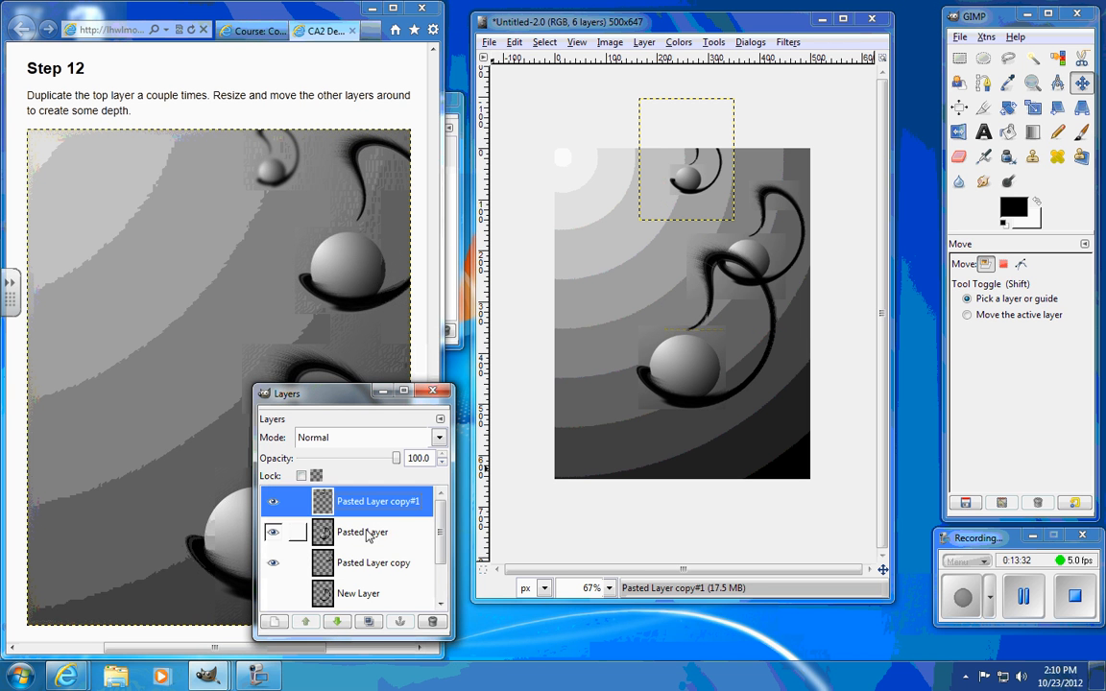
{"action": "left_click", "coordinate": [337, 622]}
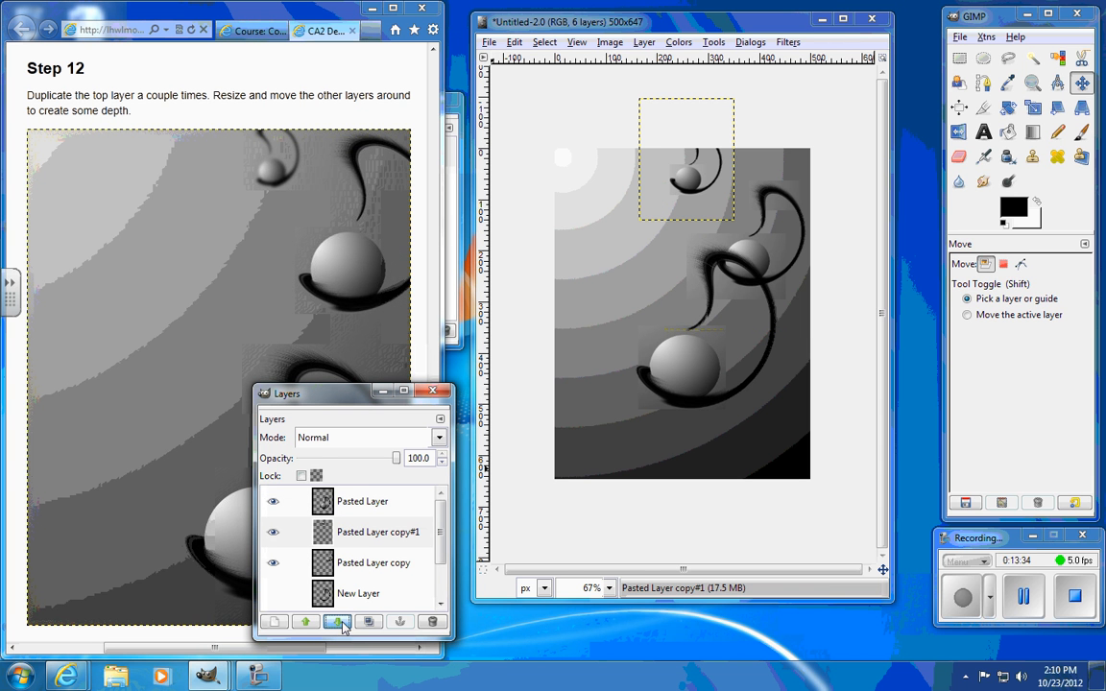
{"action": "left_click", "coordinate": [338, 623]}
Nudge Pasted Layer copy slightly upward and move Pasted Layer down toward the canvas's lower-right area.
{"action": "left_click", "coordinate": [362, 534]}
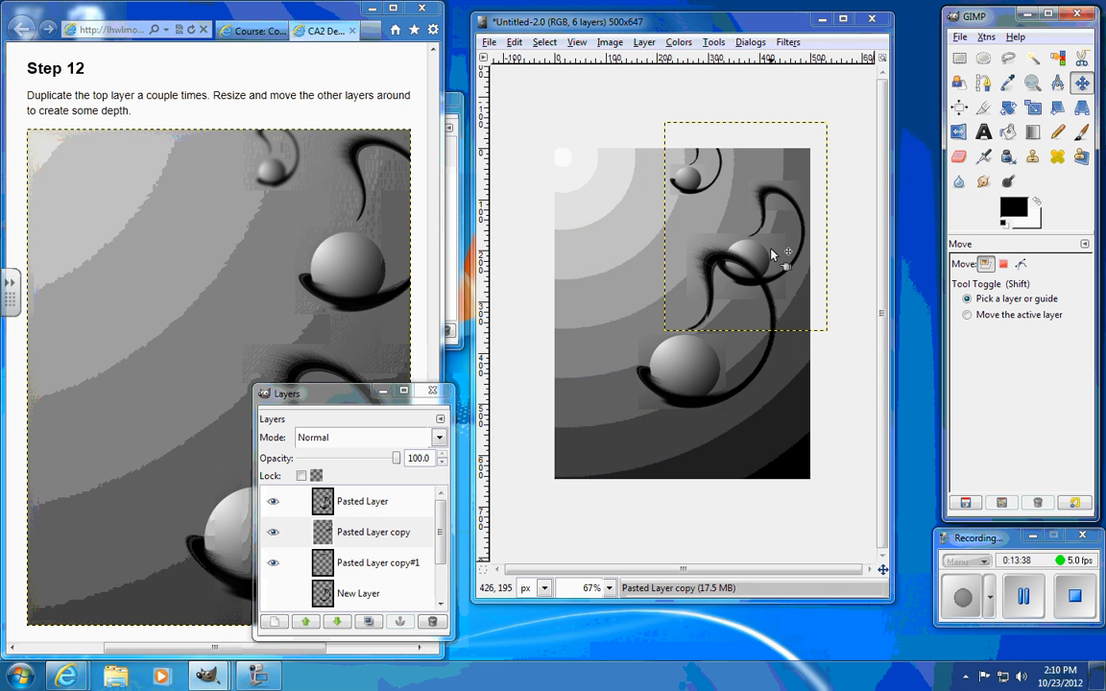
{"action": "left_click_drag", "start_coordinate": [763, 260], "coordinate": [760, 249]}
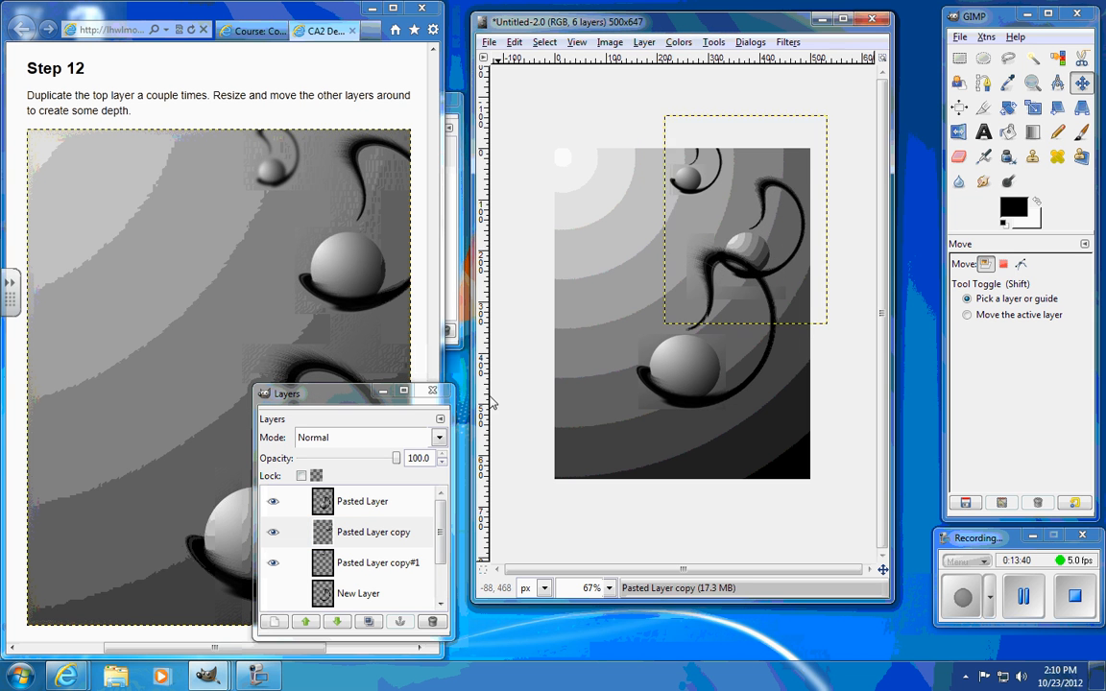
{"action": "left_click", "coordinate": [376, 503]}
{"action": "left_click_drag", "start_coordinate": [707, 377], "coordinate": [712, 438]}
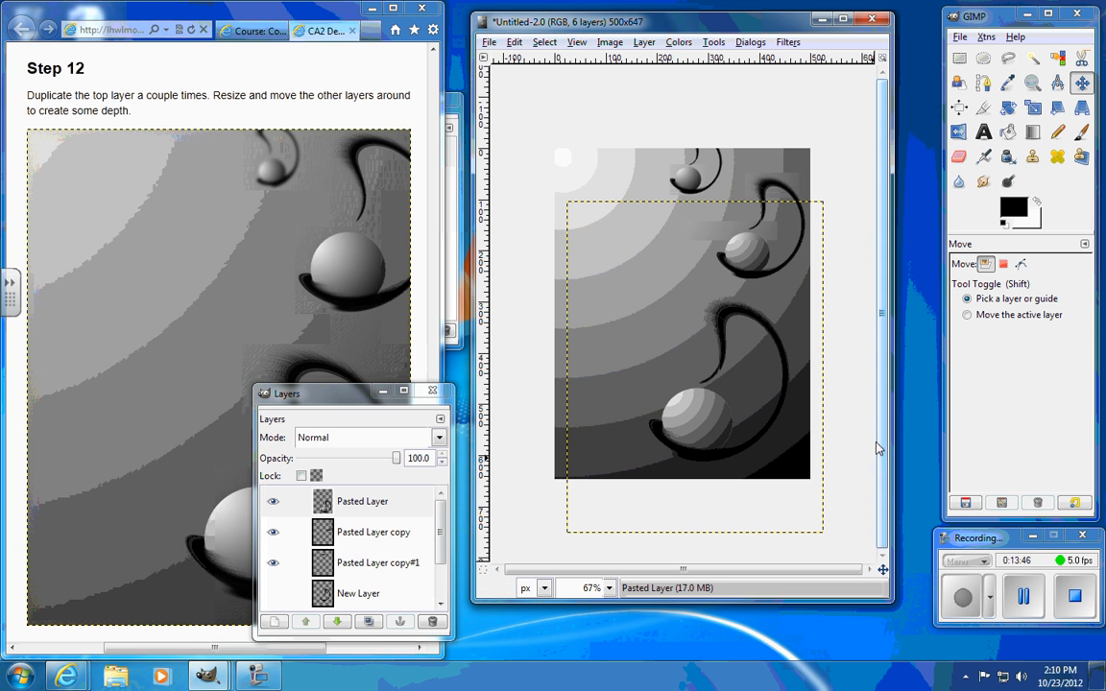
Read the tutorial from Step 12 to the beginning of Step 13 for the tip on increasing depth.
{"action": "left_click", "coordinate": [434, 173]}
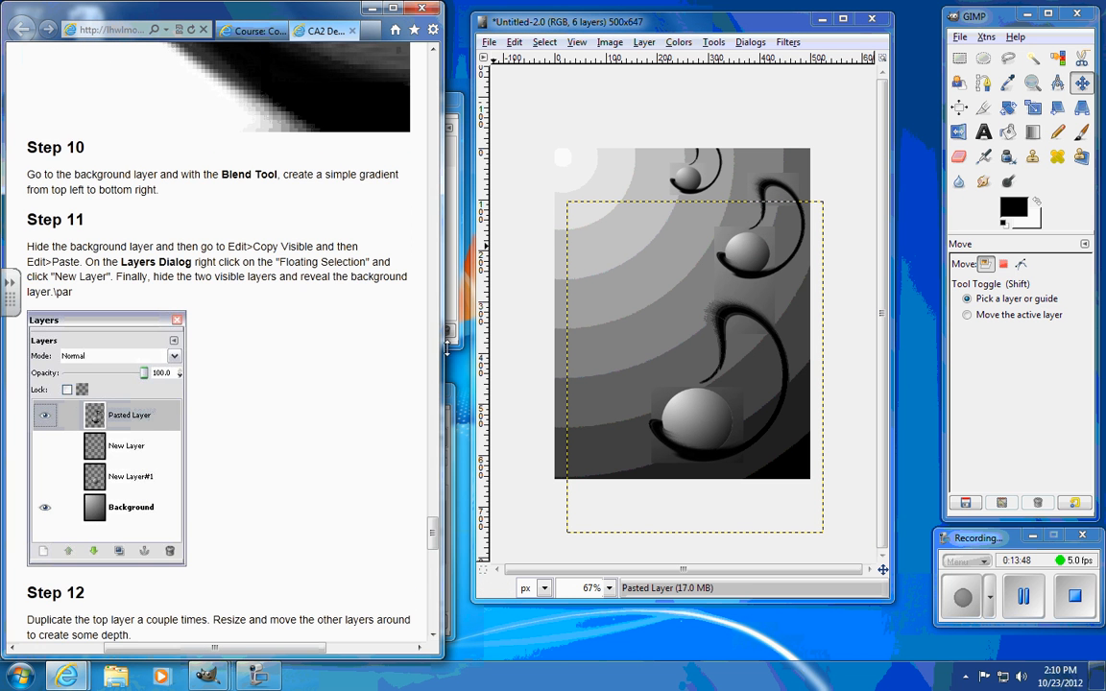
{"action": "left_click_drag", "start_coordinate": [433, 528], "coordinate": [437, 572]}
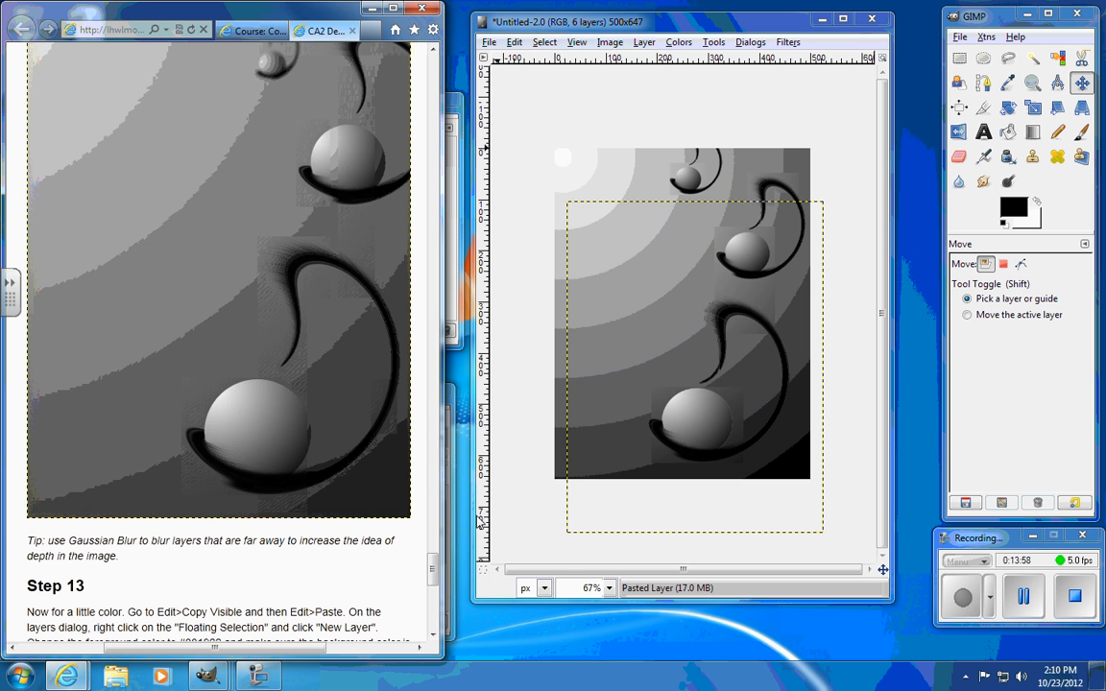
{"action": "left_click_drag", "start_coordinate": [432, 563], "coordinate": [432, 562]}
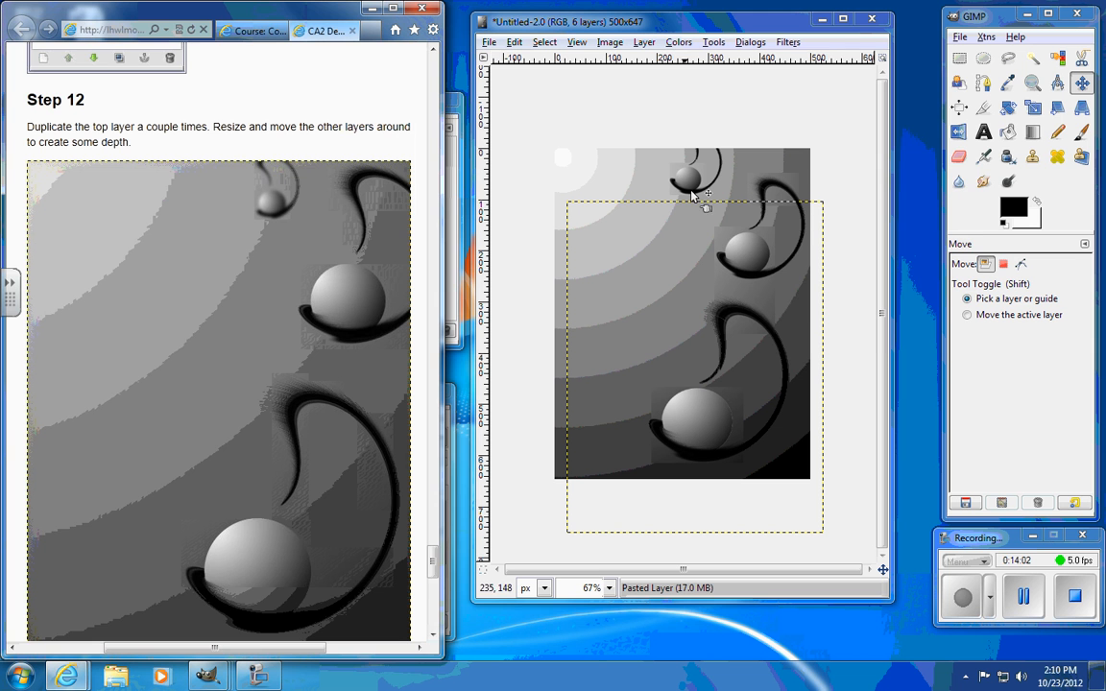
{"action": "left_click", "coordinate": [788, 42]}
{"action": "mouse_move", "coordinate": [806, 131]}
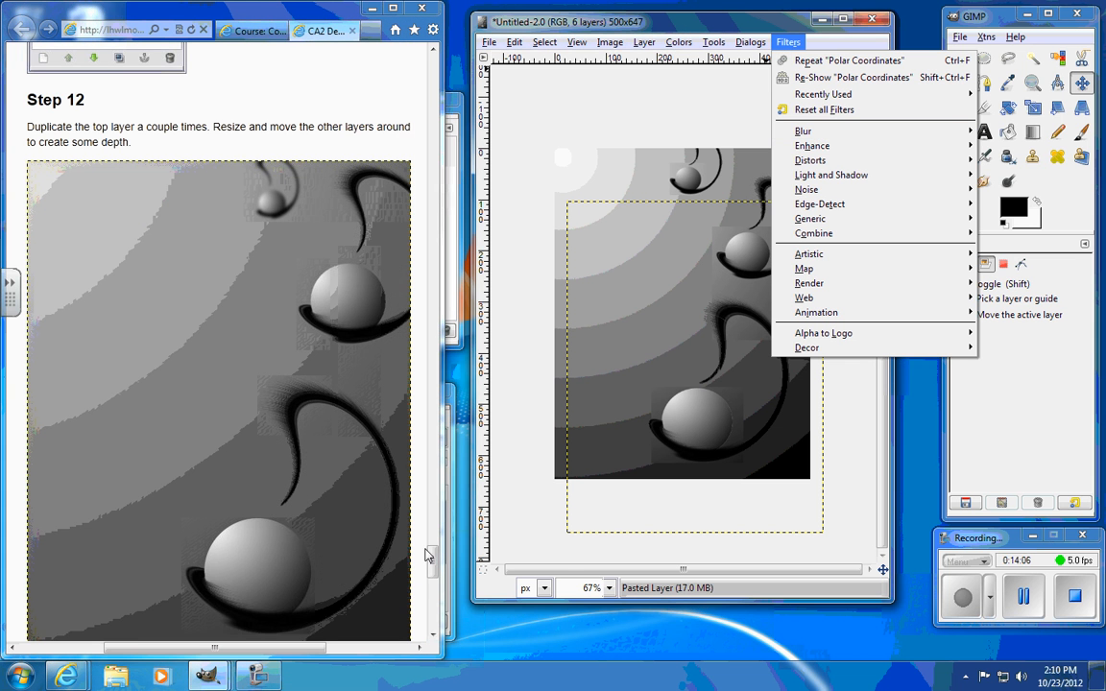
{"action": "left_click_drag", "start_coordinate": [432, 557], "coordinate": [432, 565]}
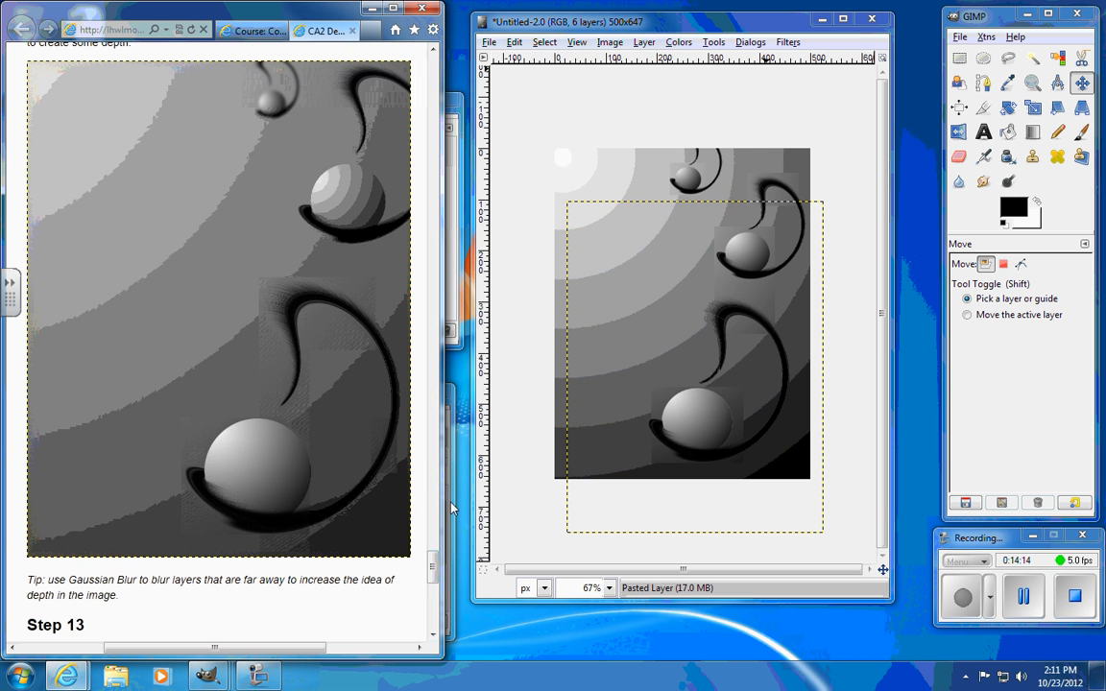
Apply a Gaussian Blur with a 5.0 px horizontal and vertical radius to the Pasted Layer copy#1 layer.
{"action": "left_click", "coordinate": [452, 528]}
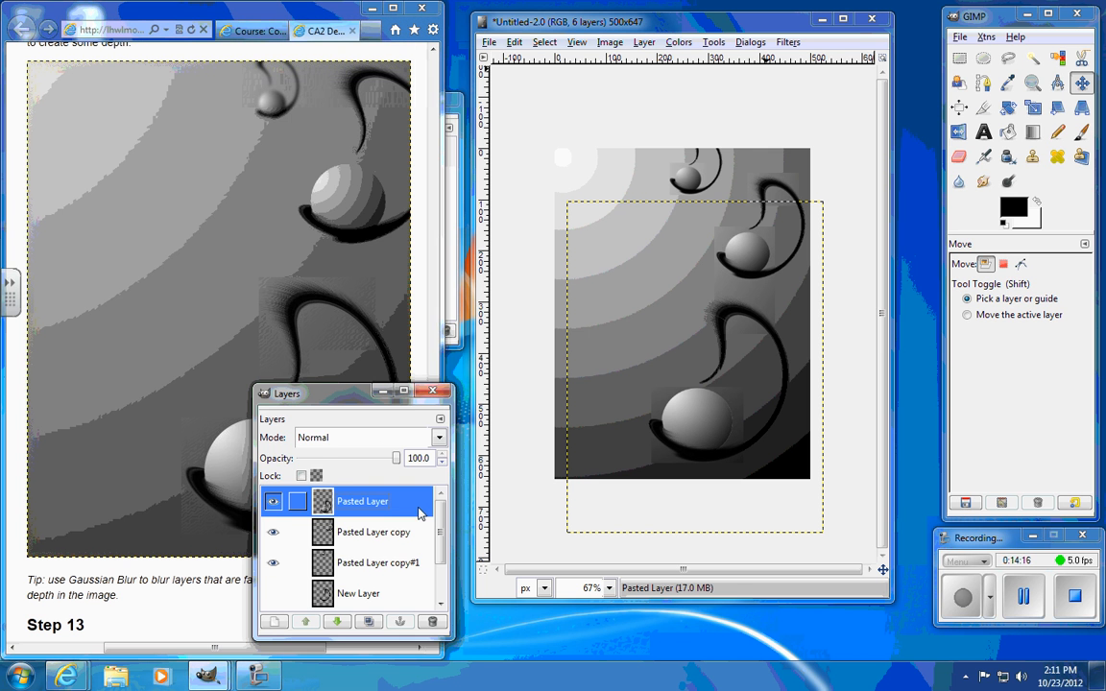
{"action": "left_click", "coordinate": [374, 562]}
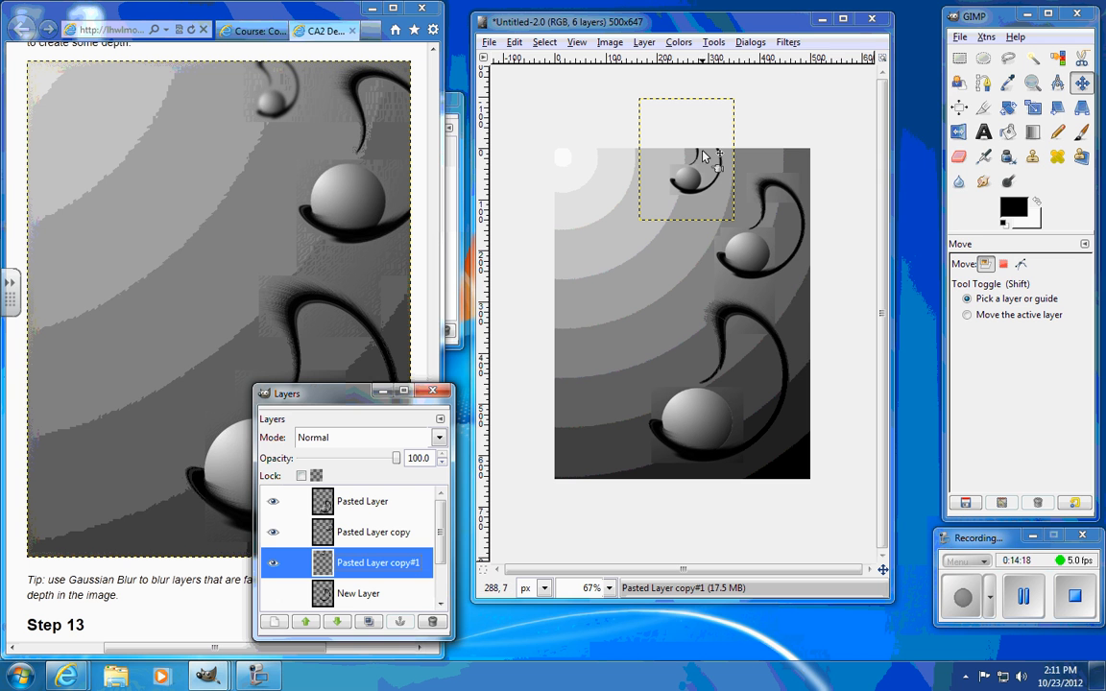
{"action": "left_click", "coordinate": [788, 42]}
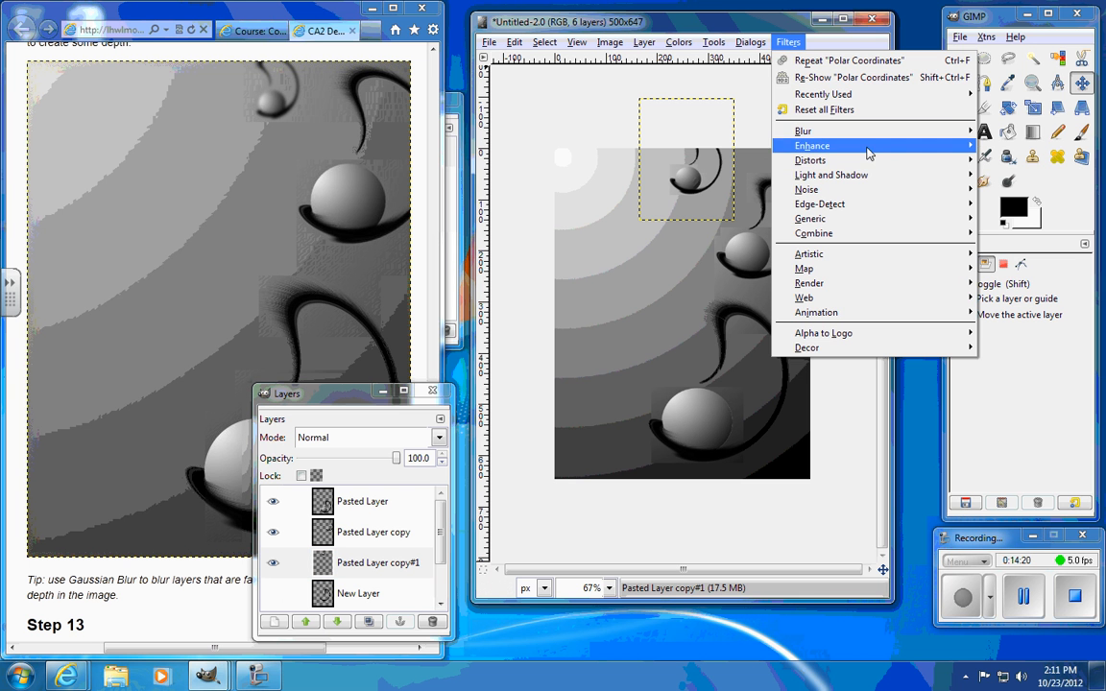
{"action": "left_click", "coordinate": [1003, 131]}
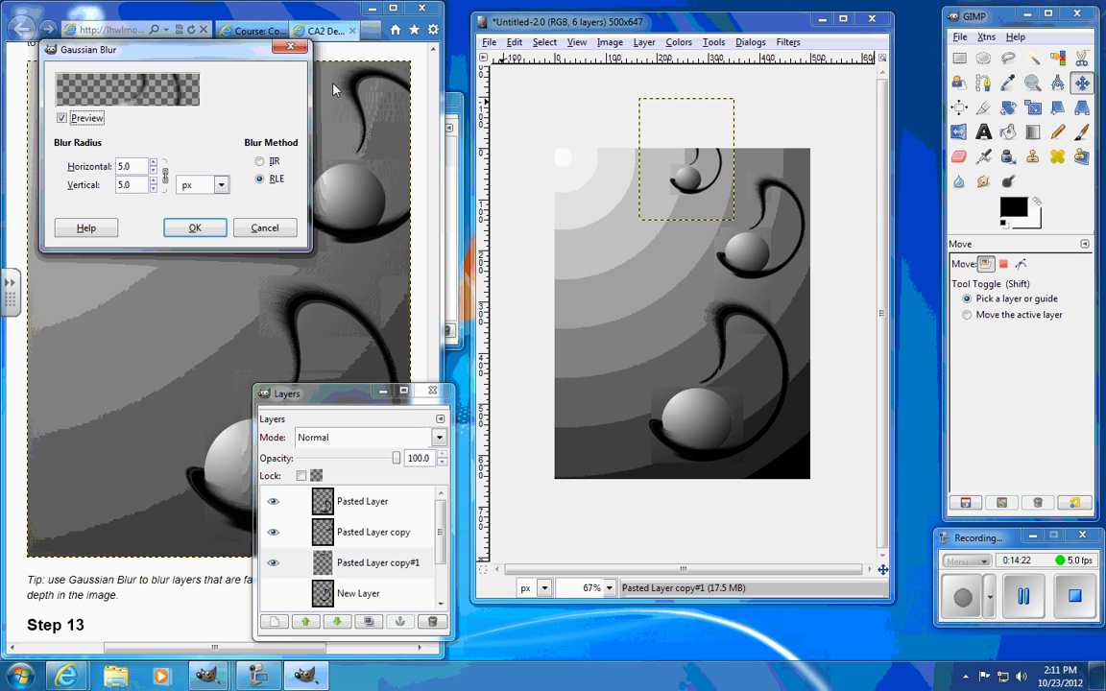
{"action": "left_click_drag", "start_coordinate": [220, 65], "coordinate": [353, 164]}
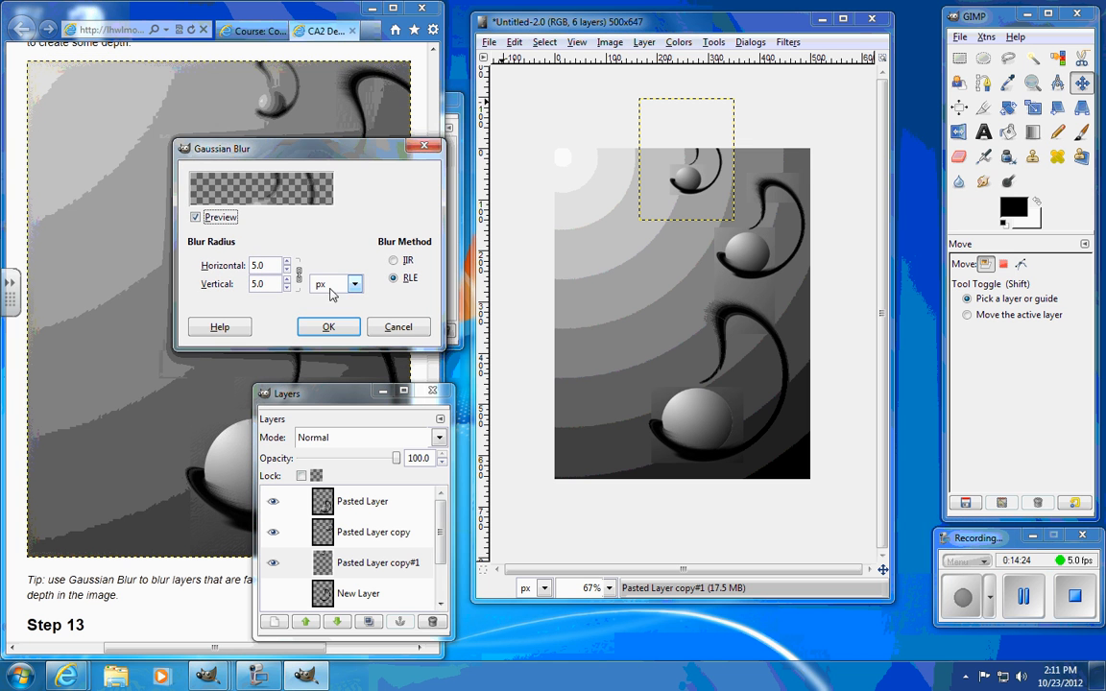
{"action": "left_click", "coordinate": [195, 217]}
{"action": "left_click", "coordinate": [196, 218]}
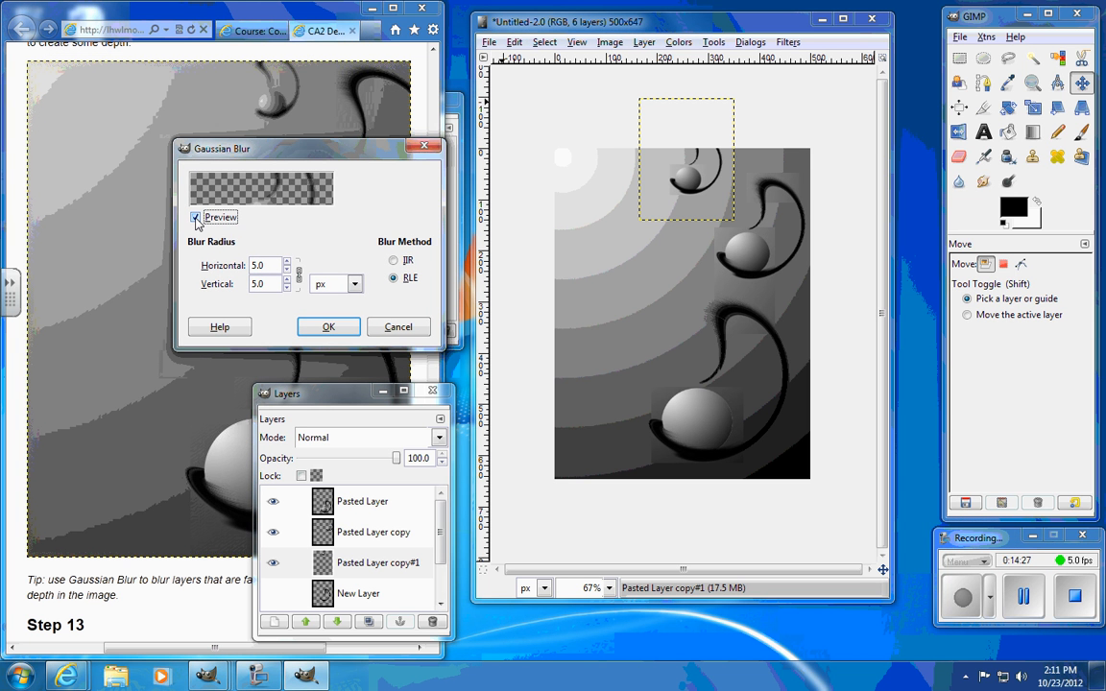
{"action": "left_click", "coordinate": [329, 328]}
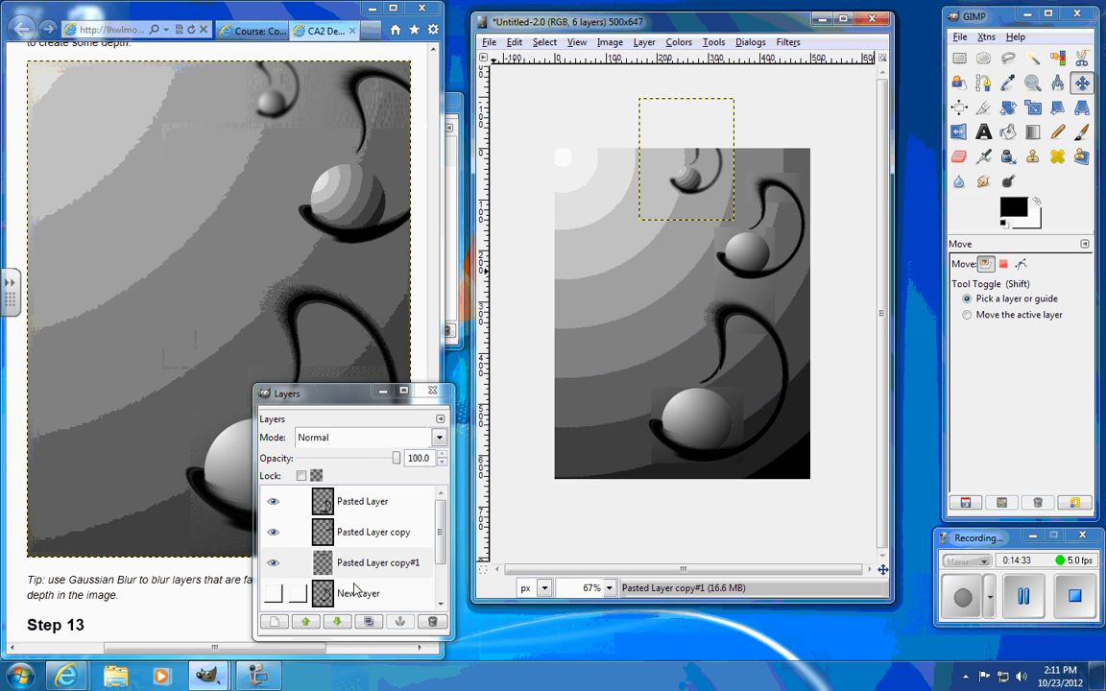
Apply a Gaussian Blur with a 2.0 px horizontal and vertical radius to the Pasted Layer copy layer.
{"action": "left_click", "coordinate": [360, 534]}
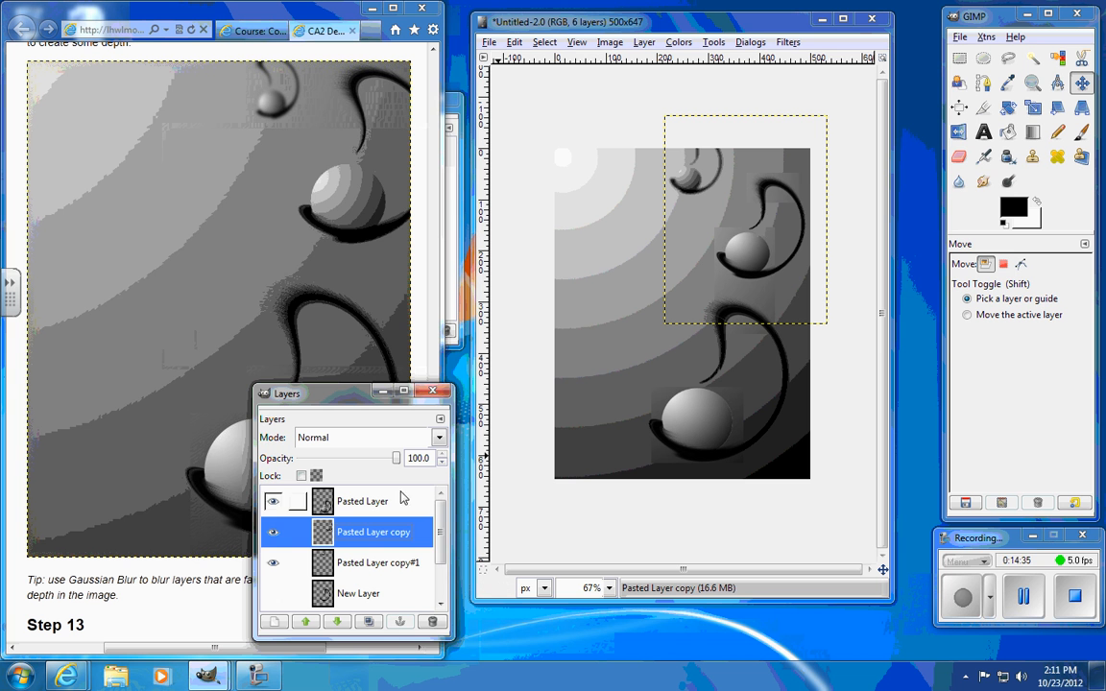
{"action": "left_click", "coordinate": [787, 42]}
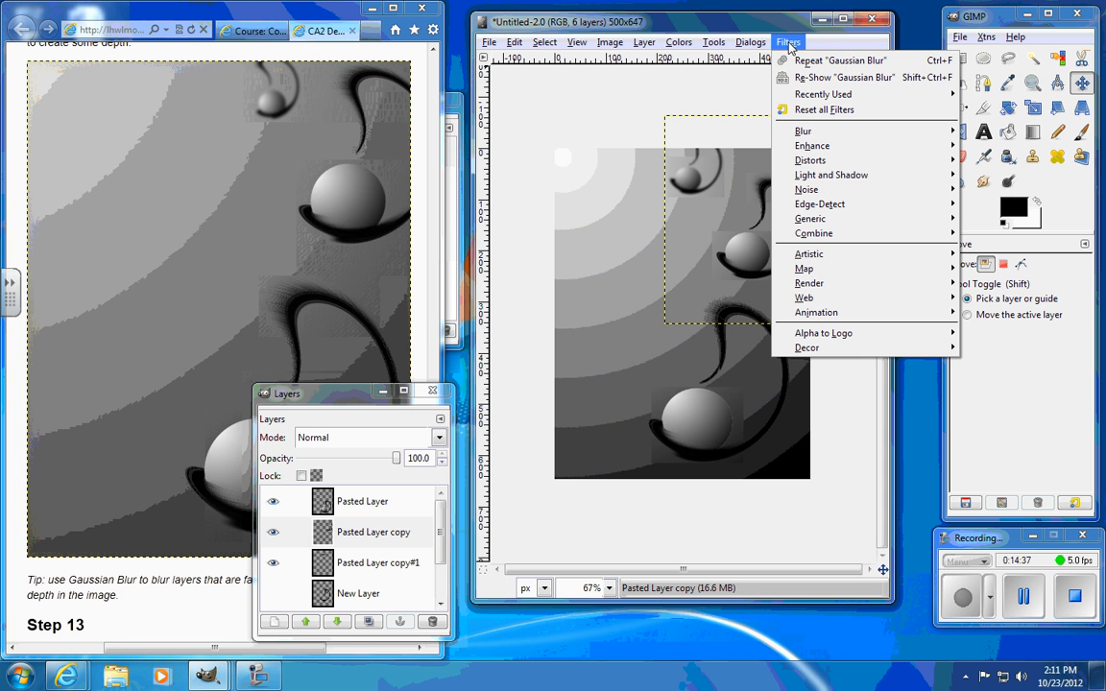
{"action": "mouse_move", "coordinate": [911, 133]}
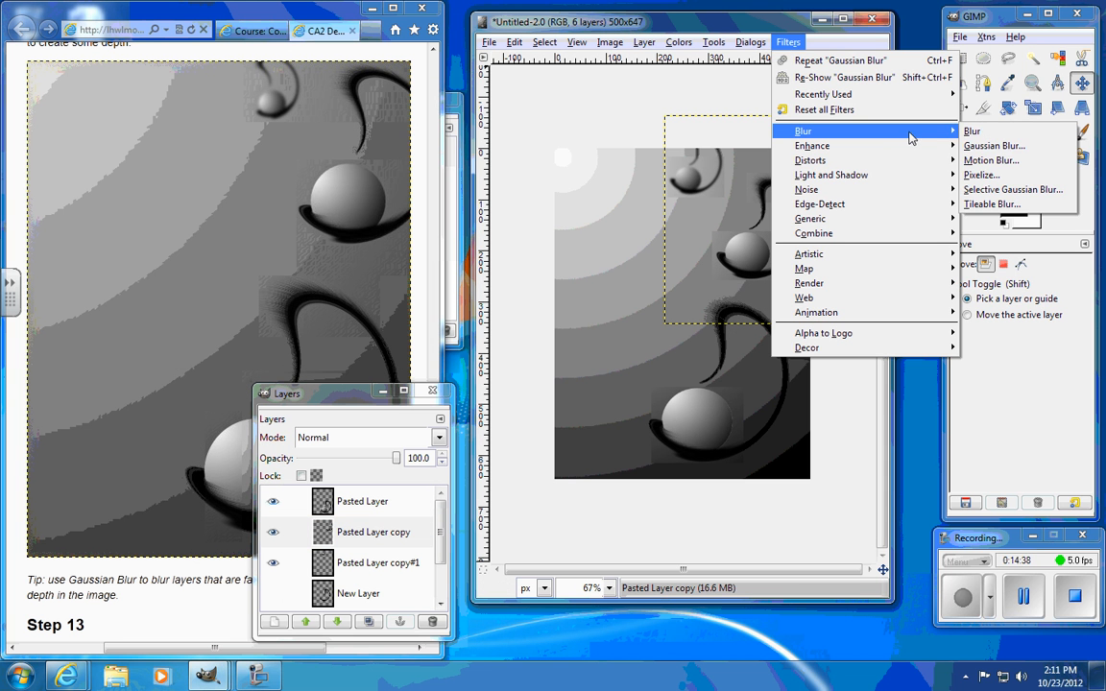
{"action": "left_click", "coordinate": [993, 146]}
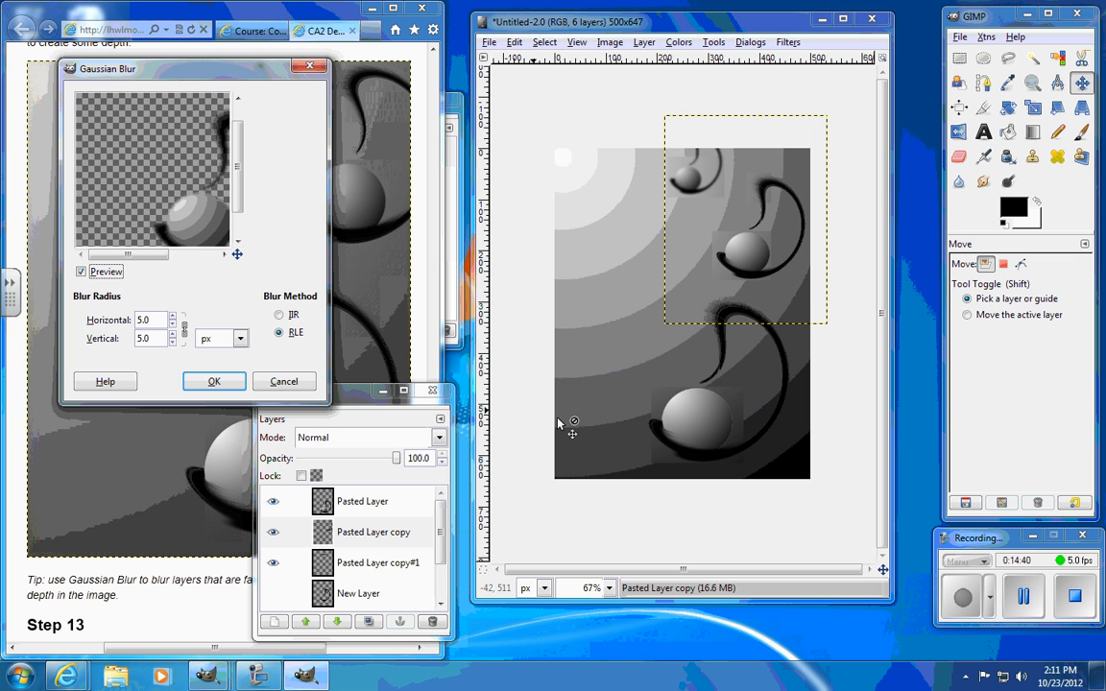
{"action": "left_click", "coordinate": [174, 342]}
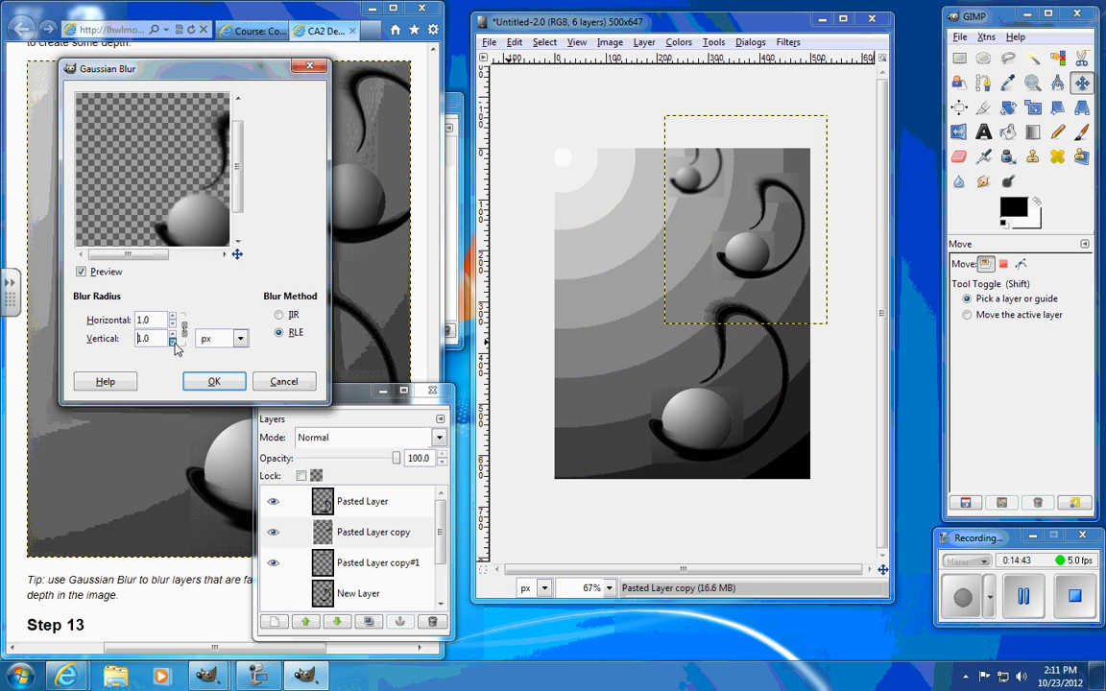
{"action": "left_click", "coordinate": [174, 343]}
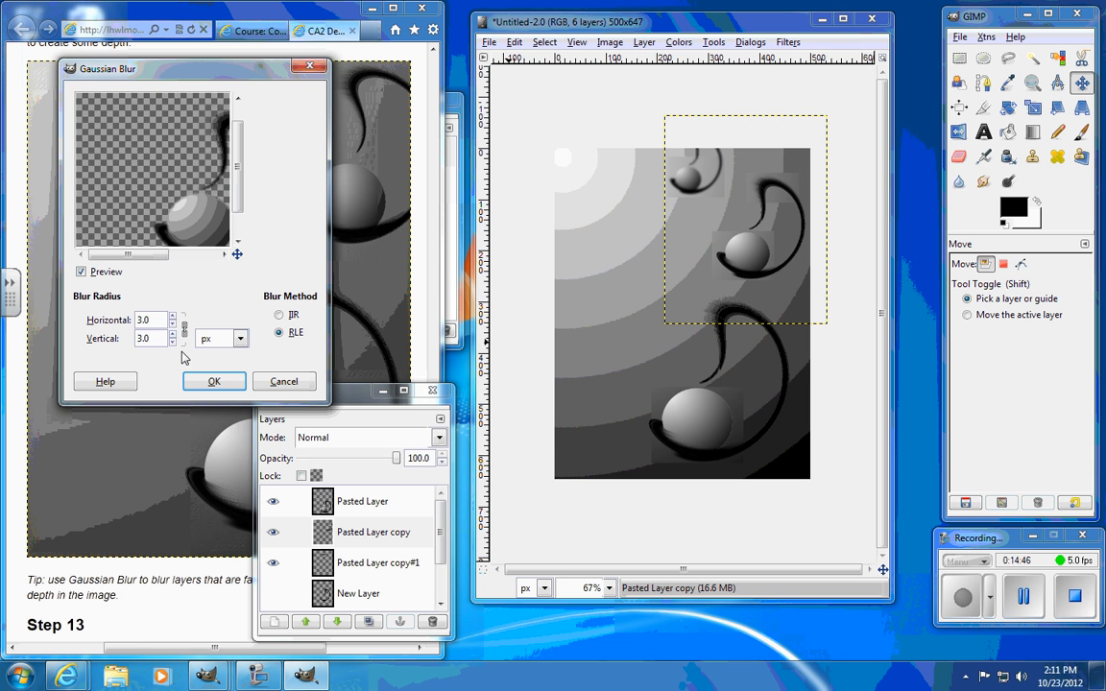
{"action": "left_click", "coordinate": [174, 342]}
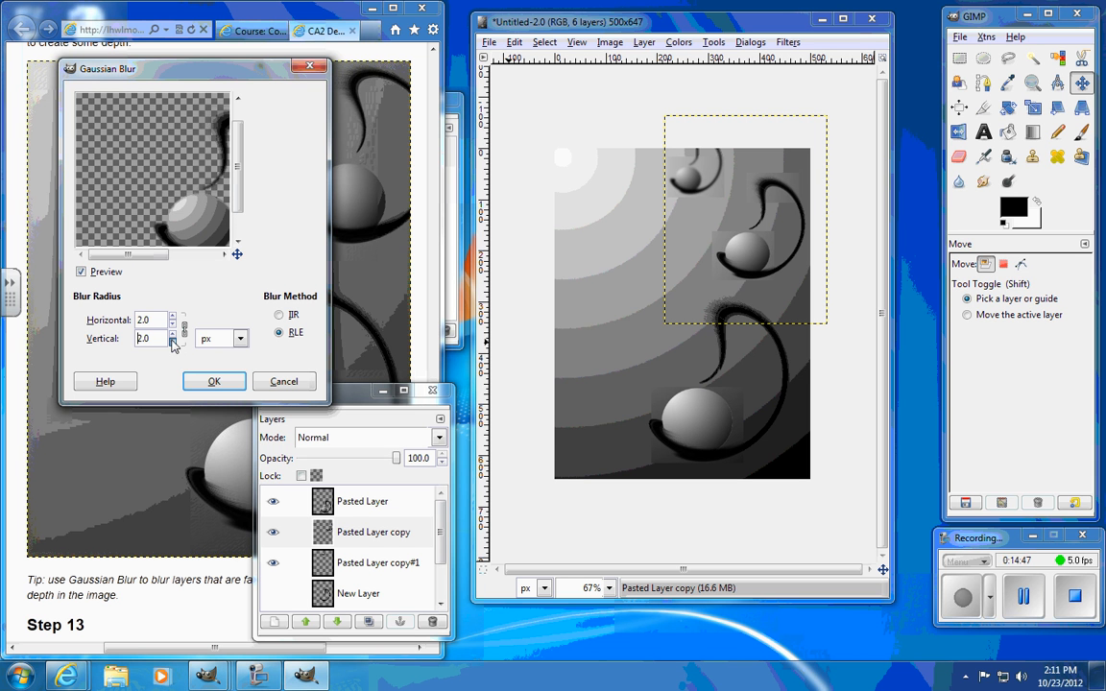
{"action": "left_click", "coordinate": [211, 382]}
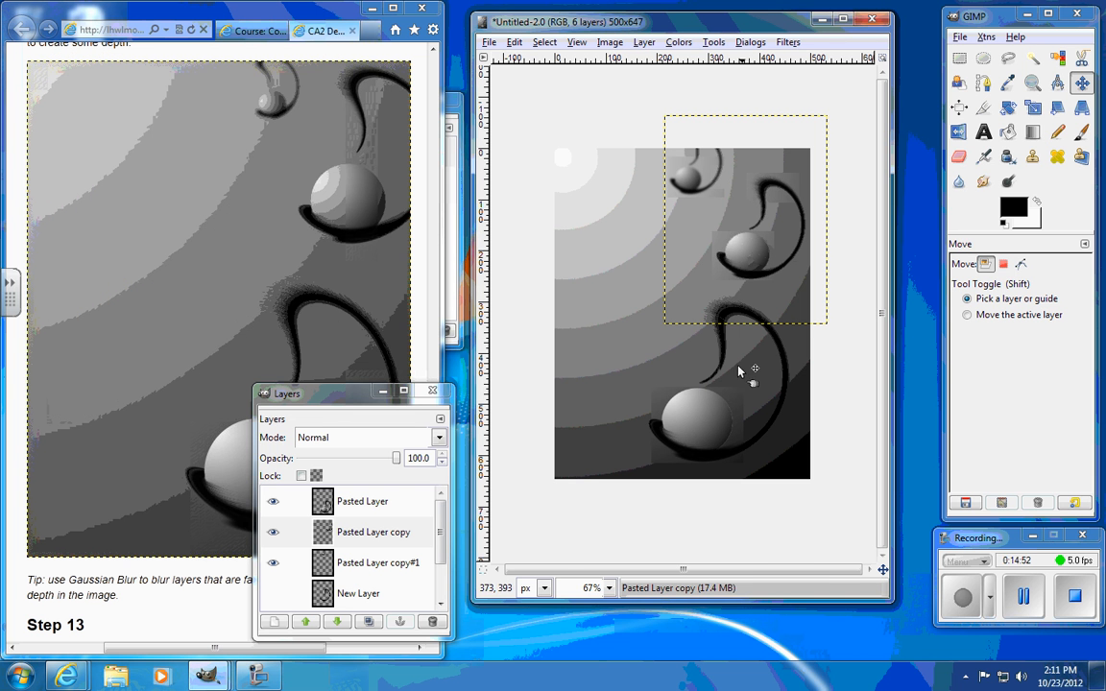
Read Step 13 of the web tutorial for how to add colour, and examine its example image.
{"action": "left_click", "coordinate": [437, 358]}
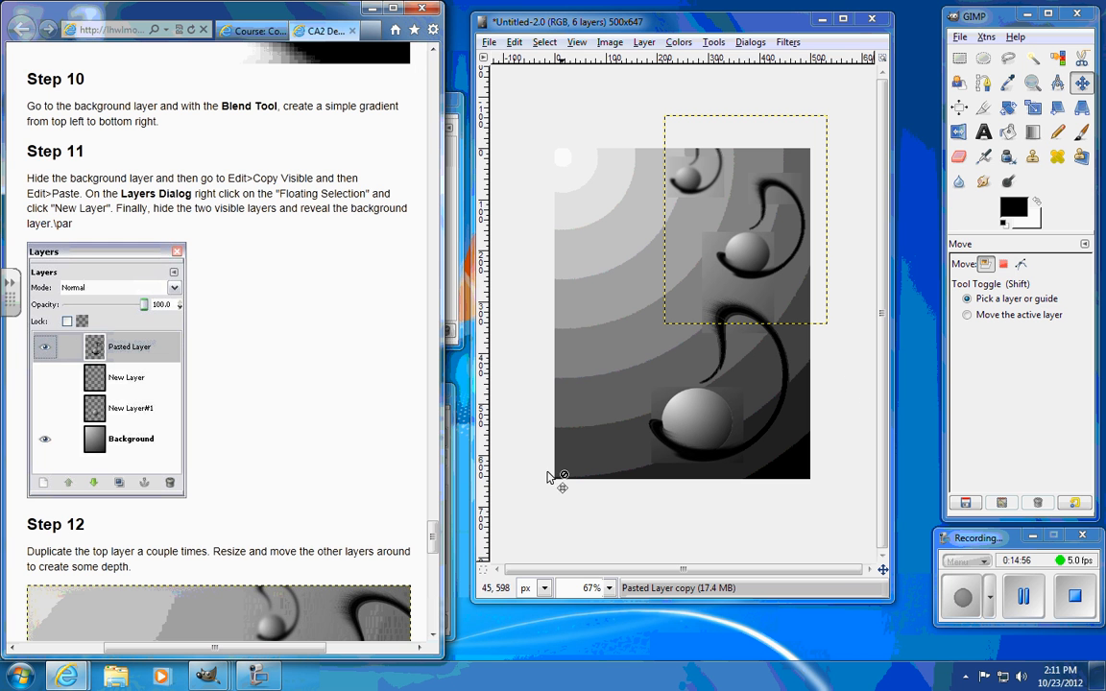
{"action": "scroll", "coordinate": [395, 497], "scroll_direction": "down", "scroll_amount": 5}
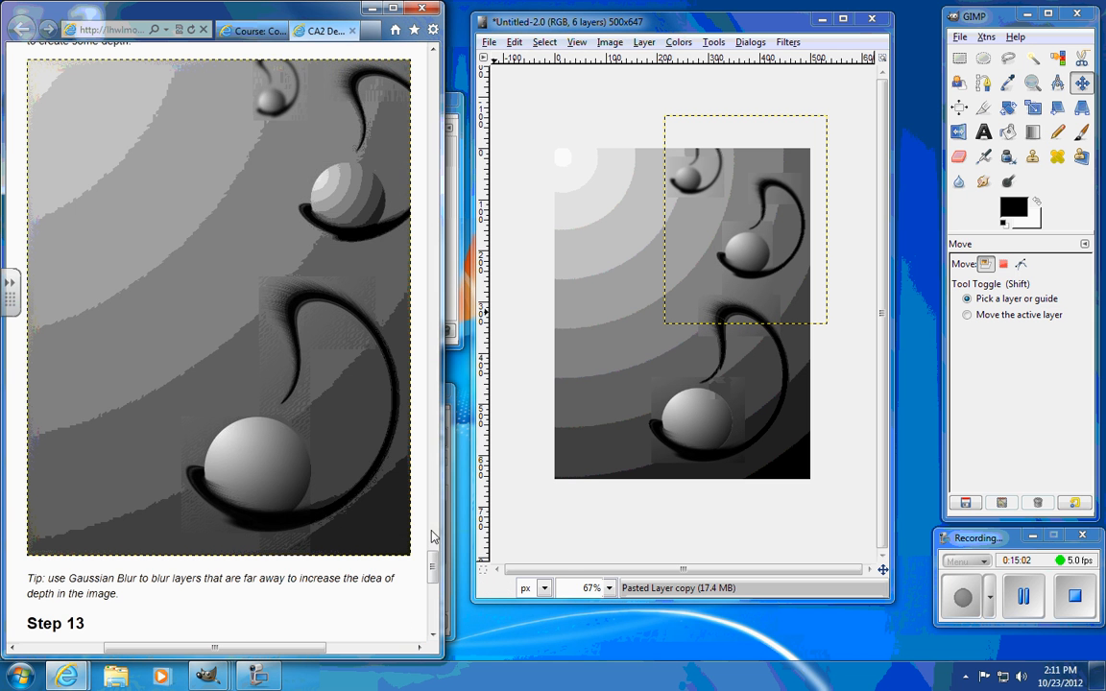
{"action": "scroll", "coordinate": [434, 537], "scroll_direction": "down", "scroll_amount": 5}
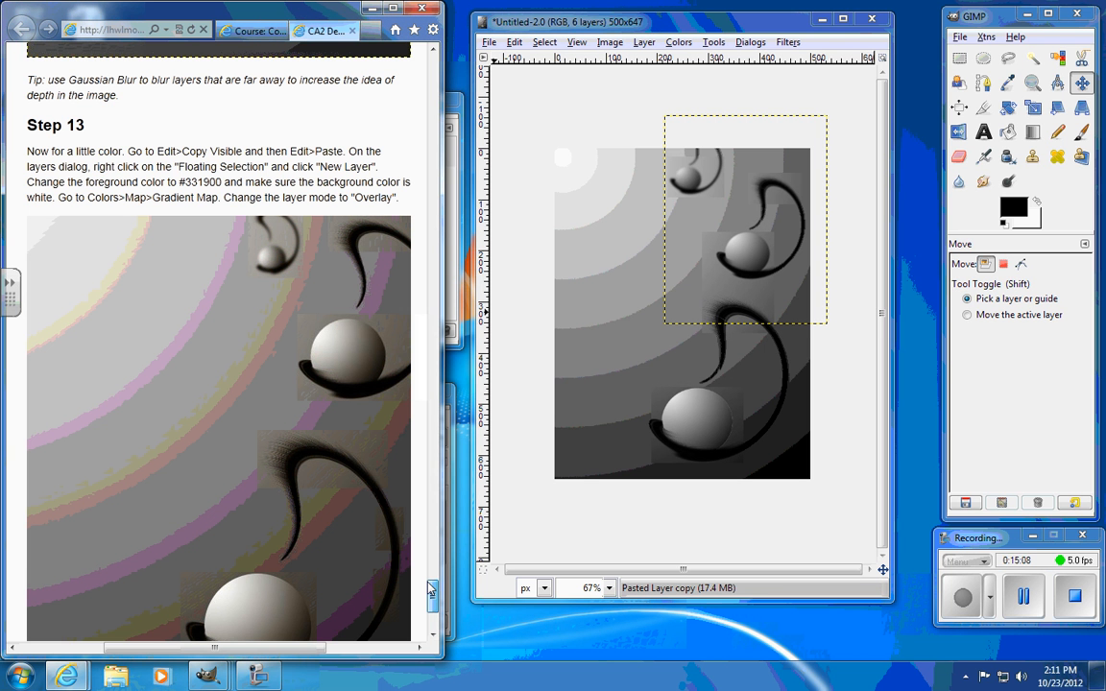
{"action": "scroll", "coordinate": [432, 592], "scroll_direction": "down", "scroll_amount": 1}
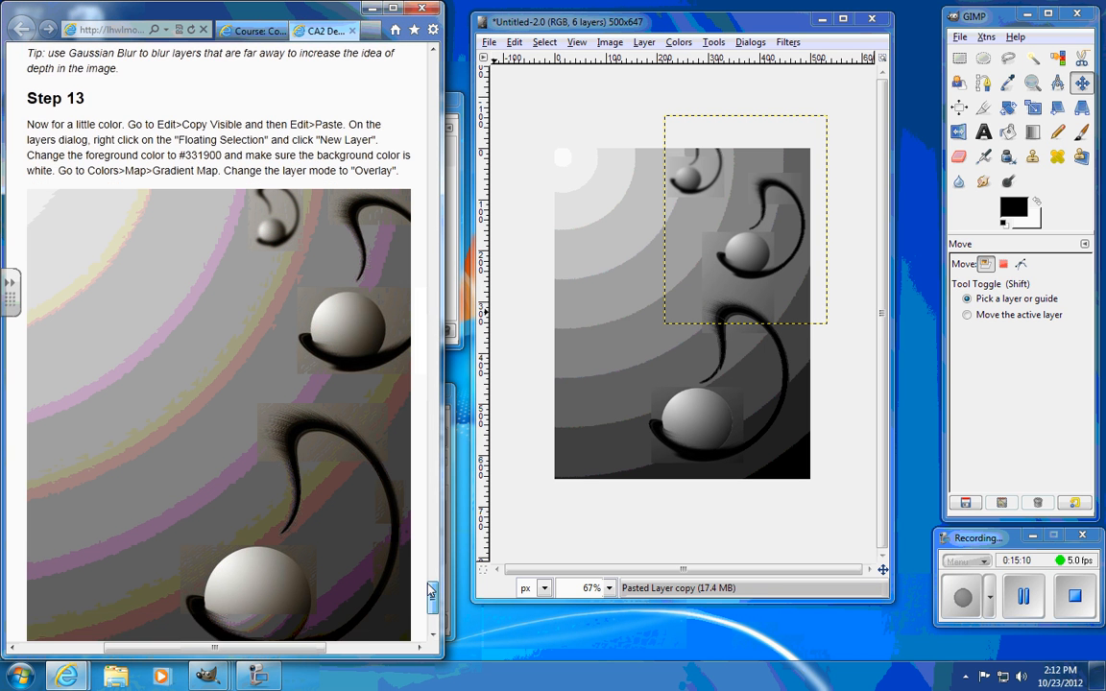
{"action": "left_click_drag", "start_coordinate": [431, 592], "coordinate": [428, 587]}
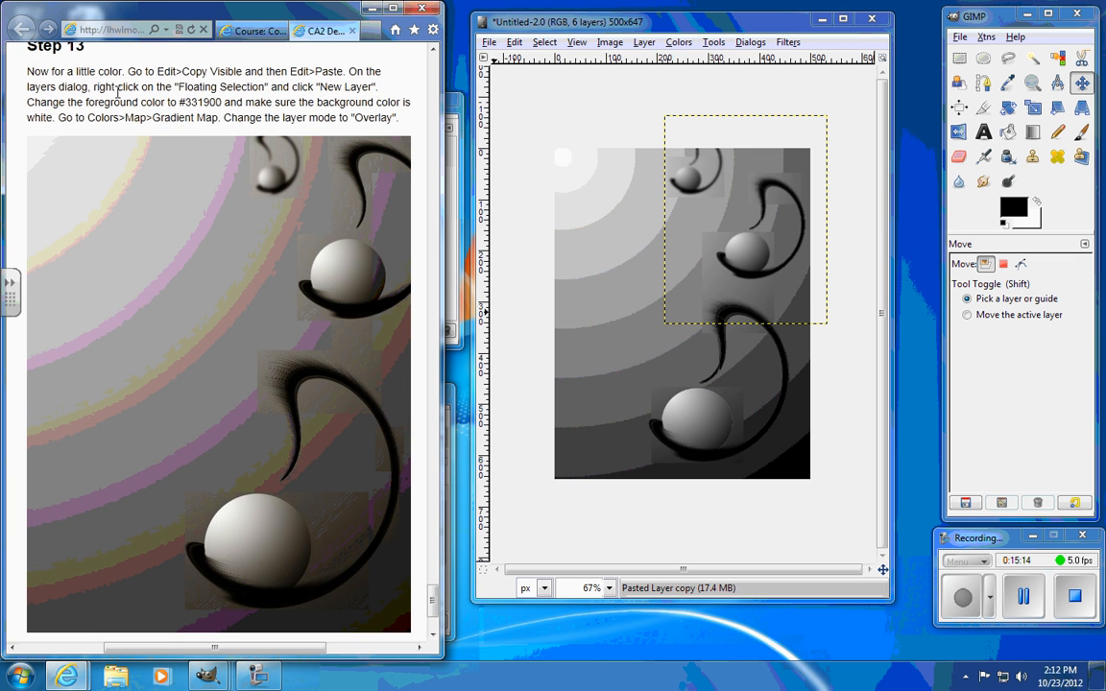
{"action": "left_click_drag", "start_coordinate": [433, 589], "coordinate": [434, 594]}
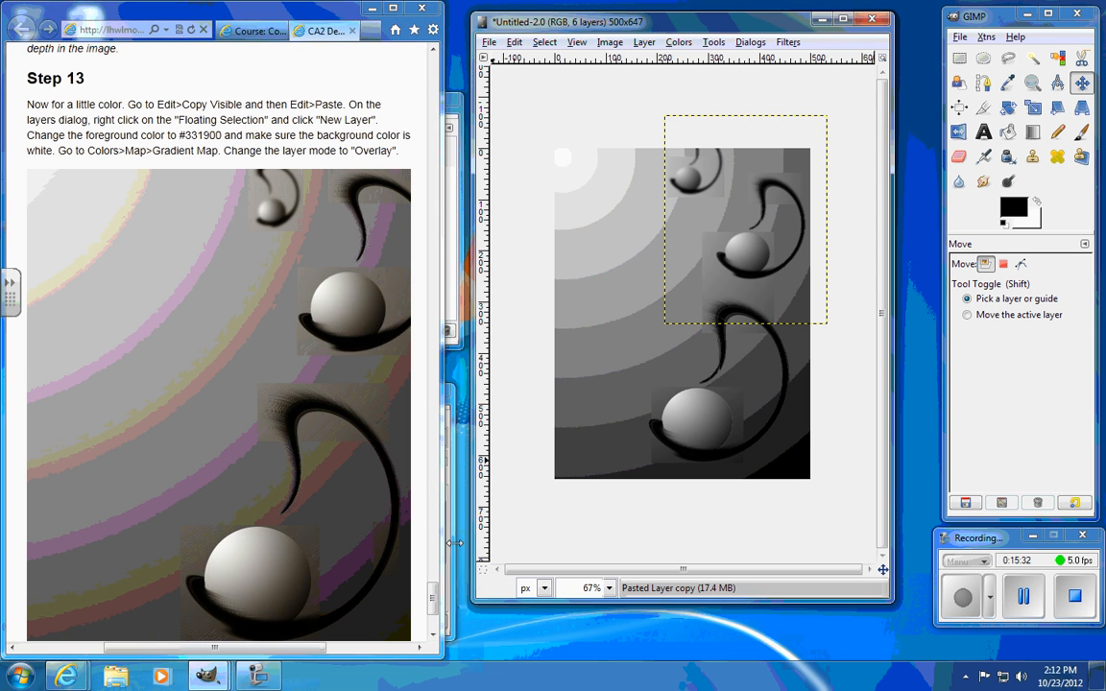
Make the Background layer the active layer.
{"action": "key", "text": "ctrl+l"}
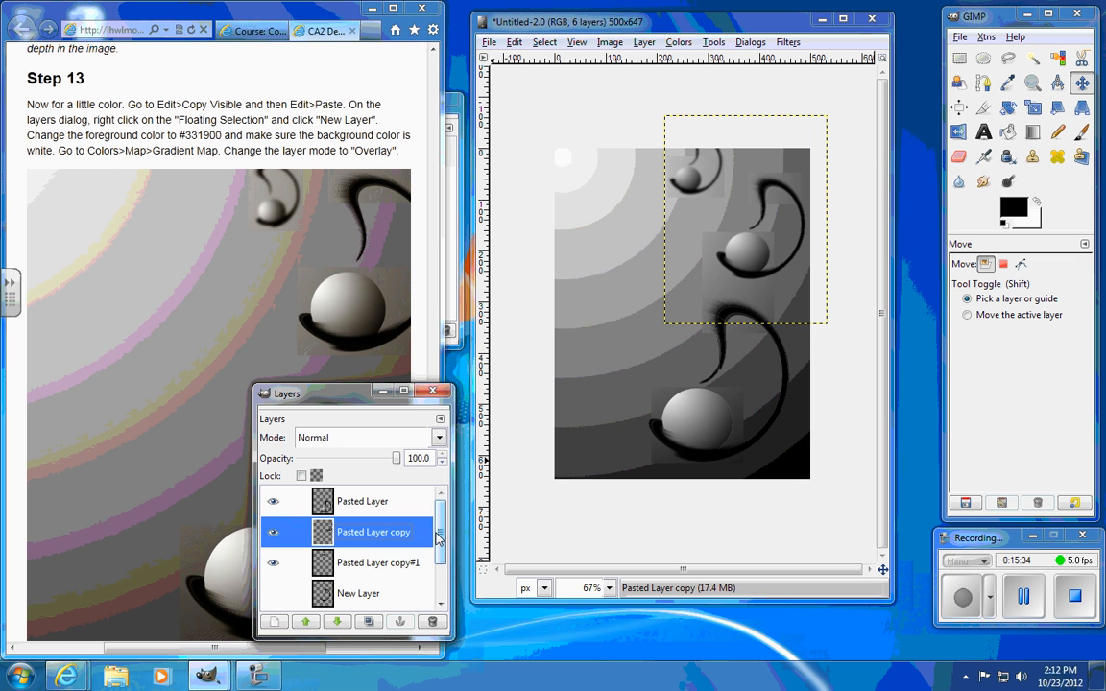
{"action": "scroll", "coordinate": [413, 566], "scroll_direction": "down", "scroll_amount": 3}
{"action": "left_click", "coordinate": [403, 594]}
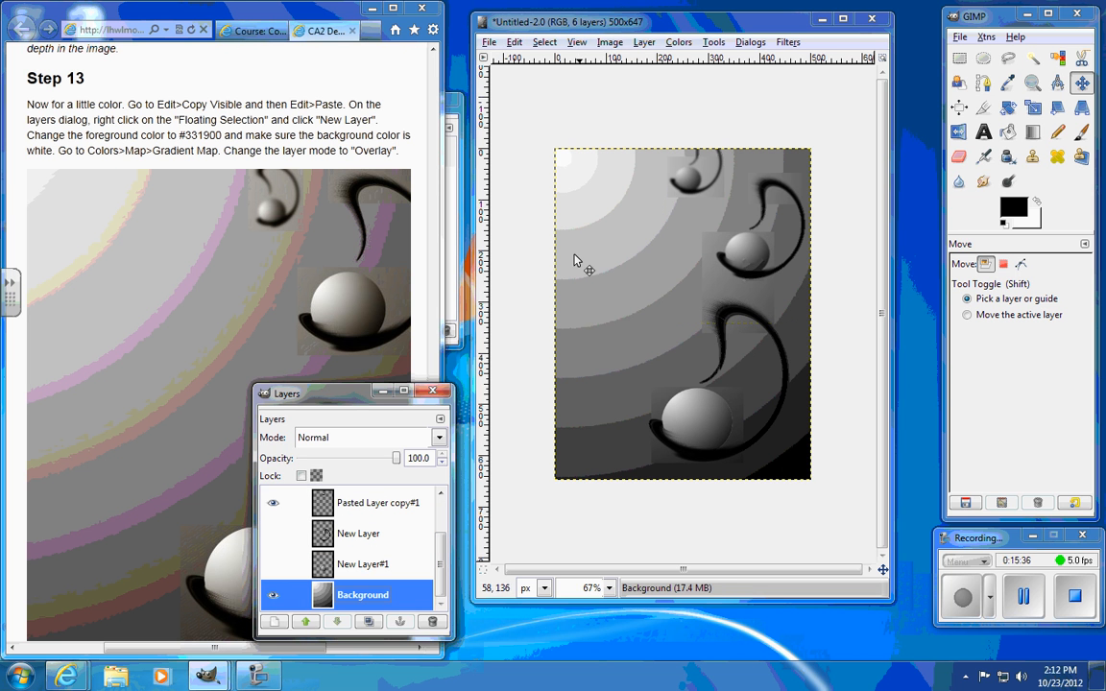
Save the image to the Desktop as a GIMP XCF image named "Picaso .xcf".
{"action": "left_click", "coordinate": [488, 42]}
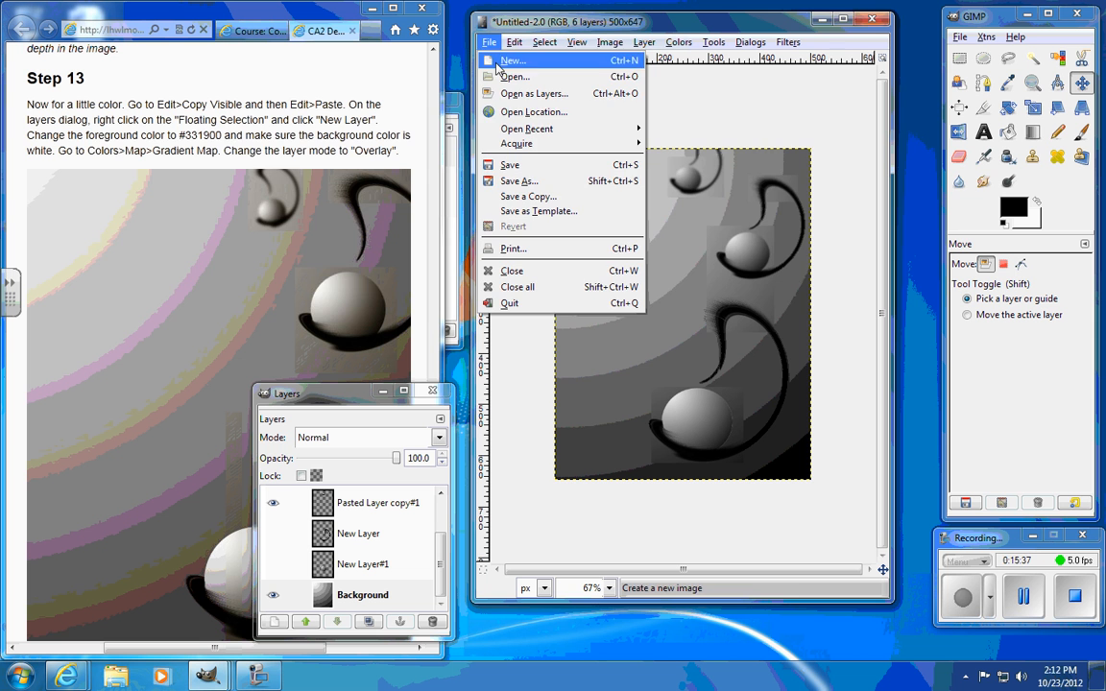
{"action": "left_click", "coordinate": [518, 181]}
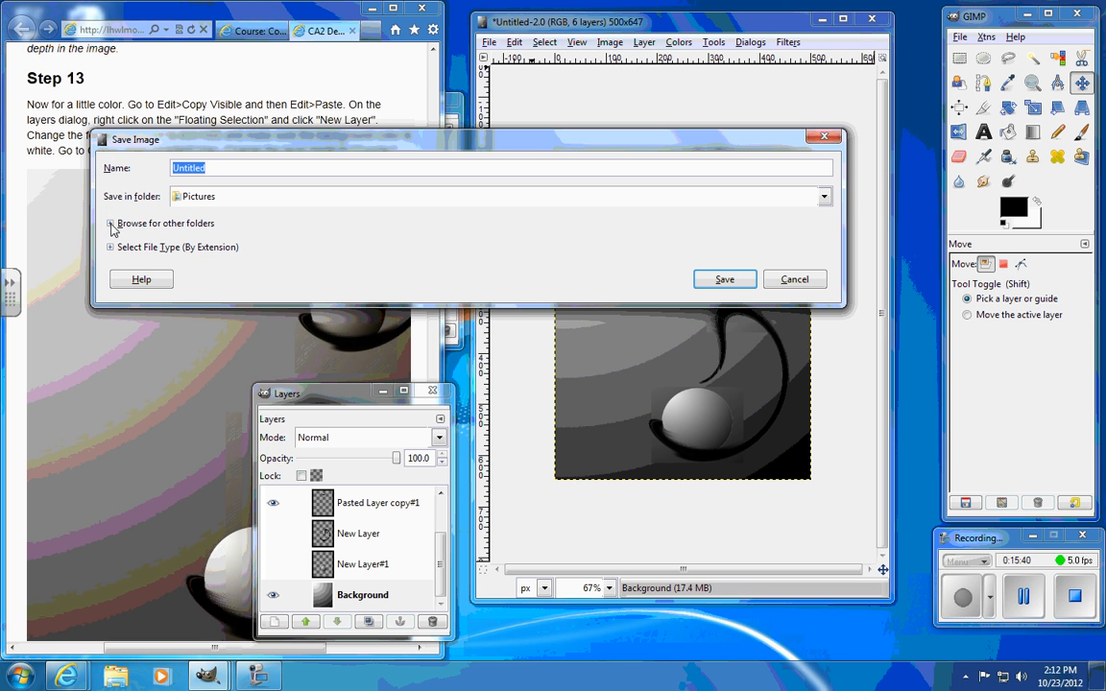
{"action": "left_click", "coordinate": [111, 247]}
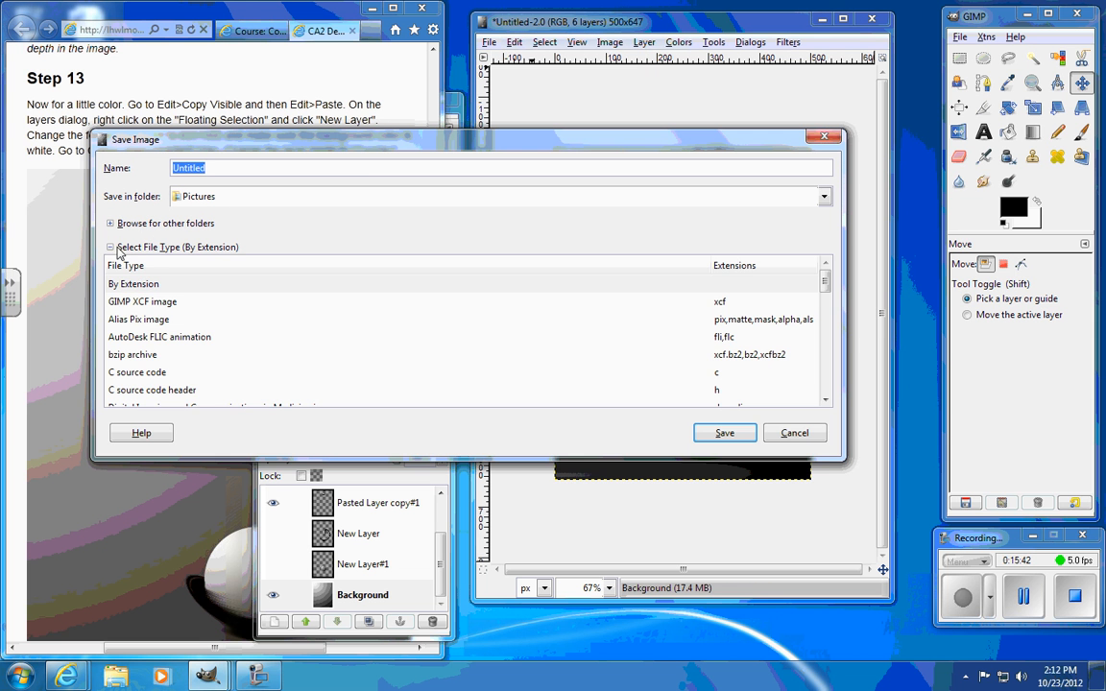
{"action": "left_click", "coordinate": [700, 302]}
{"action": "double_click", "coordinate": [202, 168]}
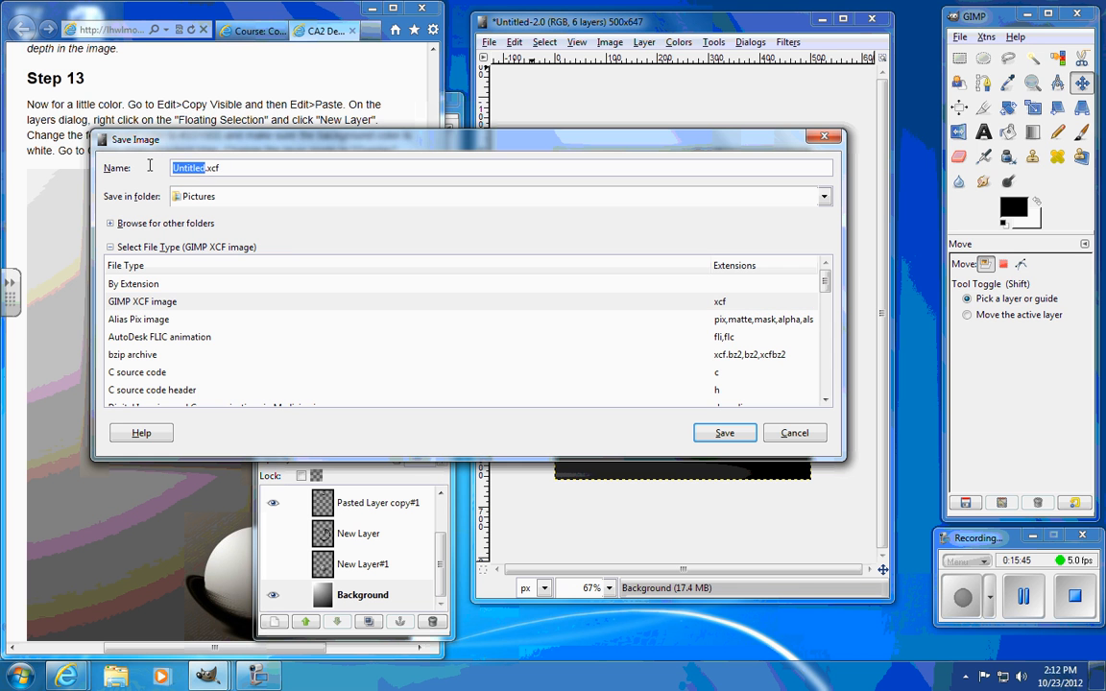
{"action": "type", "text": "Pla"}
{"action": "left_click", "coordinate": [238, 197]}
{"action": "left_click", "coordinate": [242, 234]}
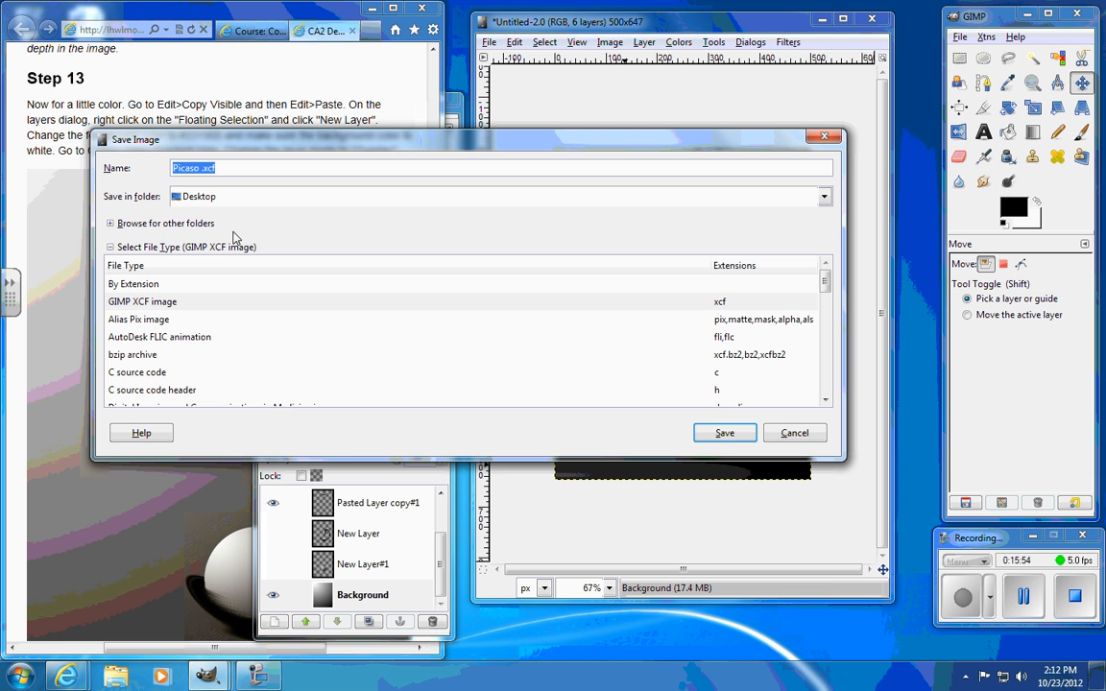
{"action": "left_click", "coordinate": [701, 438]}
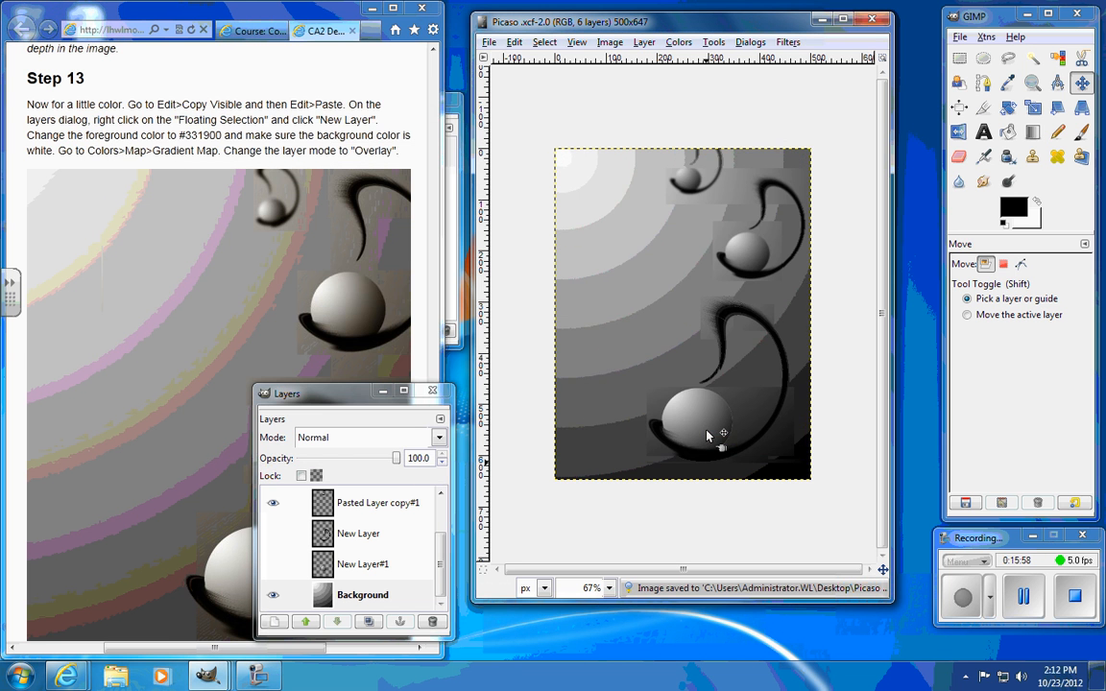
Save a JPEG version of the image to the Desktop as "Picaso .jpg" with quality 85.
{"action": "left_click", "coordinate": [490, 42]}
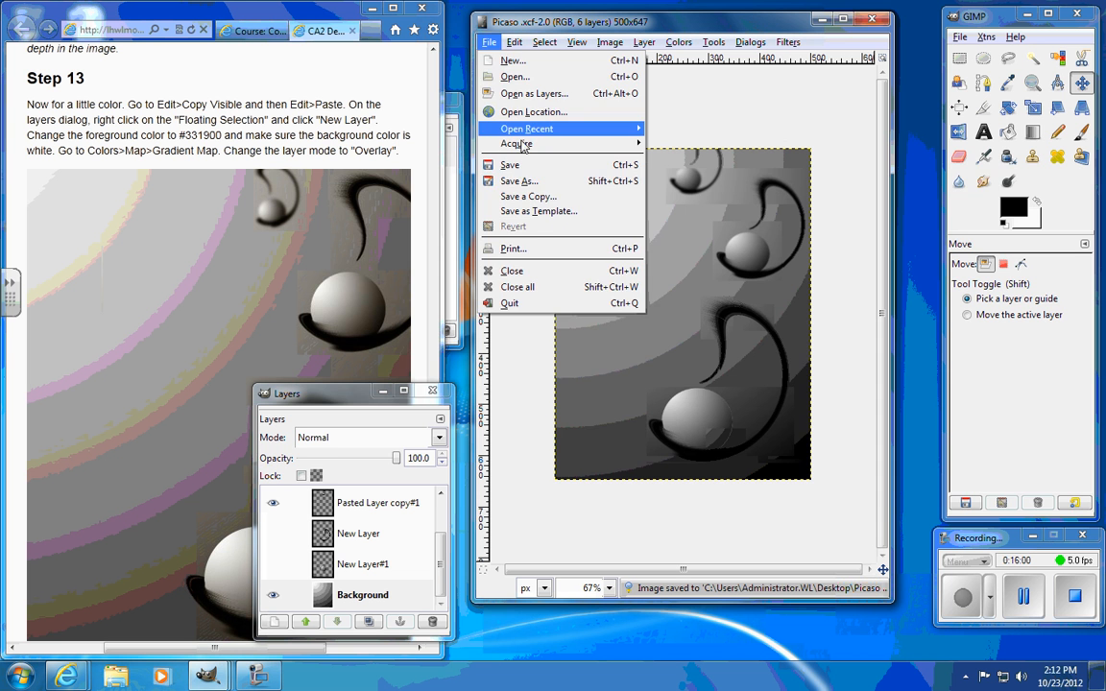
{"action": "left_click", "coordinate": [518, 181]}
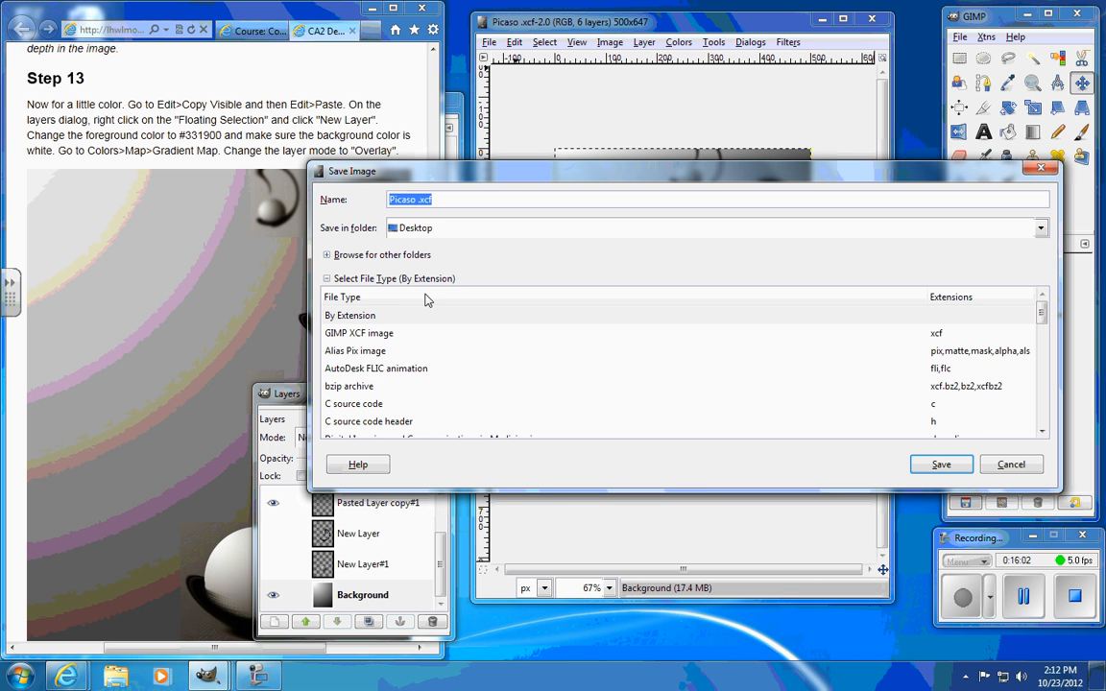
{"action": "scroll", "coordinate": [731, 404], "scroll_direction": "down", "scroll_amount": 3}
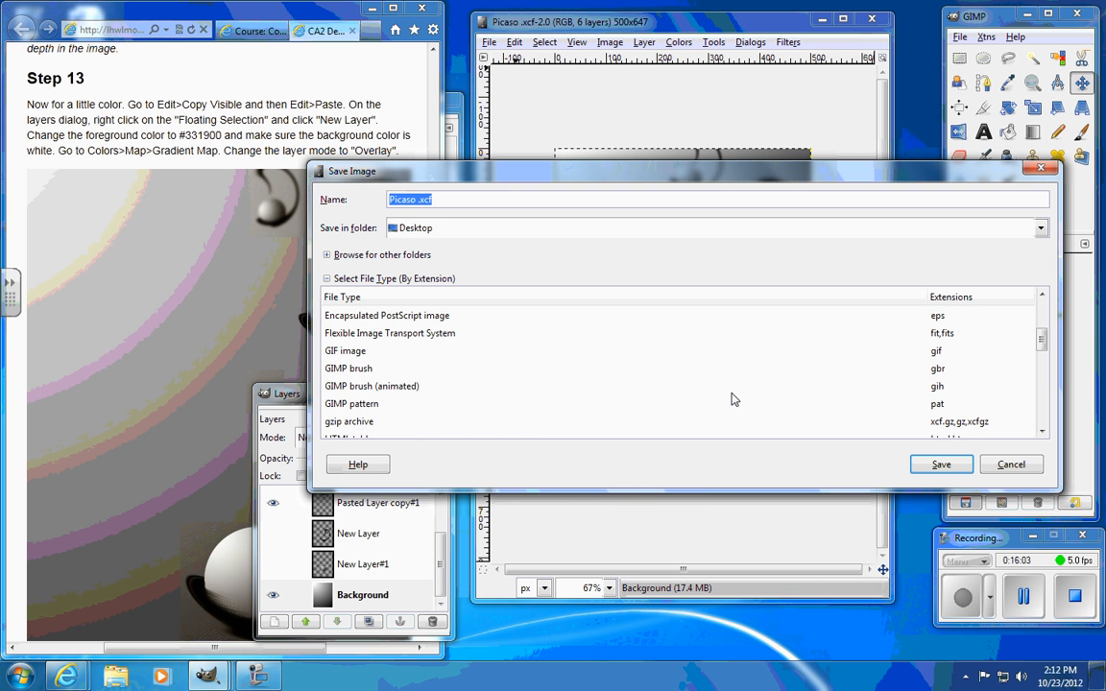
{"action": "scroll", "coordinate": [835, 360], "scroll_direction": "down", "scroll_amount": 2}
{"action": "left_click", "coordinate": [936, 409]}
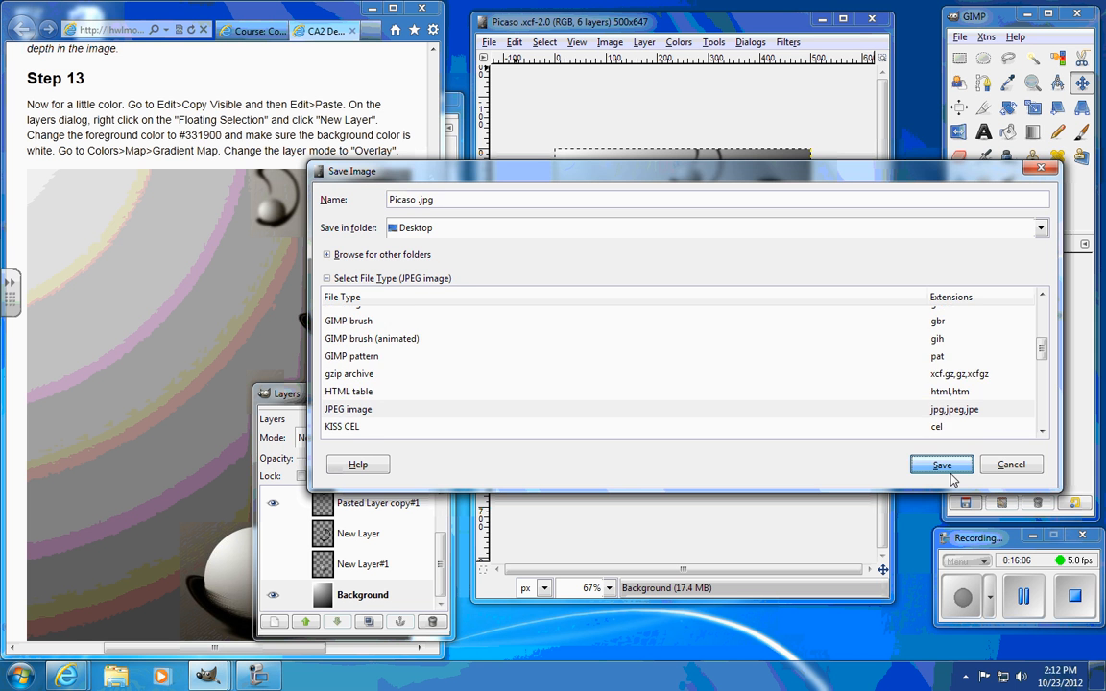
{"action": "left_click", "coordinate": [940, 464]}
{"action": "left_click", "coordinate": [292, 242]}
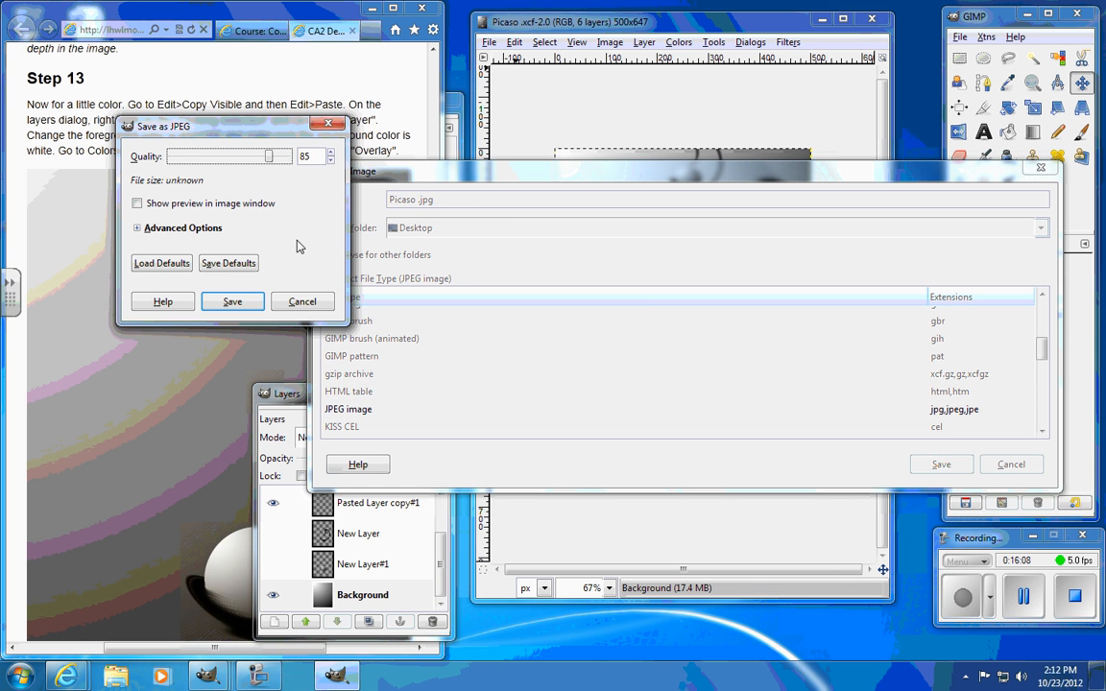
{"action": "left_click", "coordinate": [234, 301]}
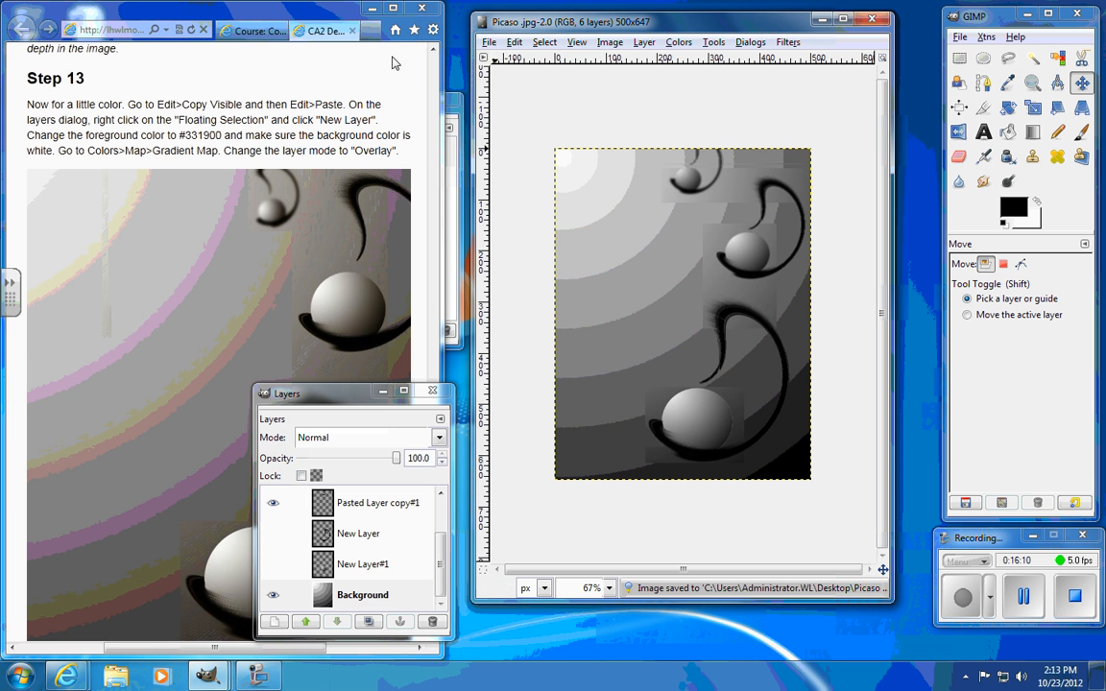
Minimize the tutorial browser window and select the two saved Picaso files on the desktop.
{"action": "left_click", "coordinate": [371, 7]}
{"action": "left_click_drag", "start_coordinate": [142, 559], "coordinate": [53, 365]}
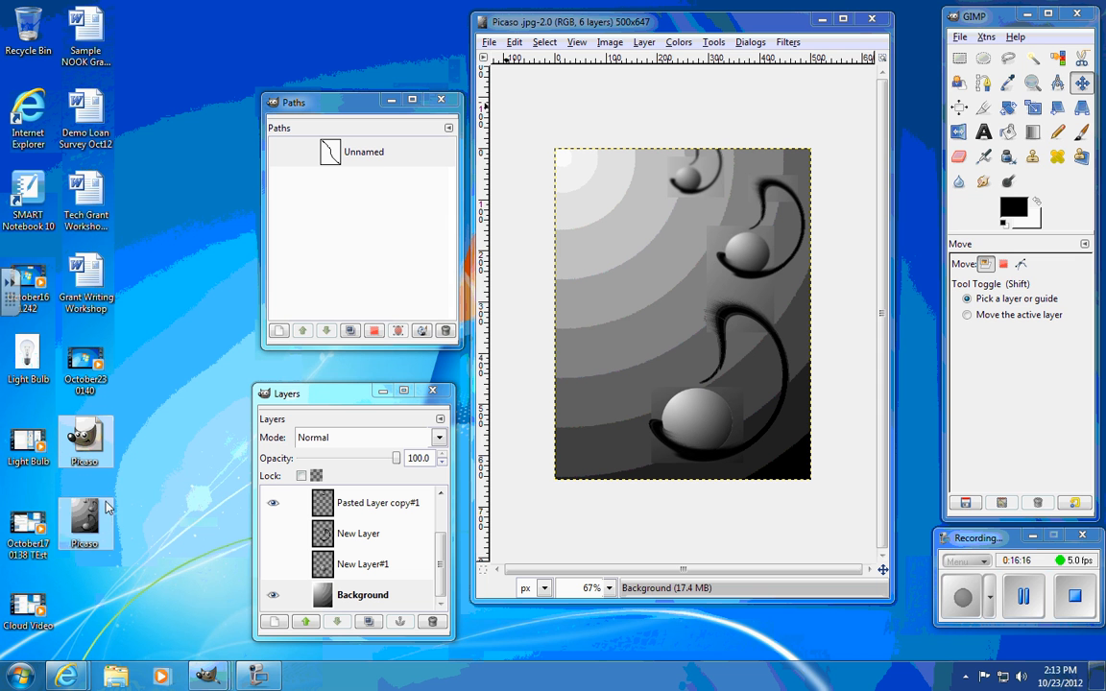